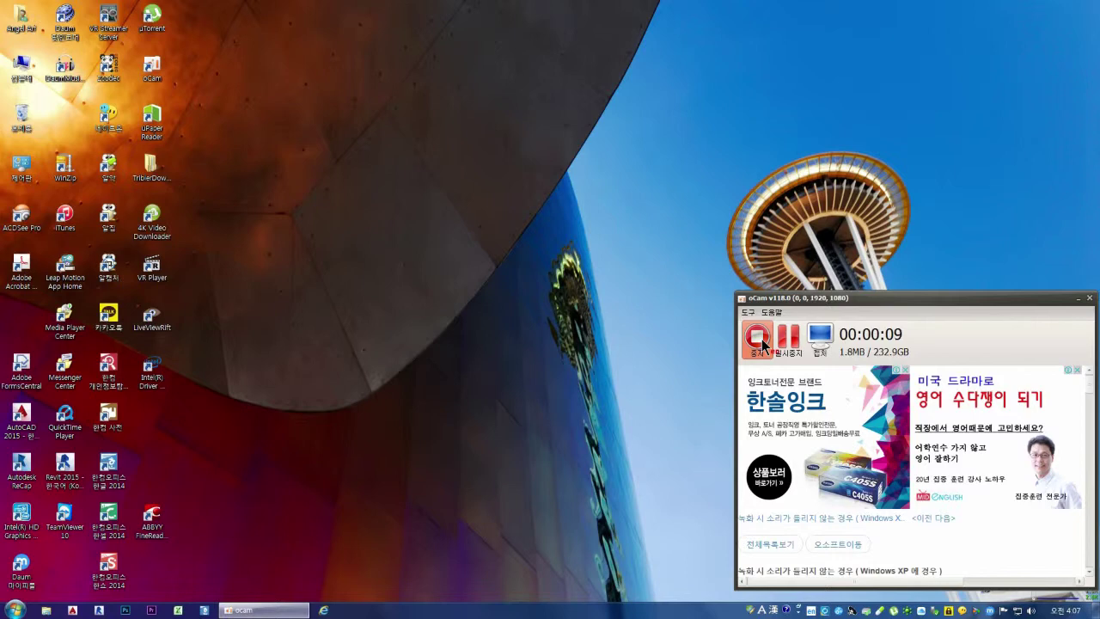
Minimize the oCam screen recorder window to clear the desktop
left_click(1078, 298)
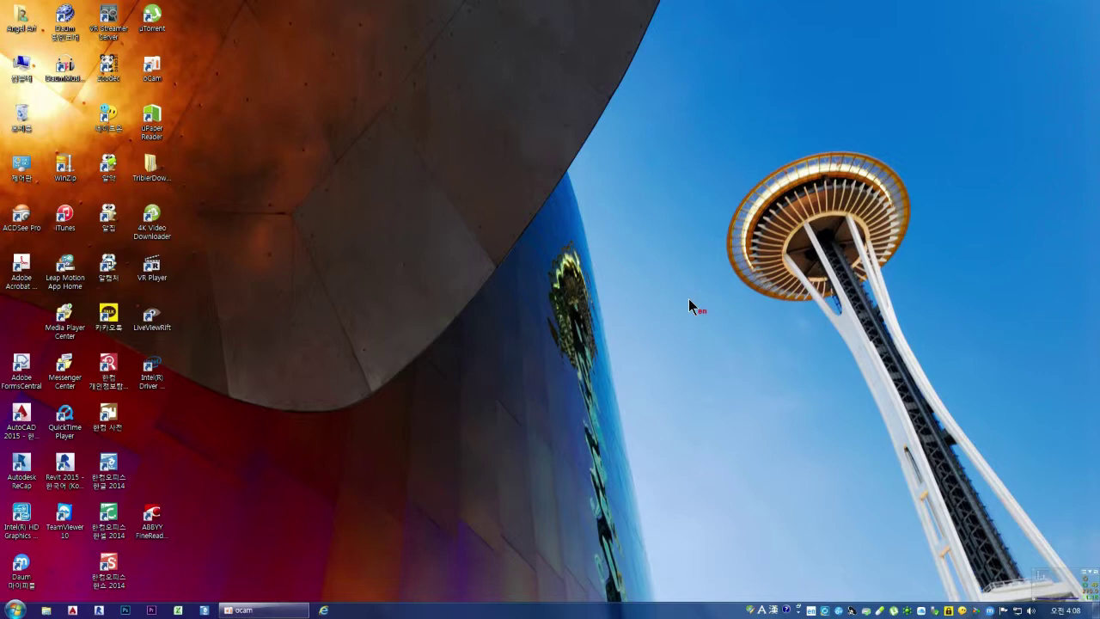
left_click(325, 610)
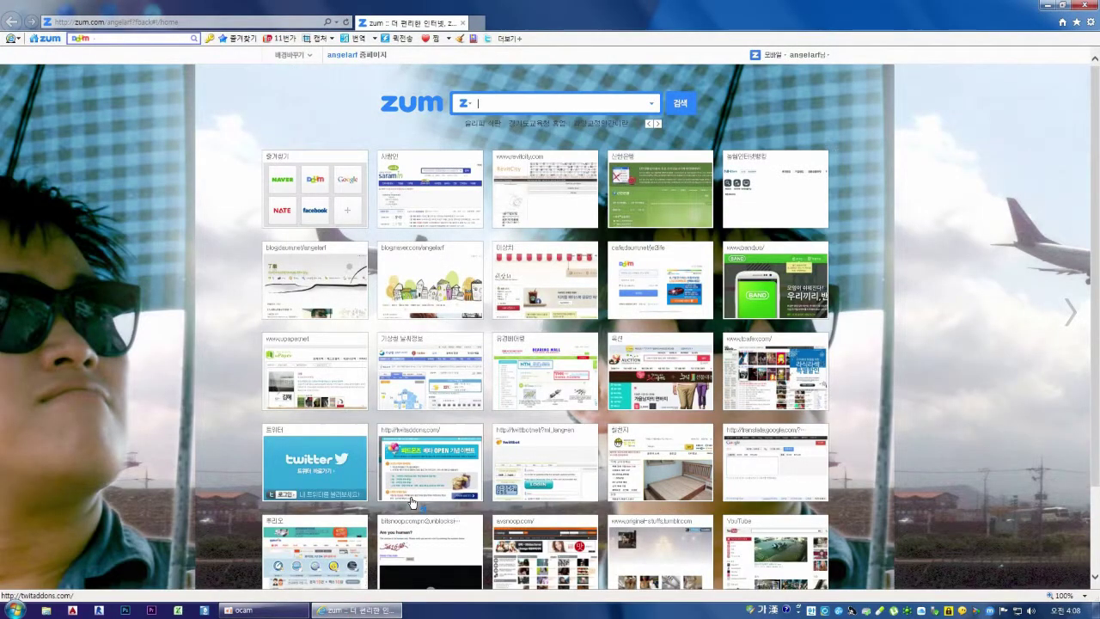
key("ctrl+o")
type("ㅈ")
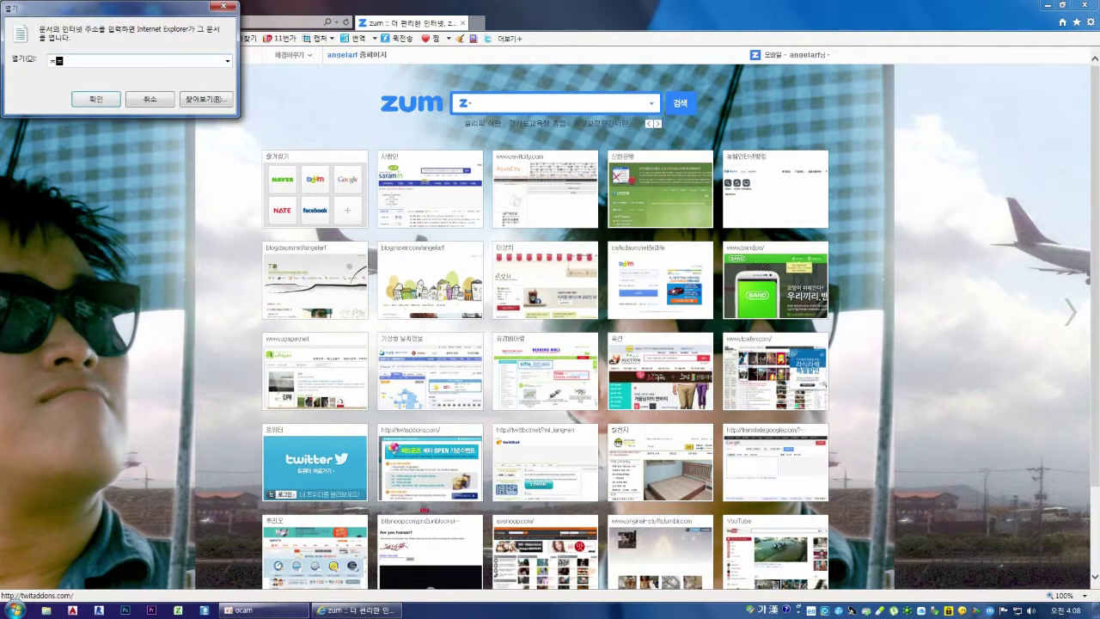
type("ㅈㅈ")
key("BackSpace")
key("BackSpace")
key("BackSpace")
key("Hangul")
type("www.a")
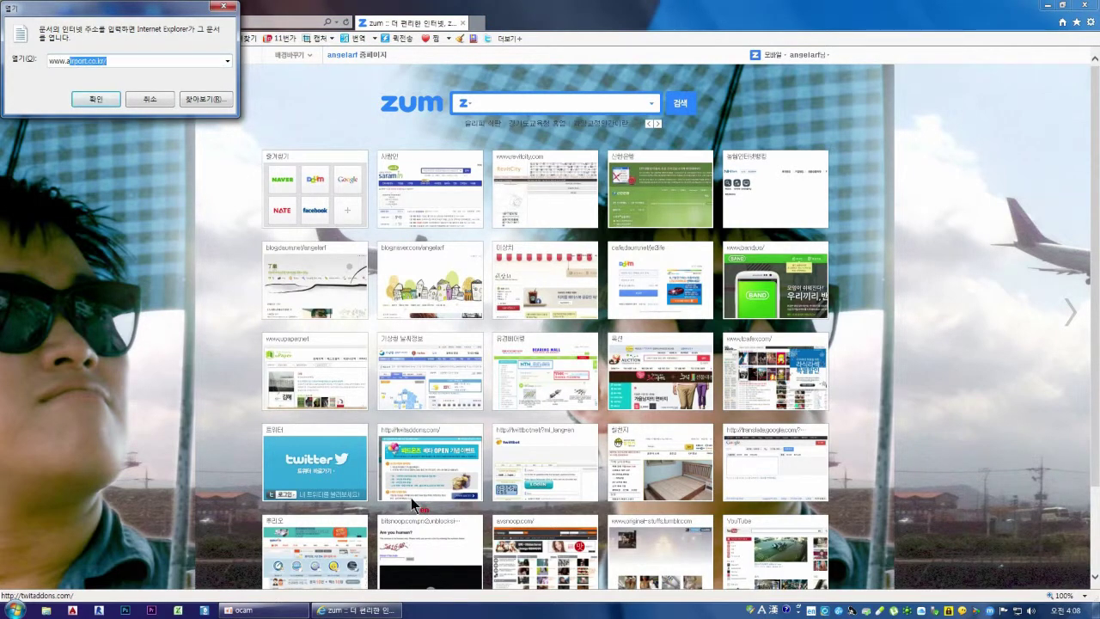
type("utodesk")
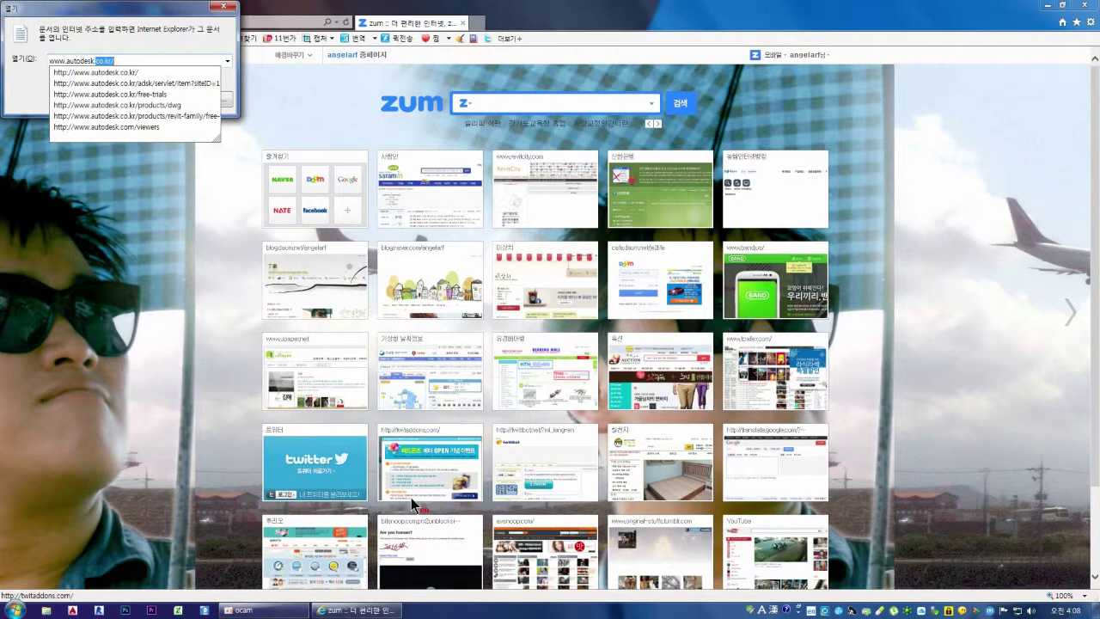
key("Return")
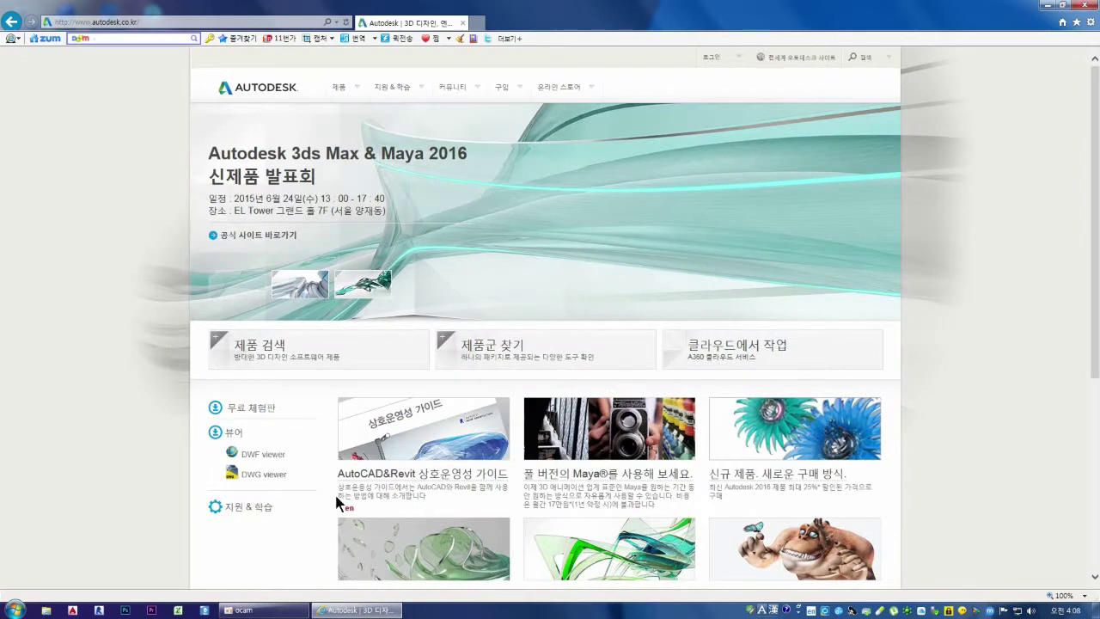
Reach the Revit trial page through the 무료 체험판 free-trials listing
scroll(380, 392, "down", 1)
left_click(256, 326)
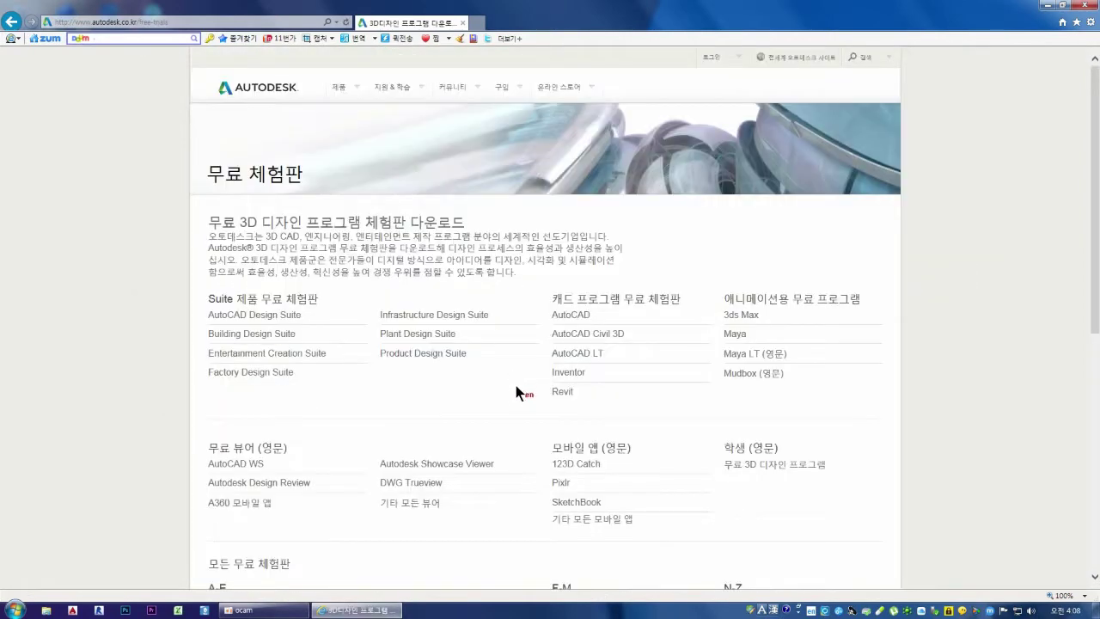
left_click(563, 393)
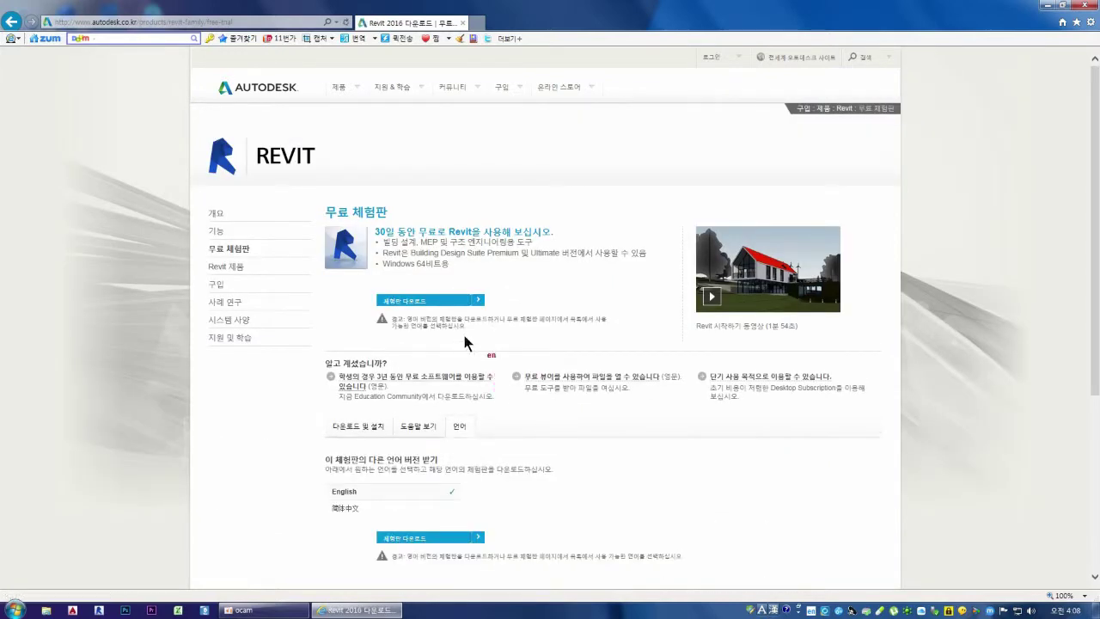
scroll(464, 341, "down", 2)
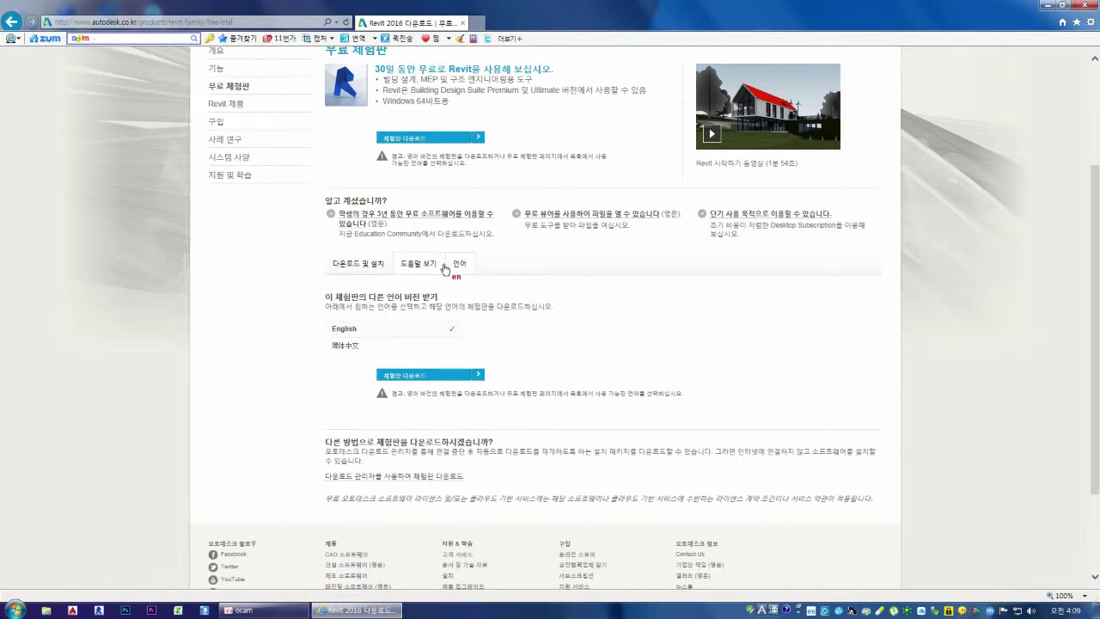
Agree to the license and privacy terms and start the Revit 2016 webinstall download
left_click(405, 143)
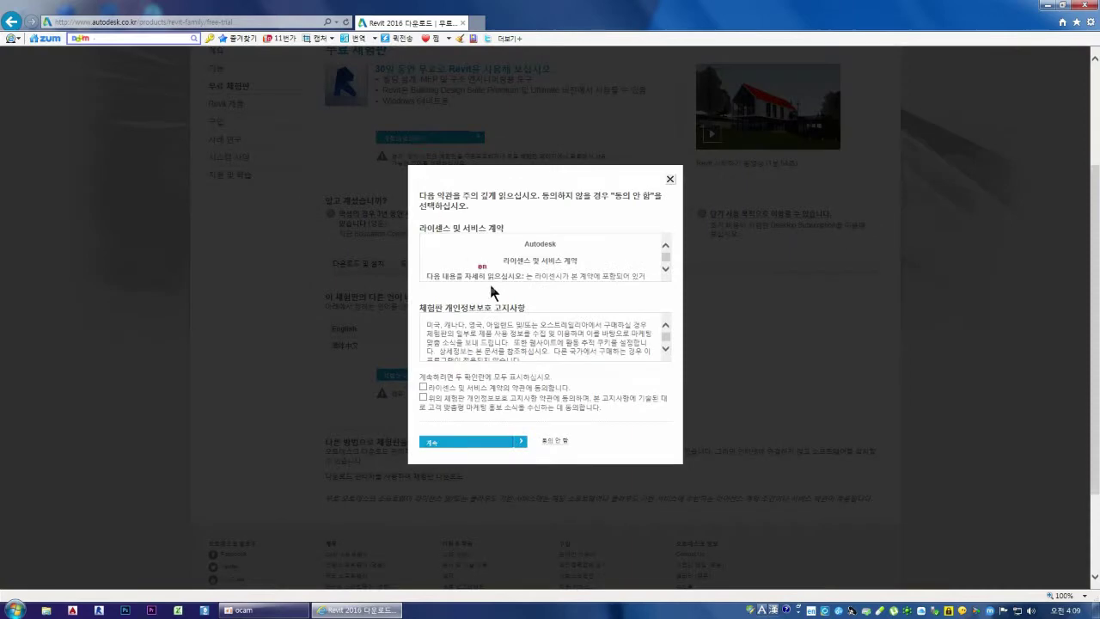
left_click(423, 388)
left_click(423, 398)
left_click(508, 443)
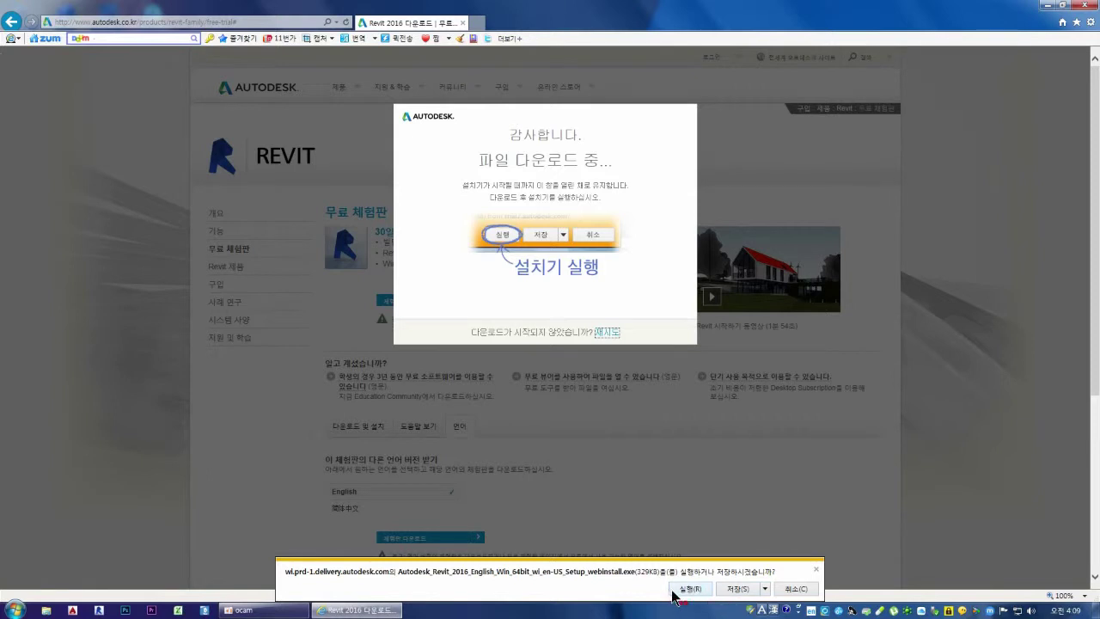
Run the downloaded Revit 2016 installer and start installing on this computer
left_click(737, 589)
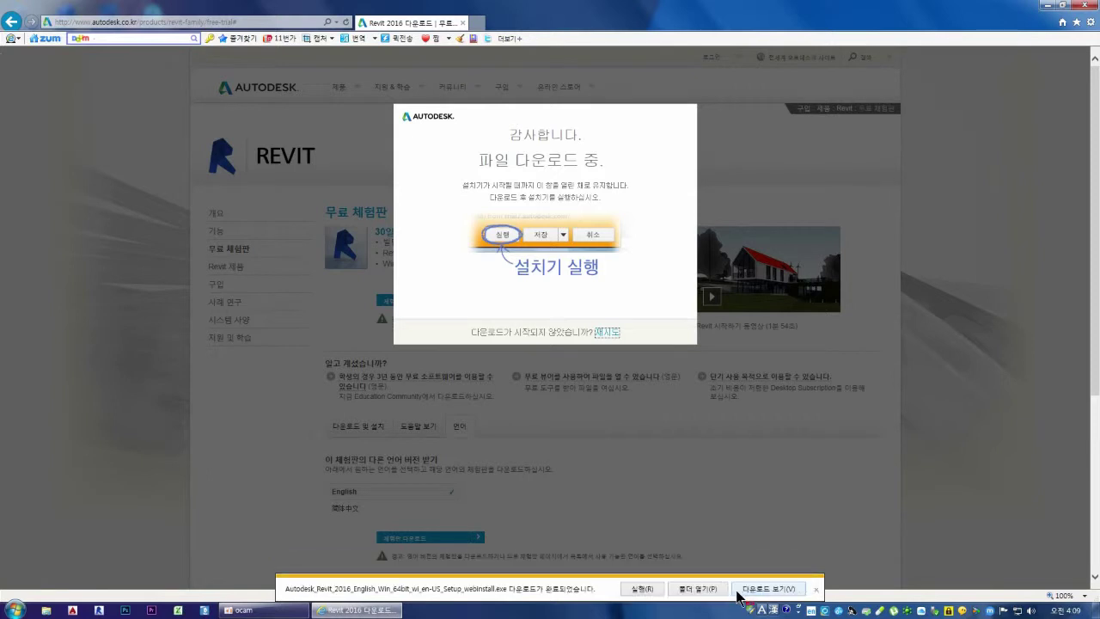
left_click(641, 590)
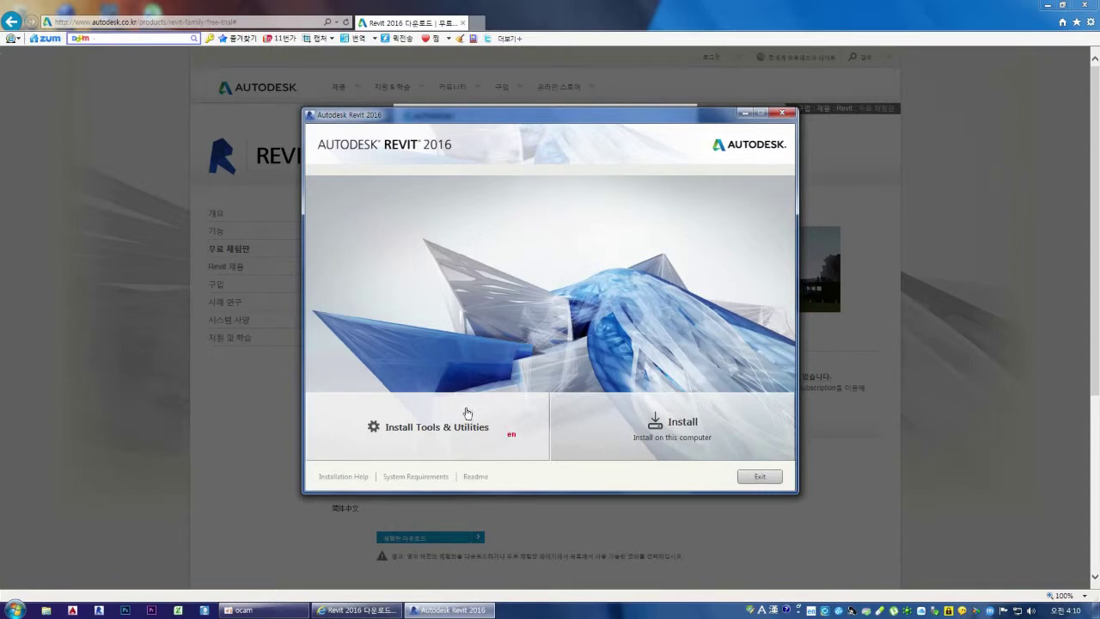
left_click(683, 423)
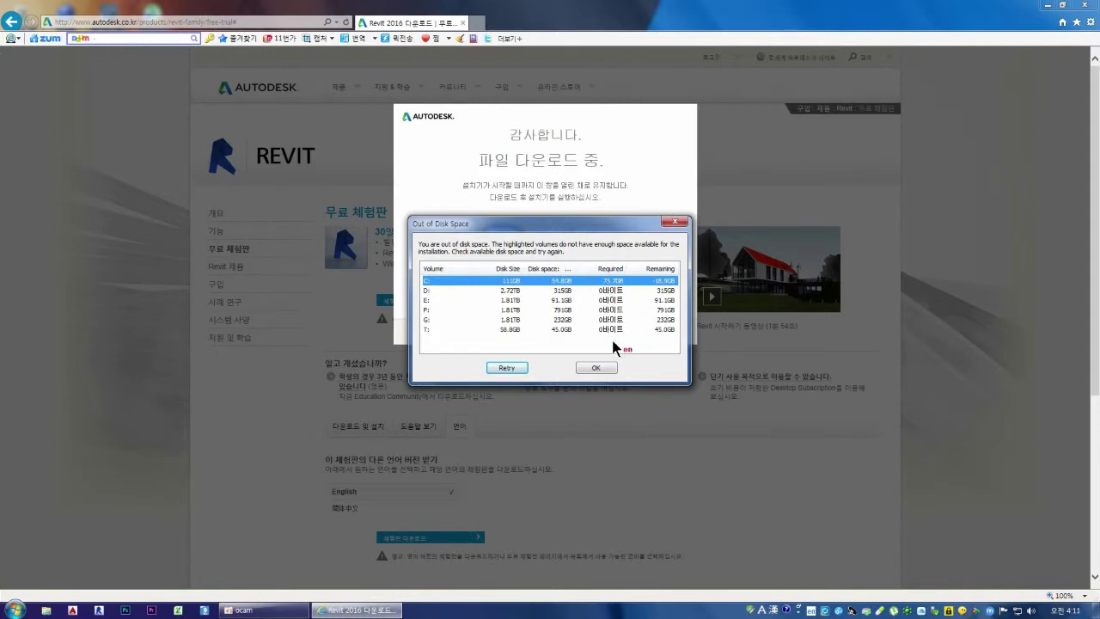
Dismiss the out-of-disk-space warning and confirm cancelling the Revit installation
left_click(604, 370)
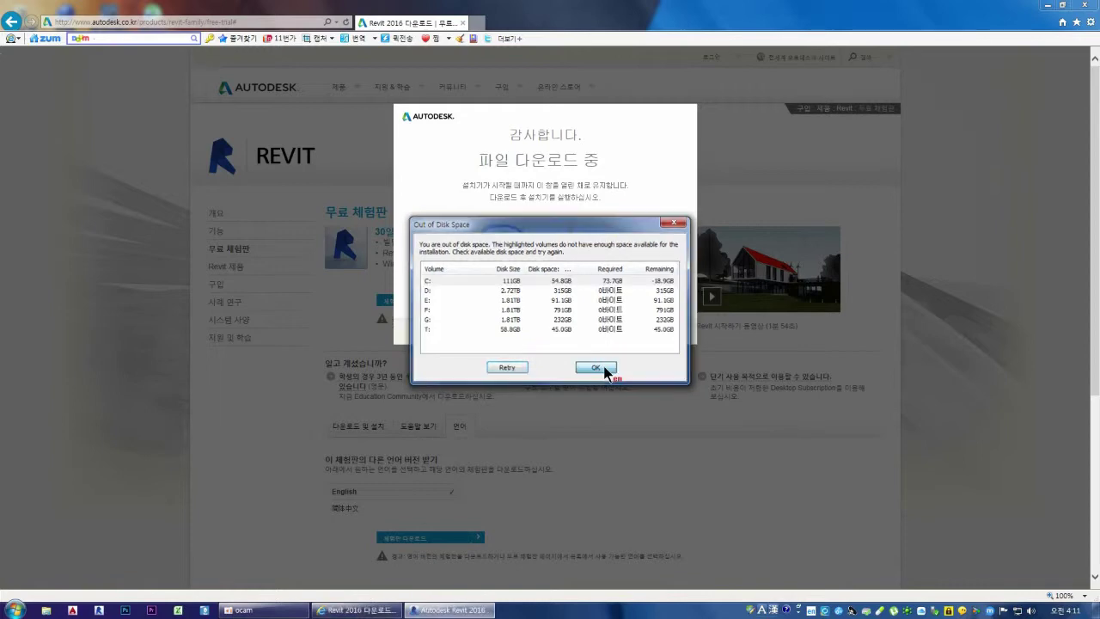
left_click(604, 369)
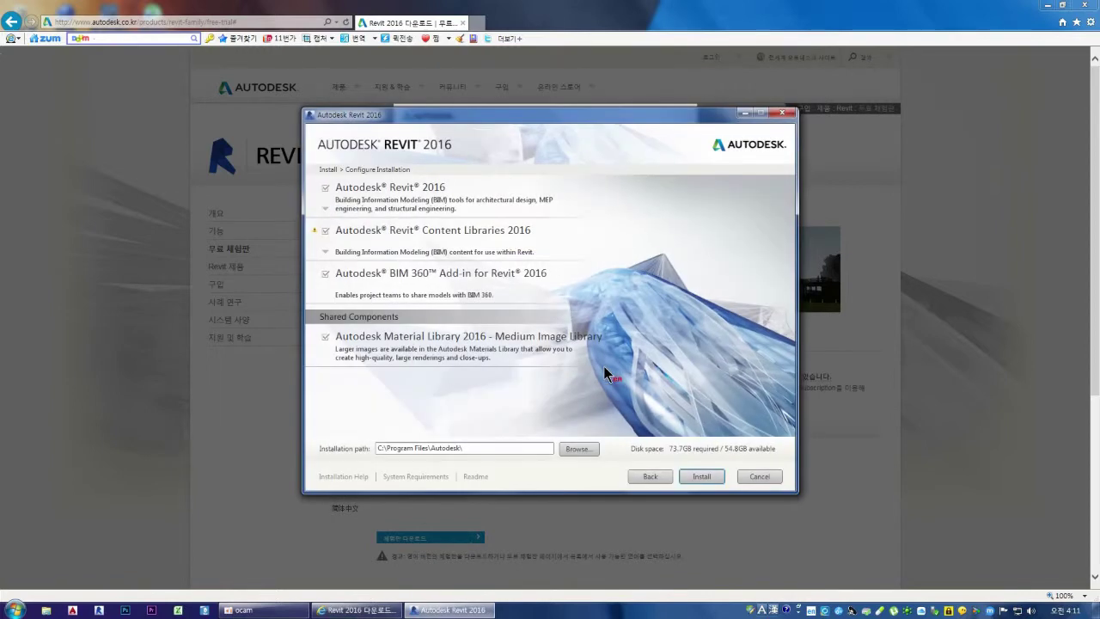
left_click(758, 476)
left_click(532, 327)
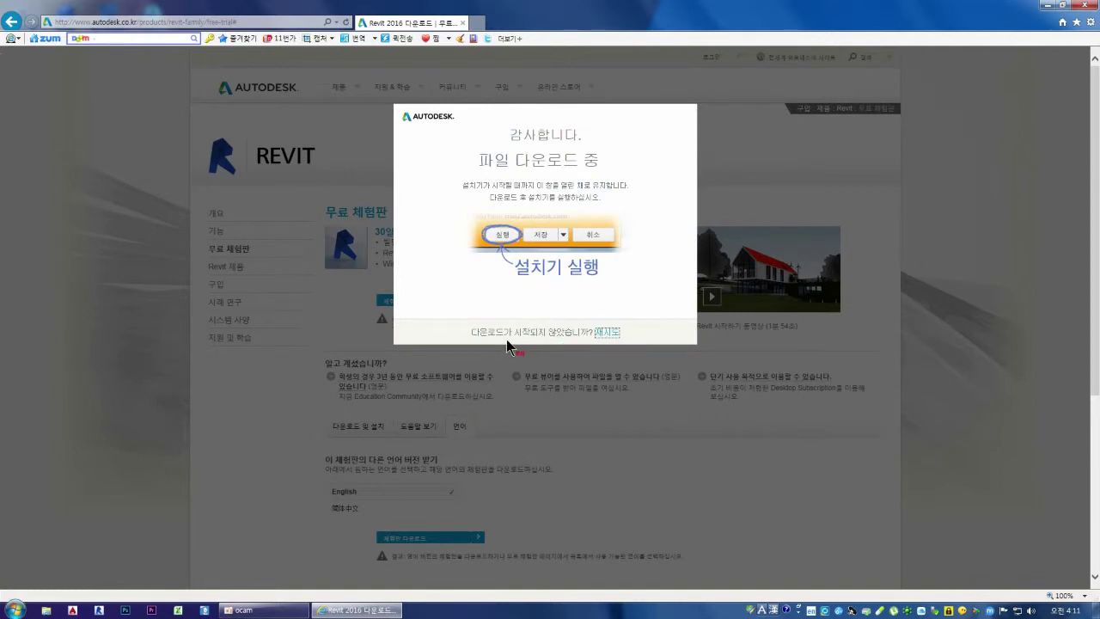
Retry the installer download, save the file and open the Downloads folder
left_click(605, 335)
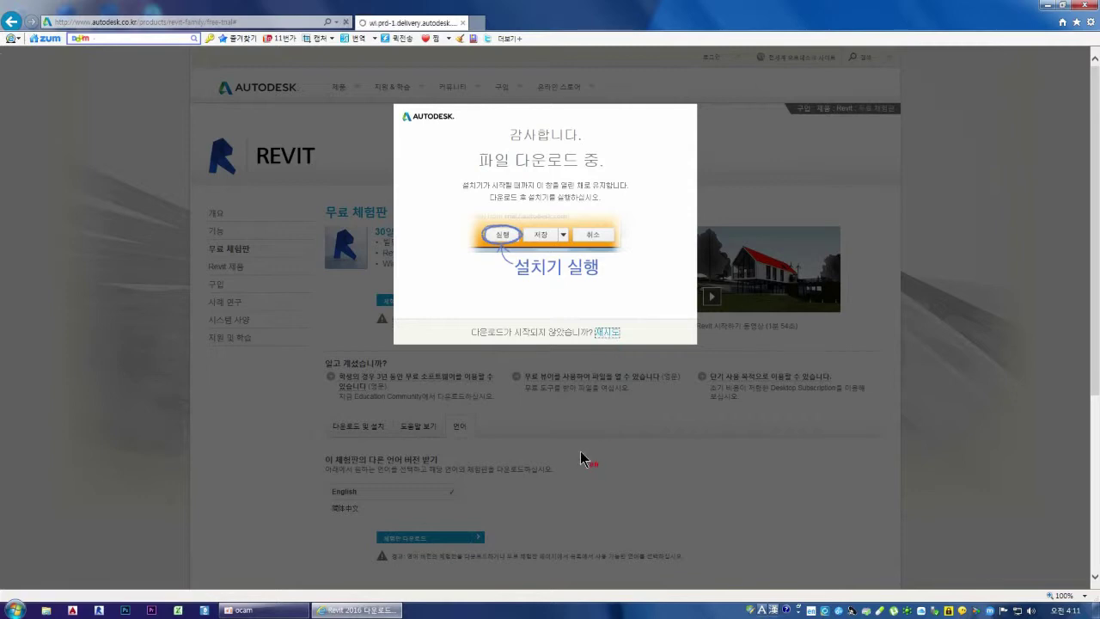
left_click(737, 592)
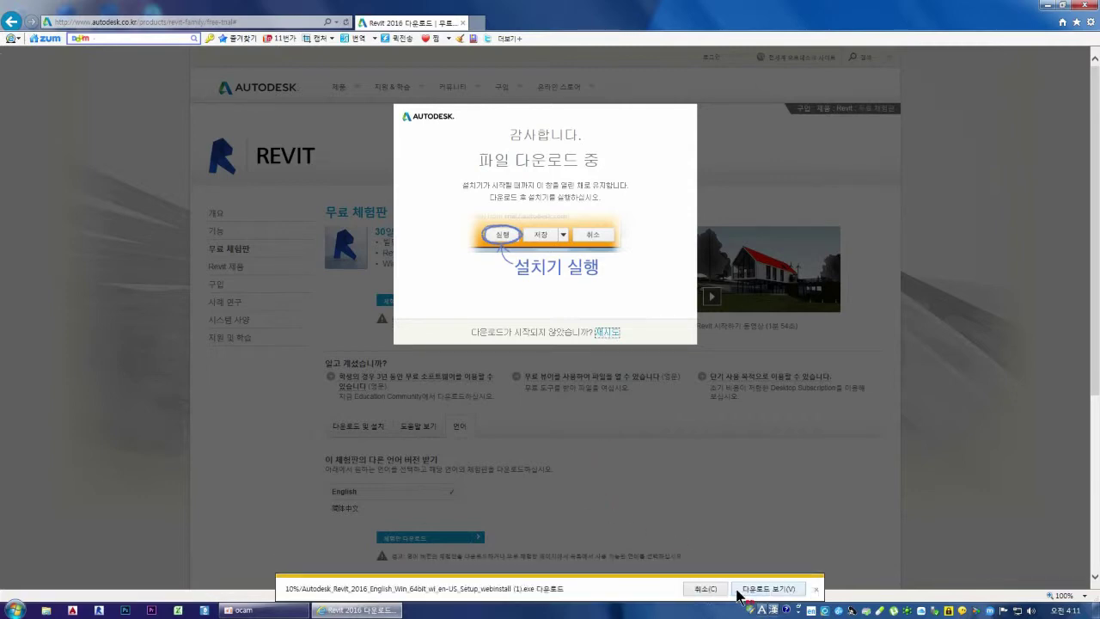
left_click(698, 588)
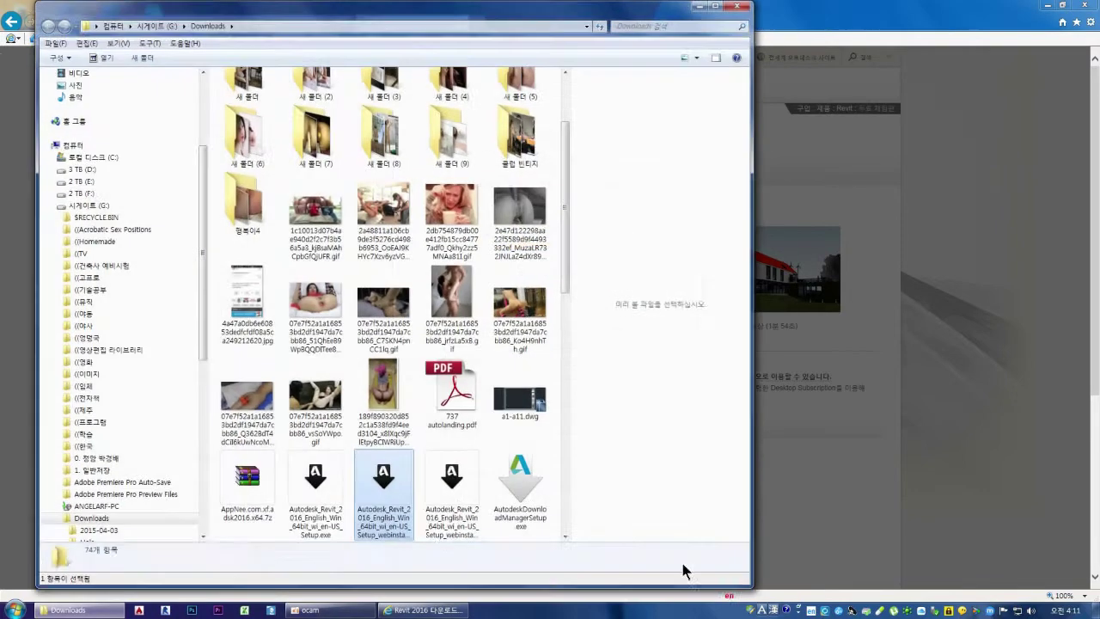
Run the Autodesk_Revit_2016 webinstall file from Downloads, allowing it past the security warning
scroll(413, 326, "down", 5)
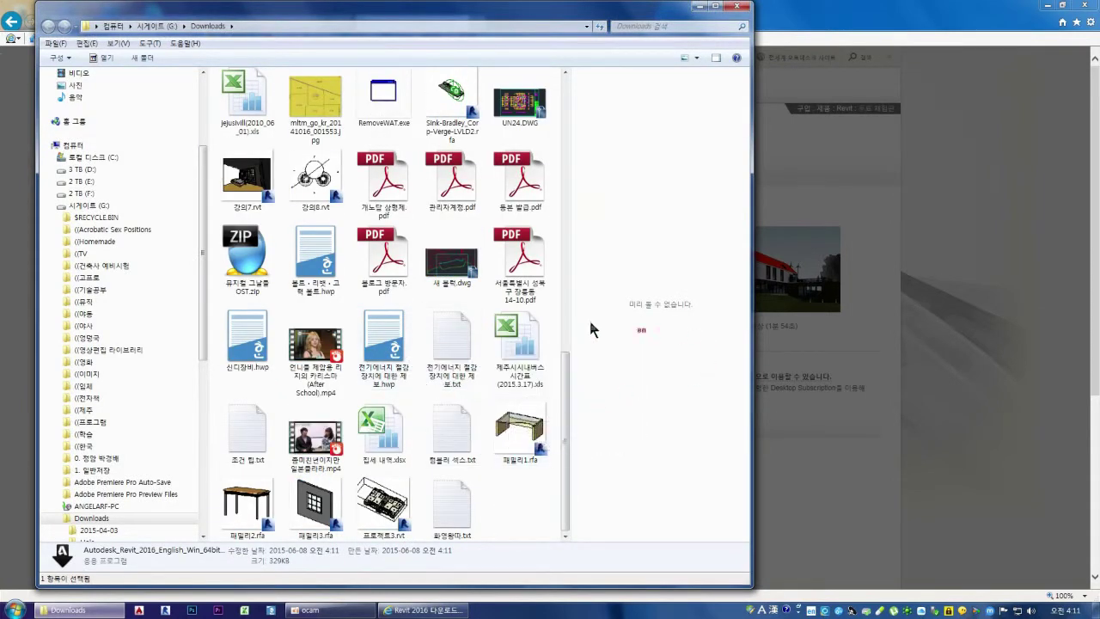
left_click_drag(570, 365, 569, 279)
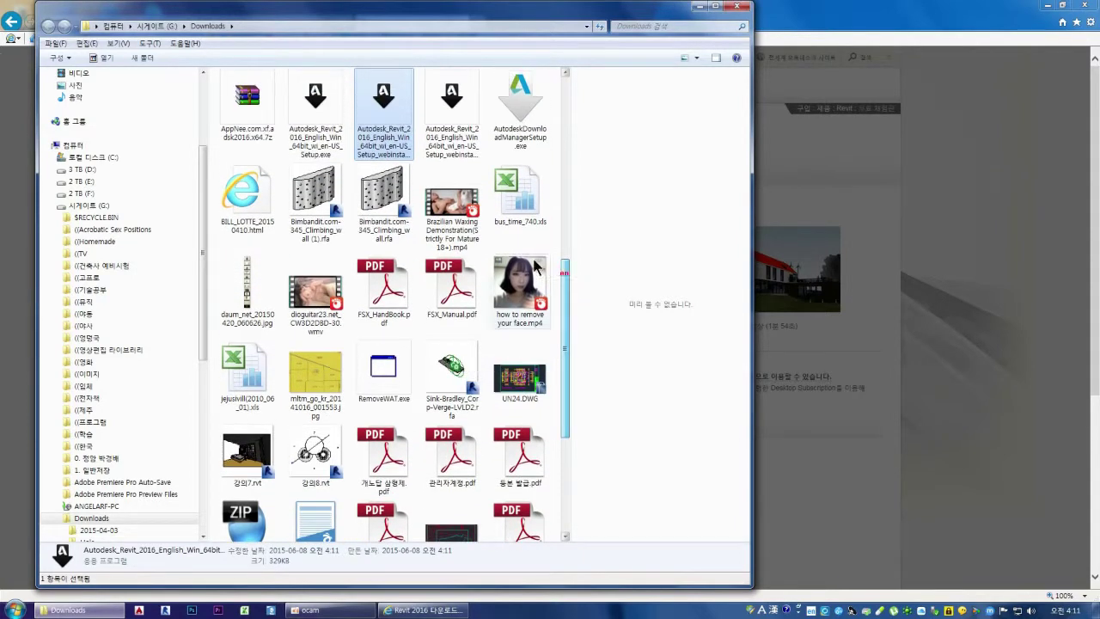
left_click(449, 129)
double_click(382, 116)
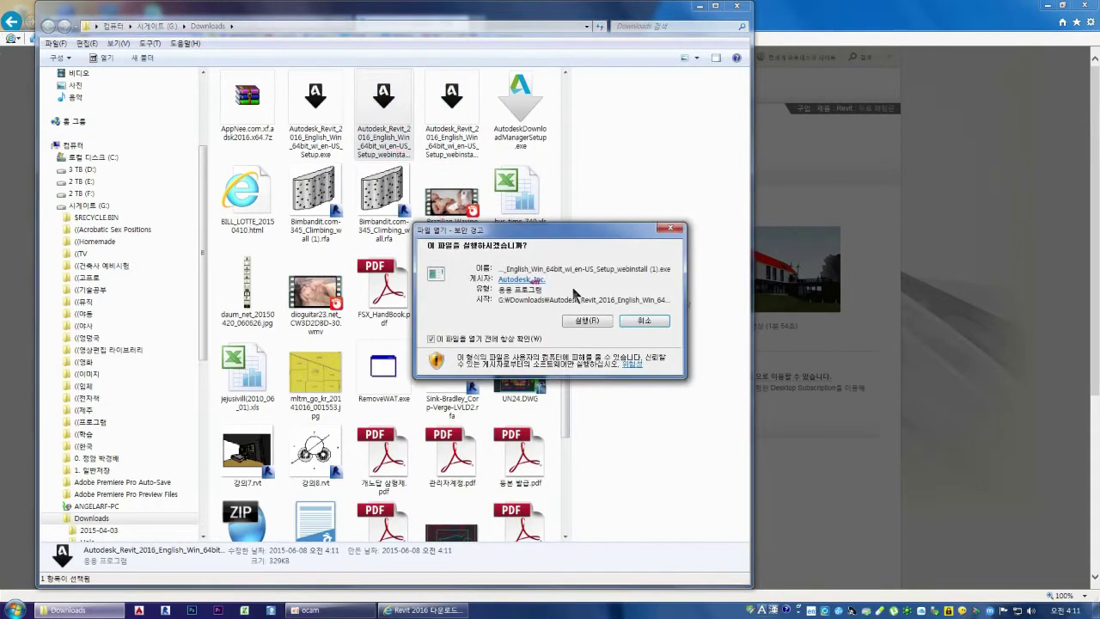
left_click(587, 320)
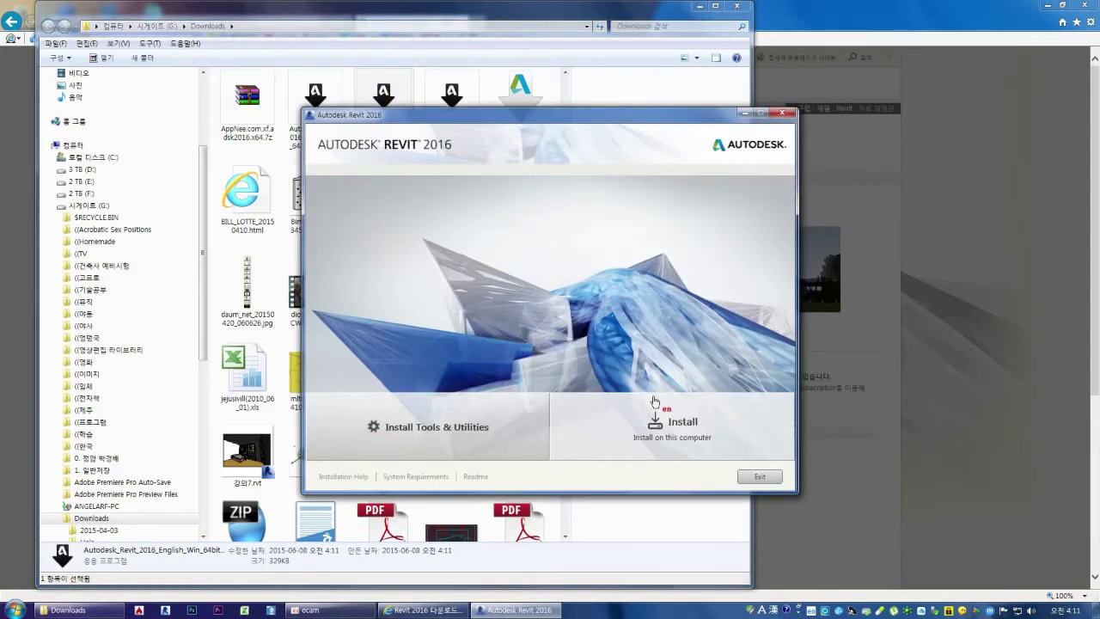
Start the install, dismiss the disk-space warning, and confirm cancelling the installation
left_click(646, 429)
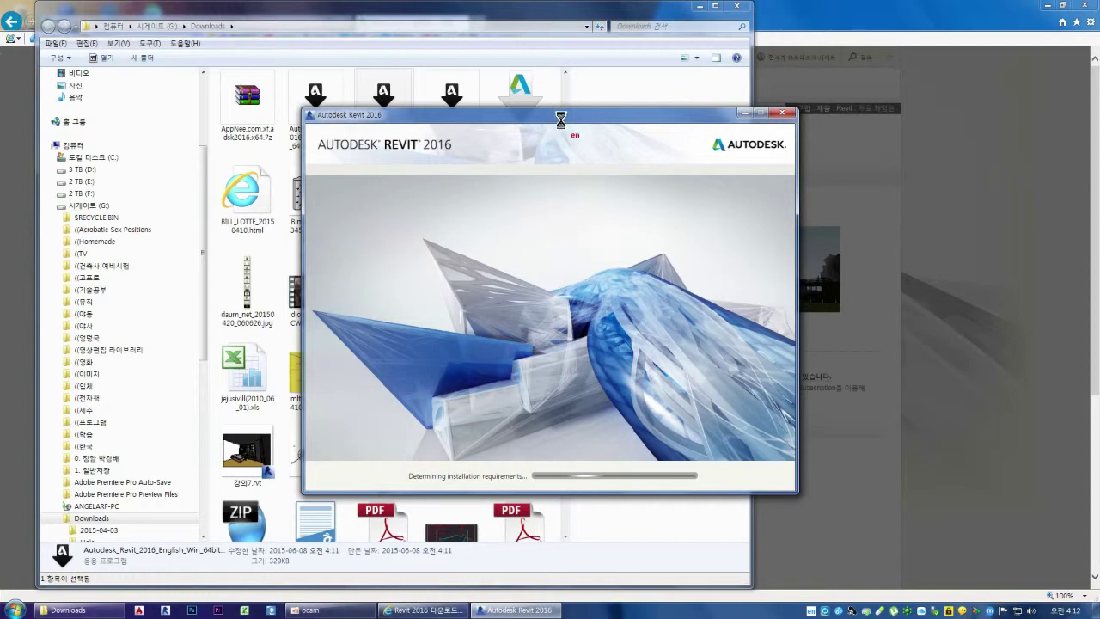
mouse_move(560, 115)
left_mouse_down()
mouse_move(614, 214)
mouse_move(609, 194)
left_mouse_up()
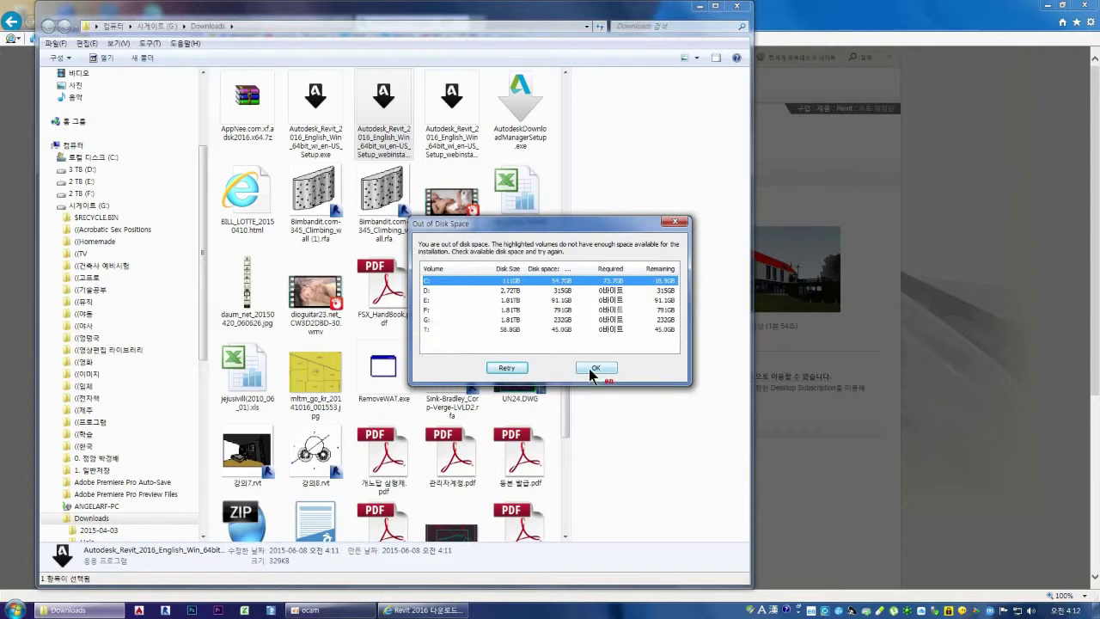
left_click(593, 370)
left_click(810, 556)
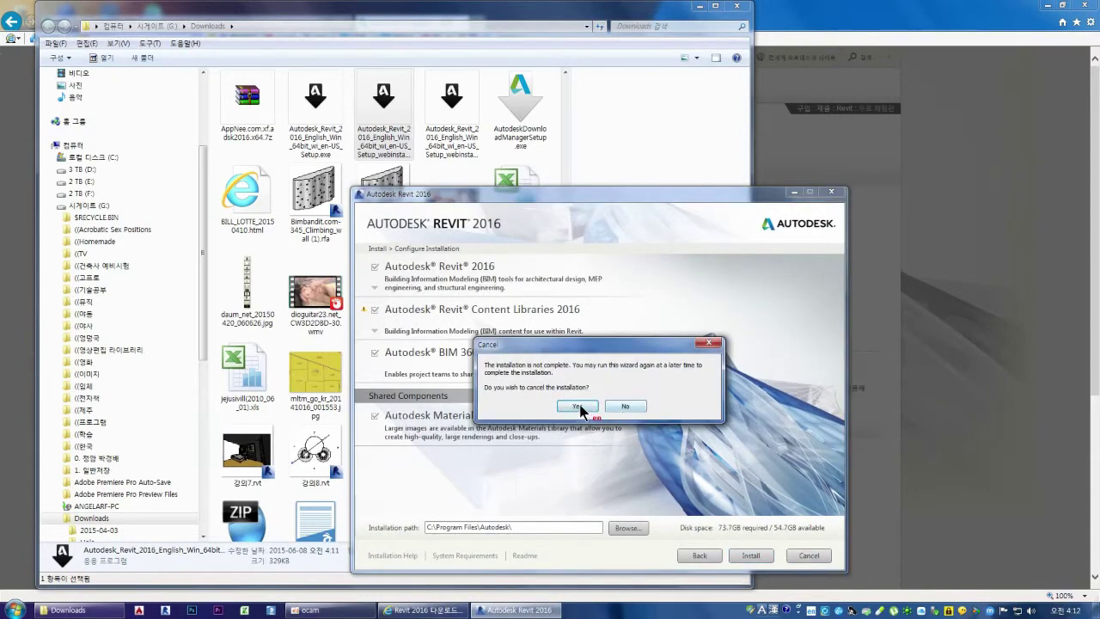
left_click(577, 407)
left_click(867, 468)
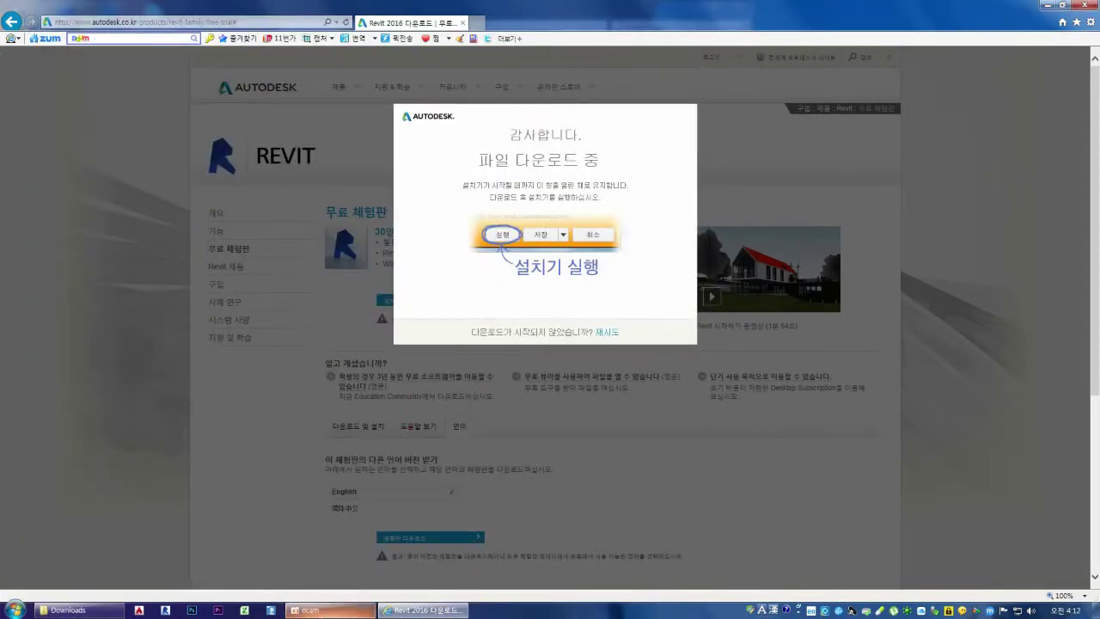
Select the Download Manager setup file, then go back and reopen the Revit 2016 free-trial page
left_click(81, 609)
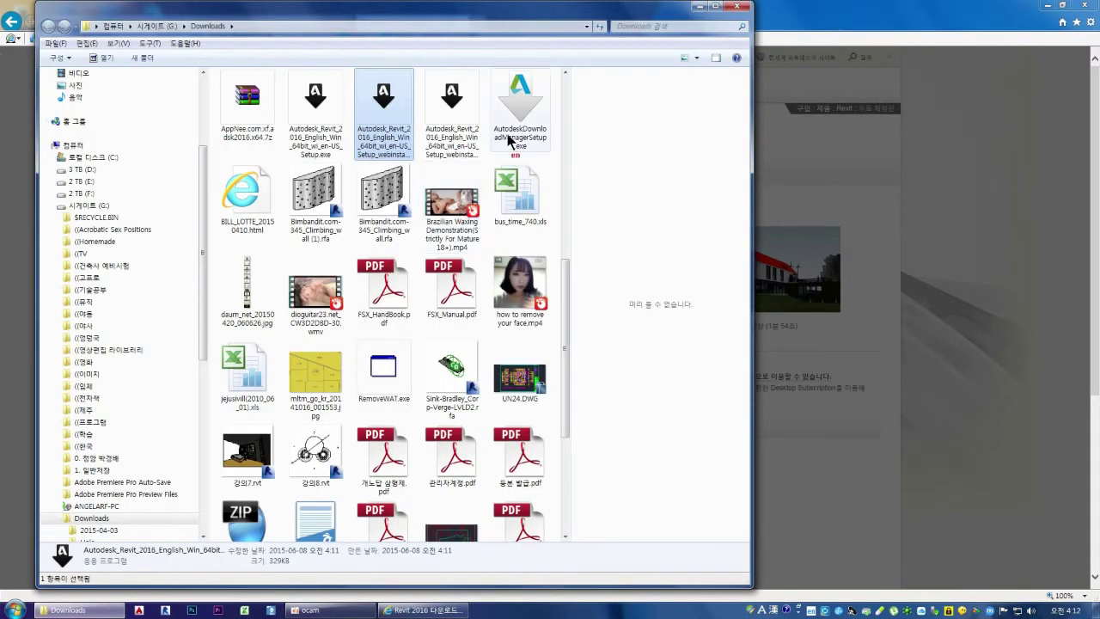
left_click(509, 139)
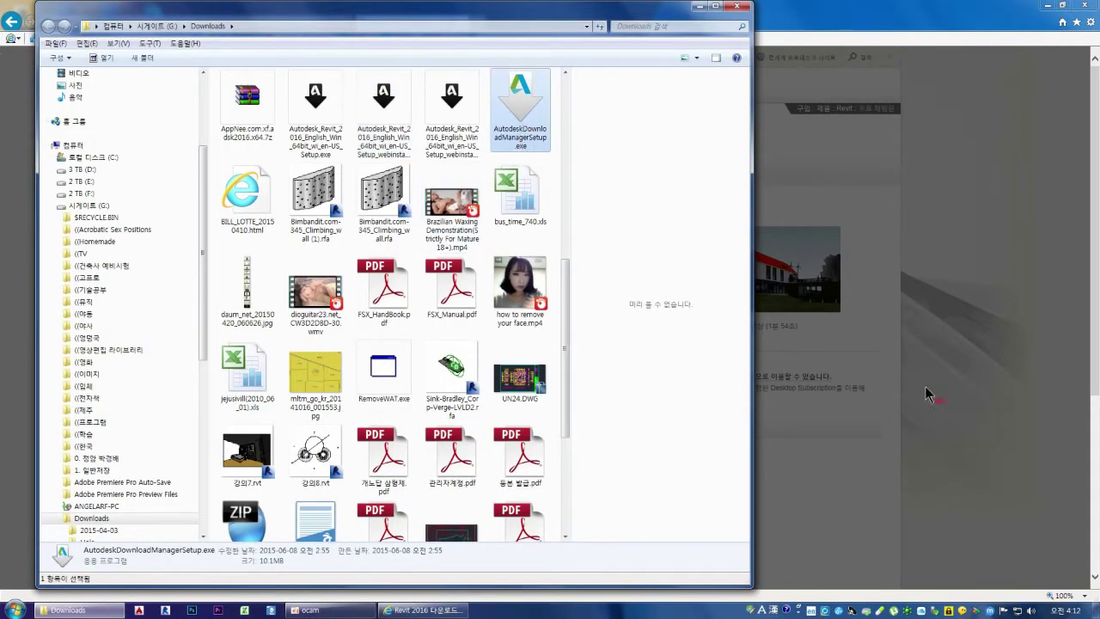
left_click(904, 380)
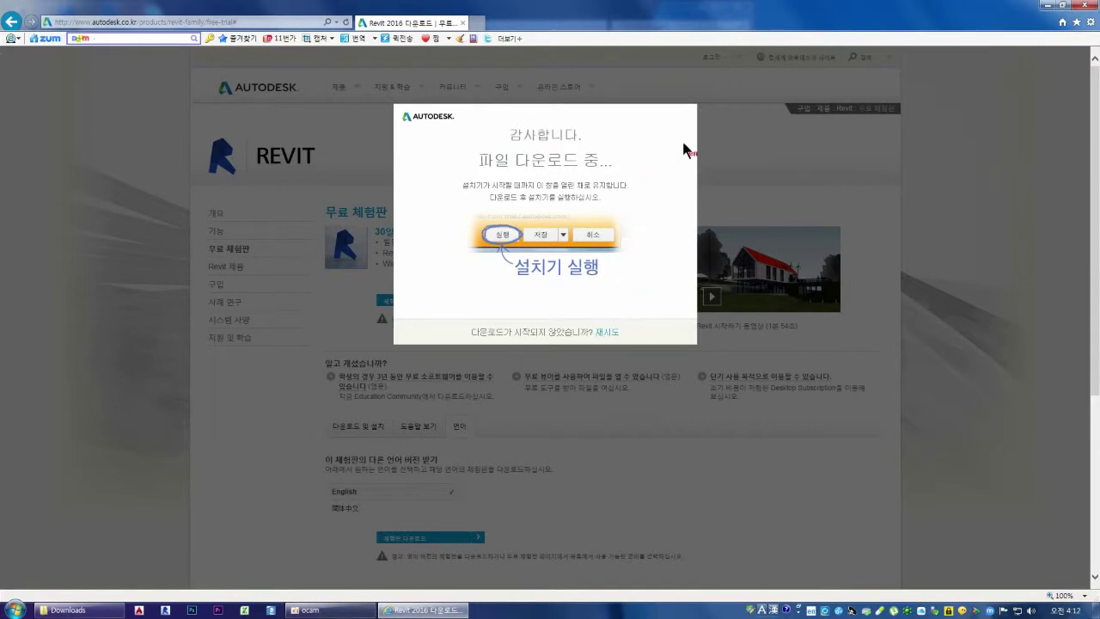
left_click(12, 23)
left_click(12, 22)
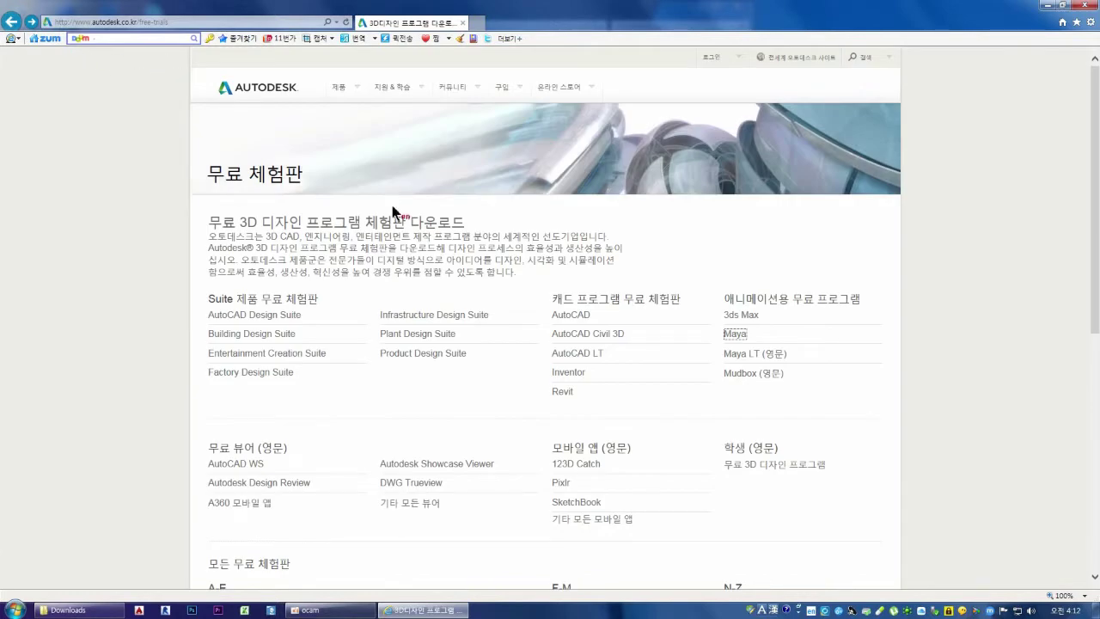
left_click(560, 392)
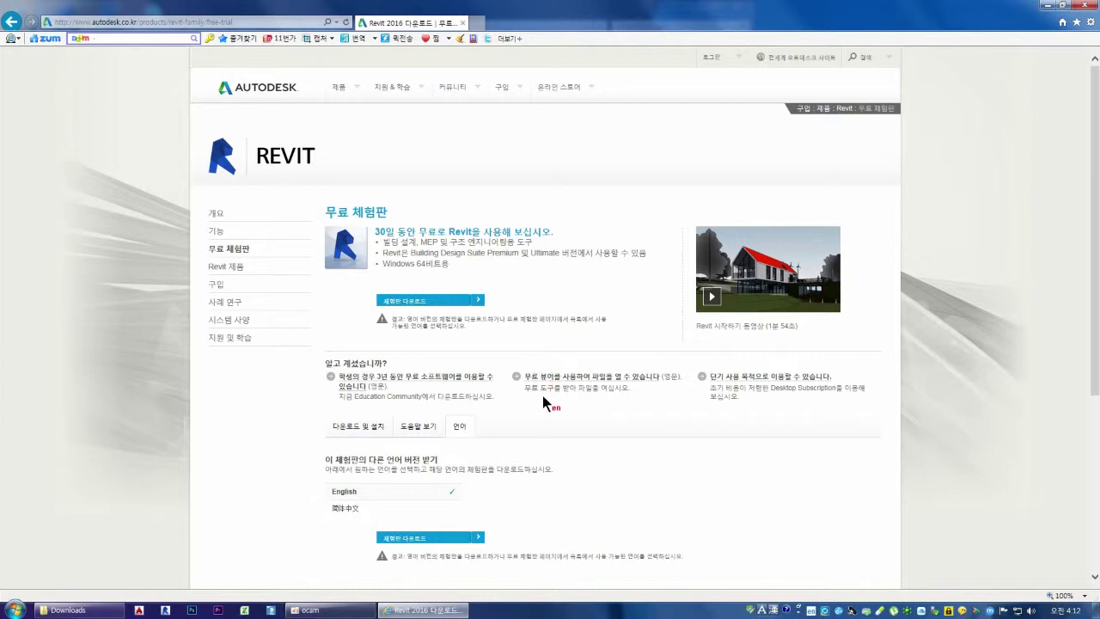
Agree to the license and privacy terms and continue to the Revit trial download
left_click(447, 302)
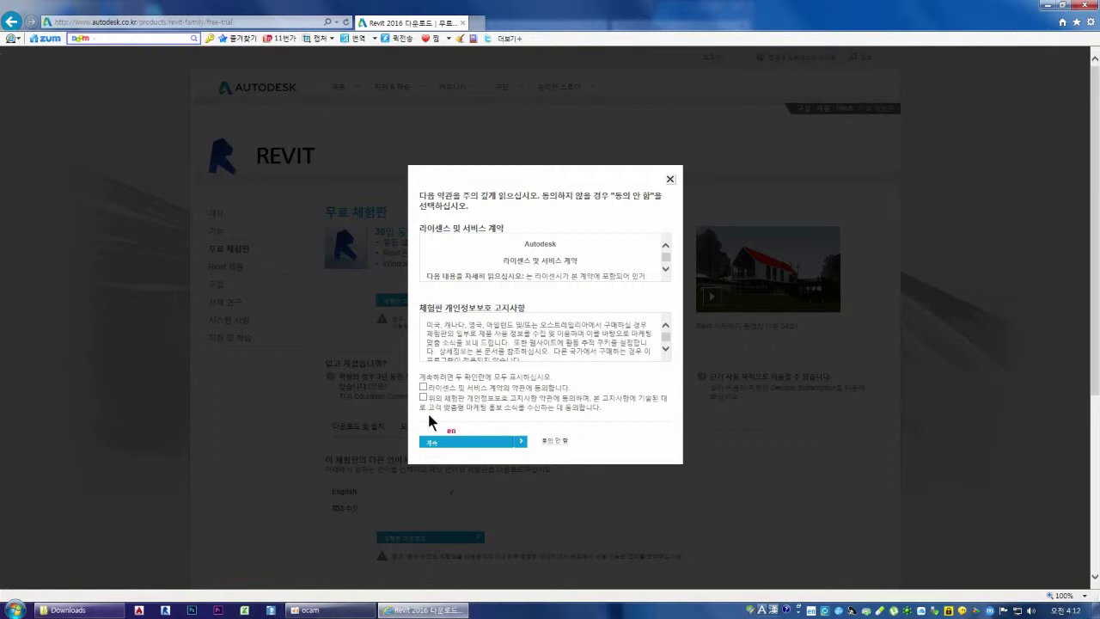
left_click(423, 387)
left_click(423, 398)
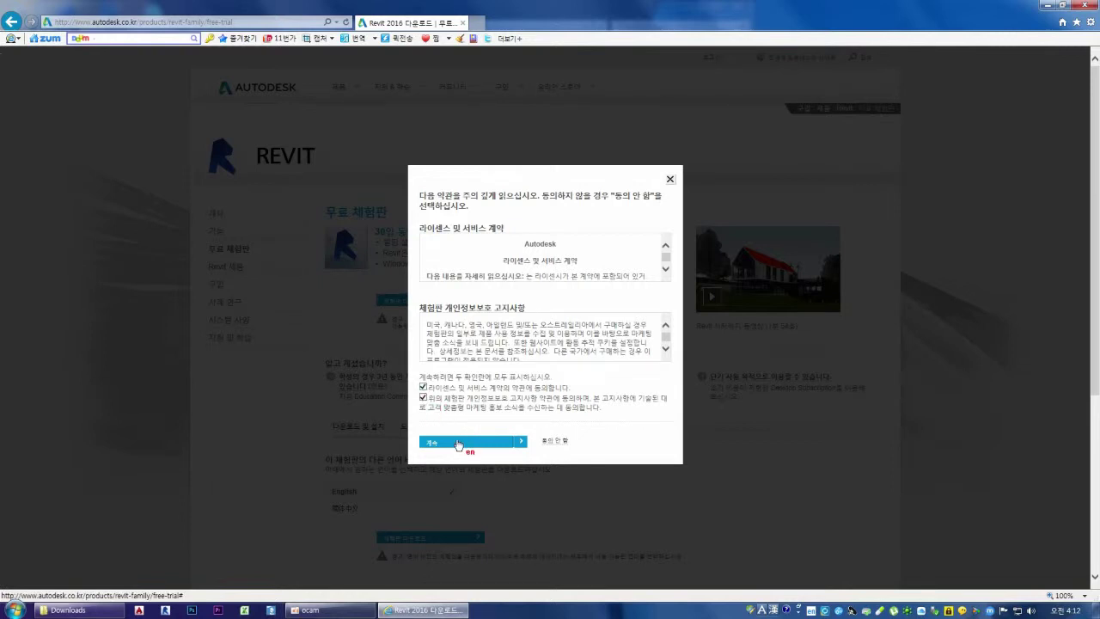
left_click(458, 444)
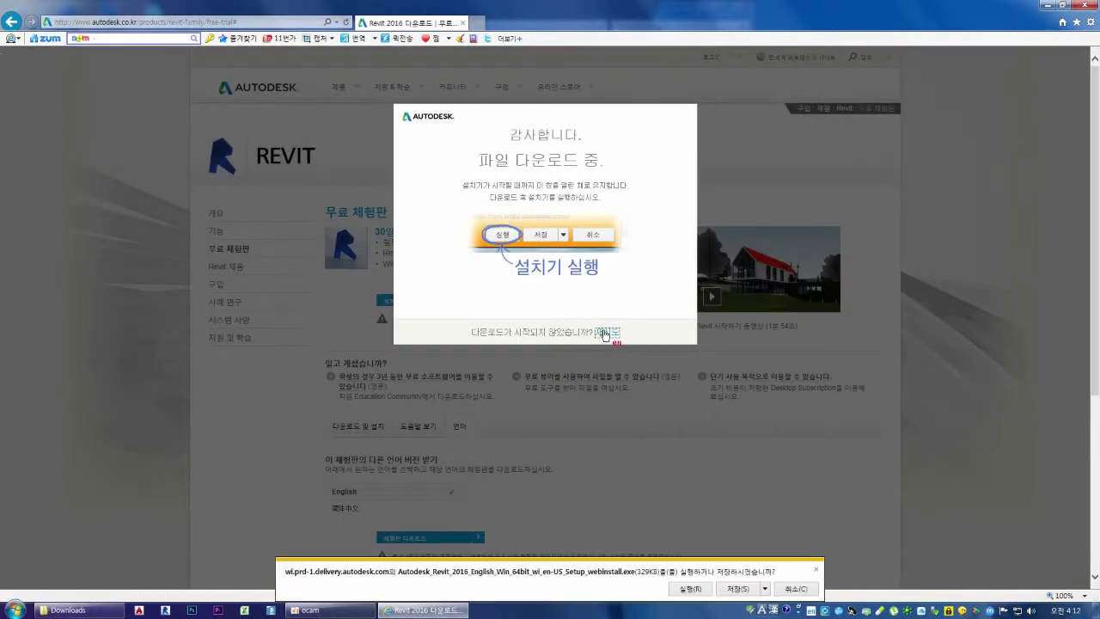
Save the Revit 2016 English web installer and browse it in the Downloads folder
left_click(764, 588)
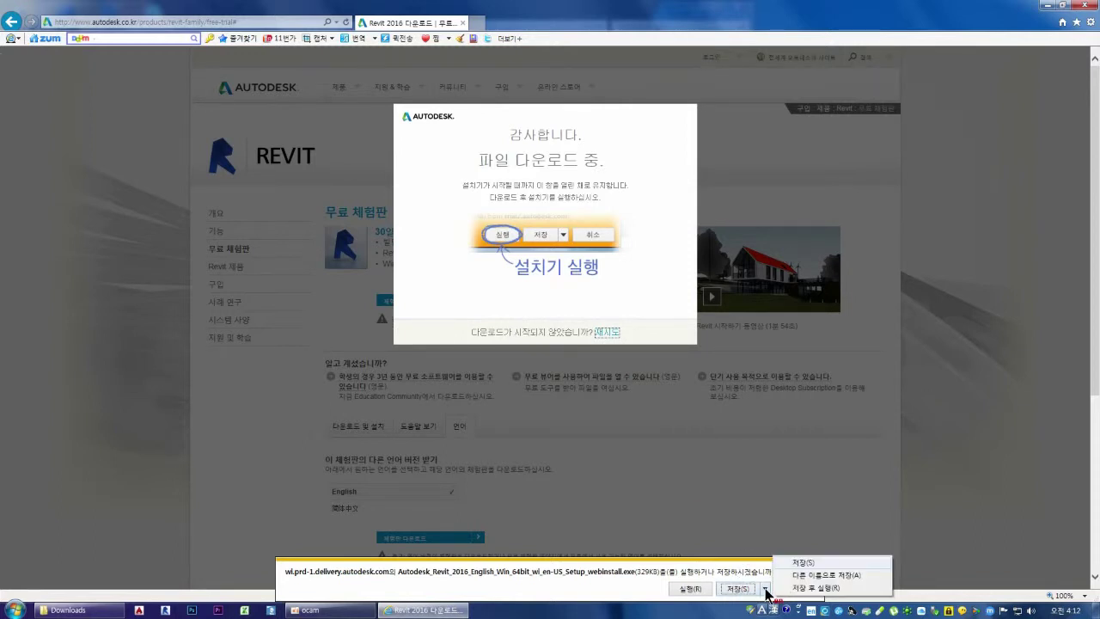
left_click(741, 590)
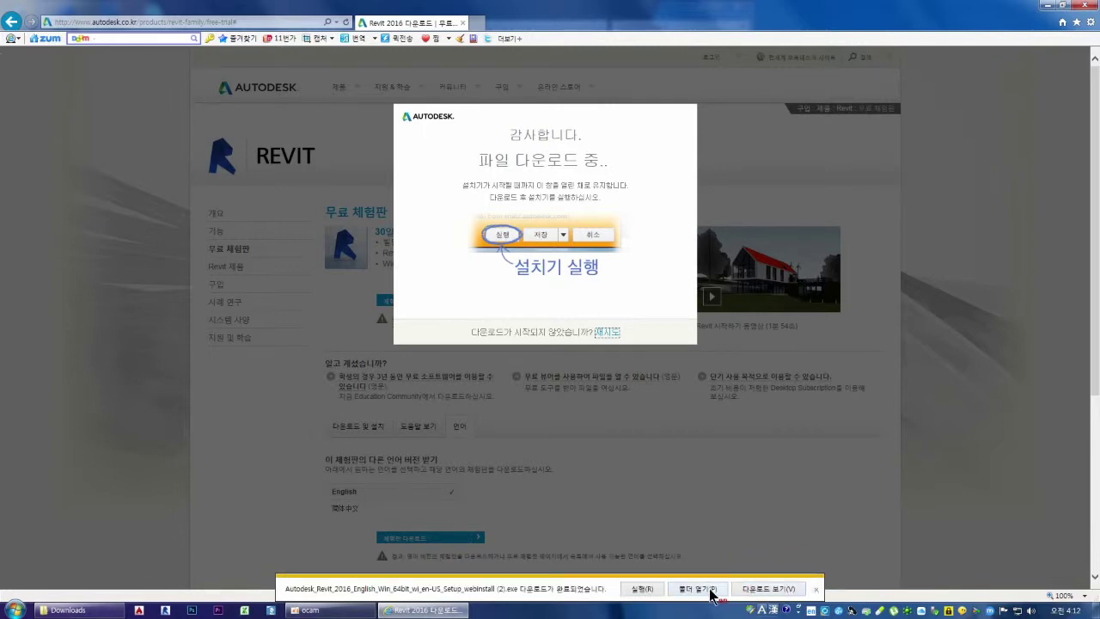
left_click(699, 590)
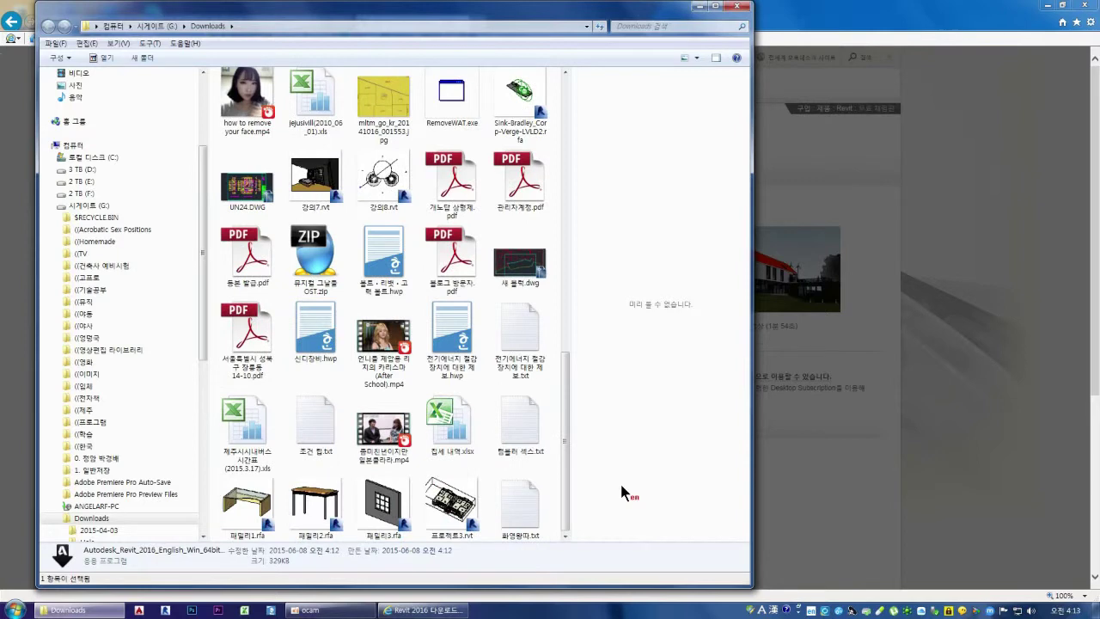
scroll(621, 491, "up", 2)
scroll(612, 488, "down", 2)
scroll(613, 488, "up", 2)
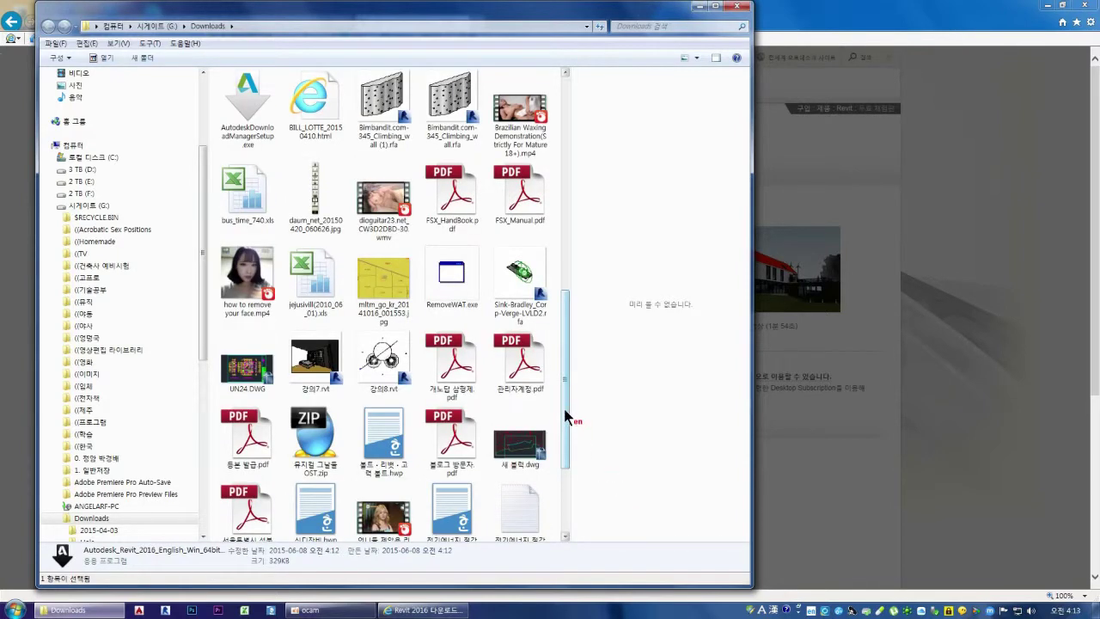
scroll(567, 404, "up", 1)
scroll(573, 378, "up", 2)
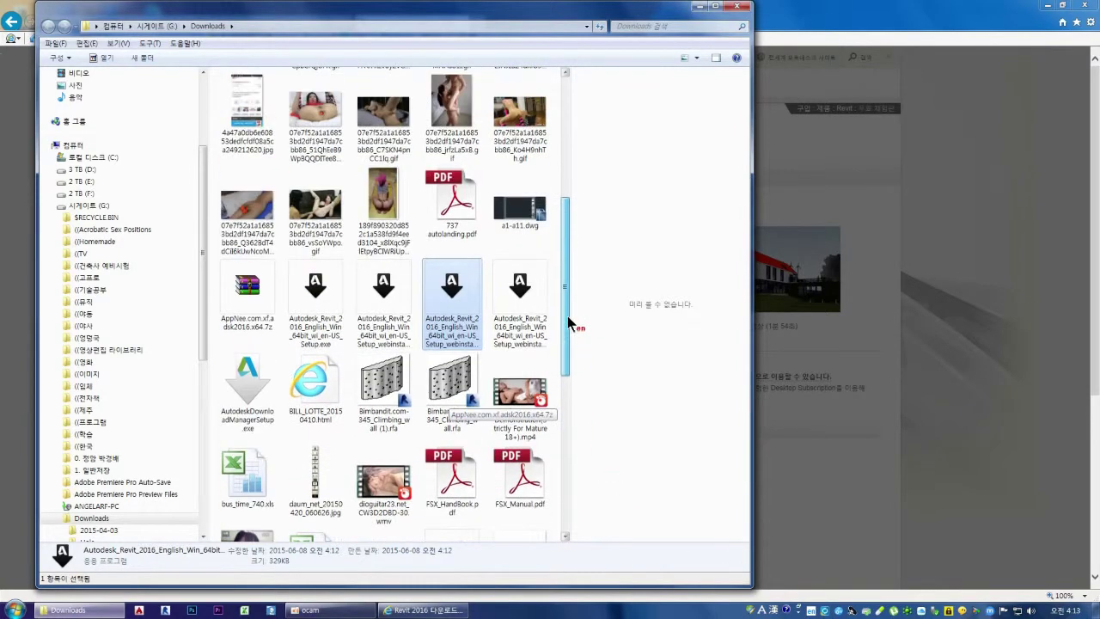
Select AutodeskDownloadManagerSetup.exe, then dismiss the download notice on the Revit trial page
left_click(258, 407)
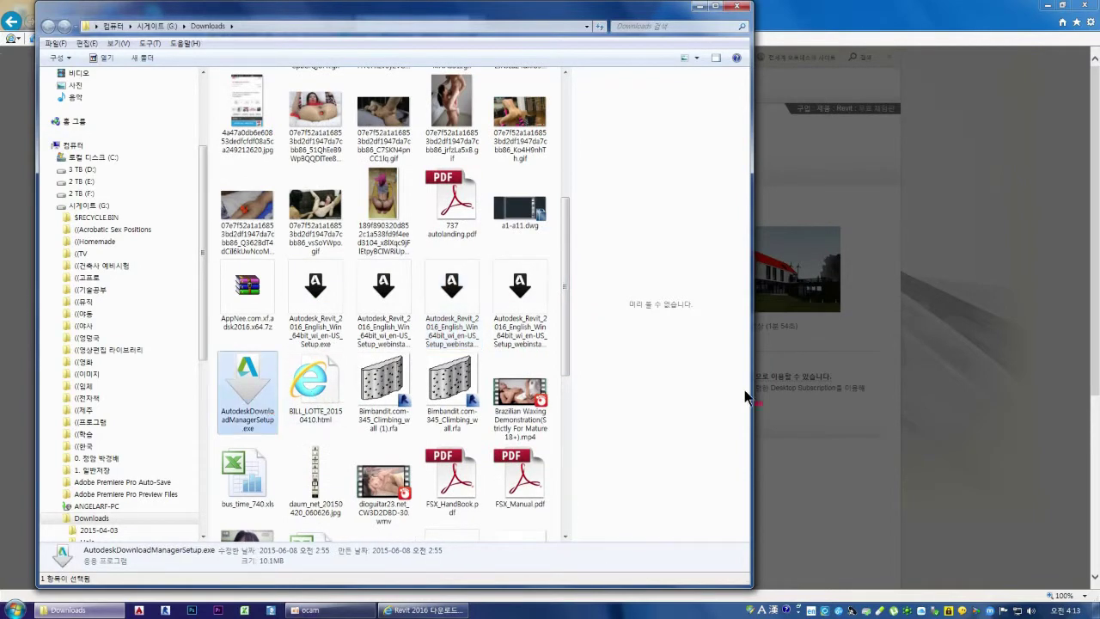
left_click(805, 418)
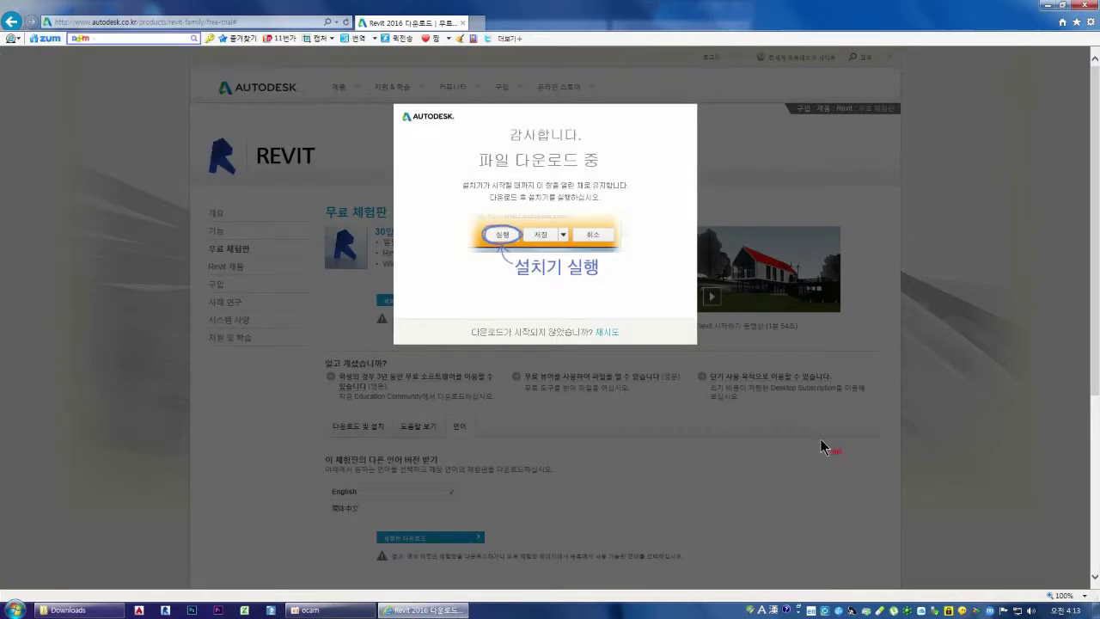
left_click(577, 263)
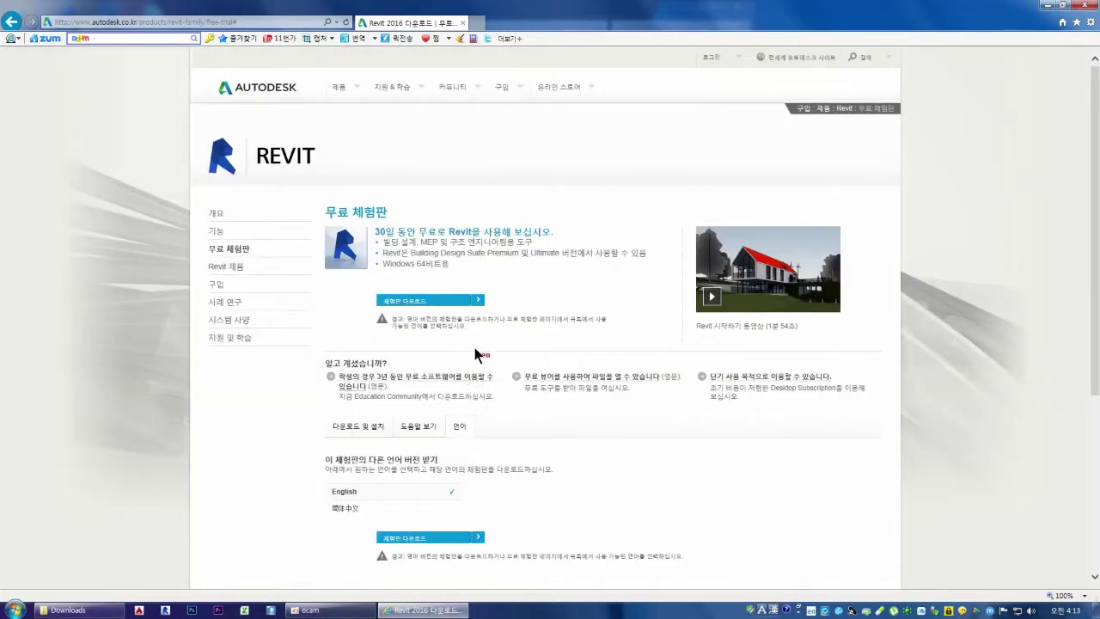
Scroll the Revit 2016 trial page down to the download-manager option and Language tab
scroll(485, 378, "down", 1)
scroll(497, 442, "down", 3)
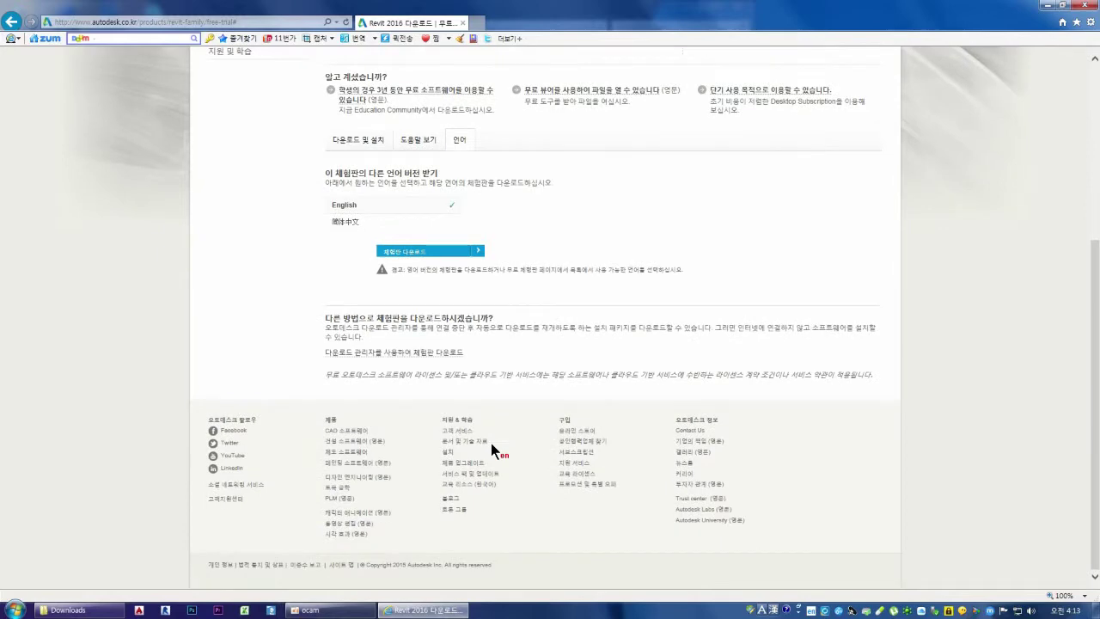
scroll(446, 426, "up", 2)
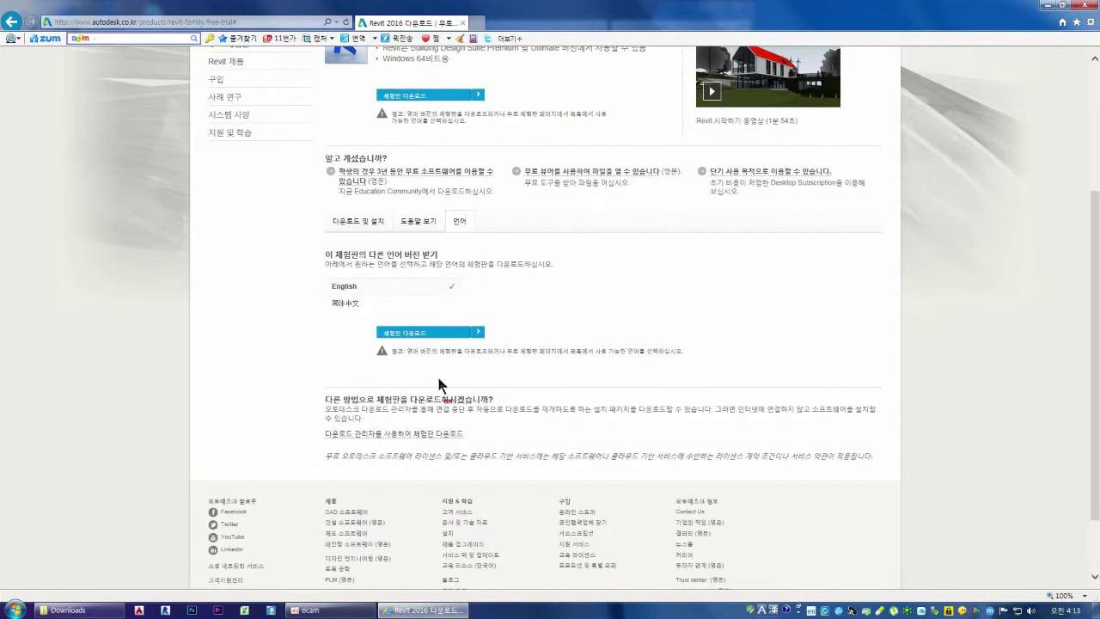
scroll(434, 393, "up", 1)
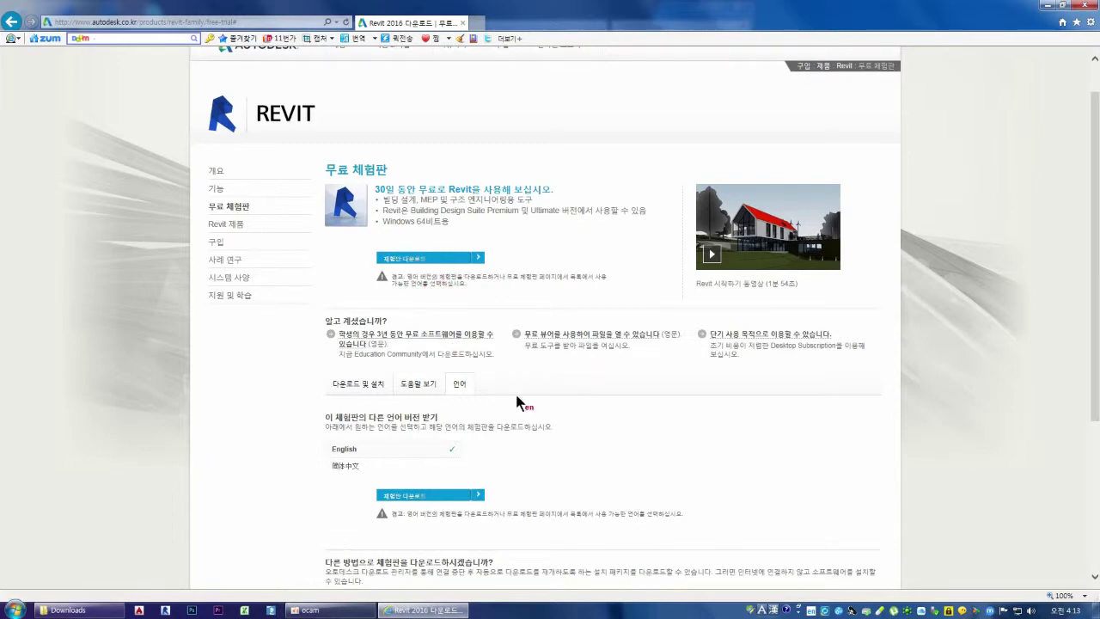
scroll(518, 402, "down", 2)
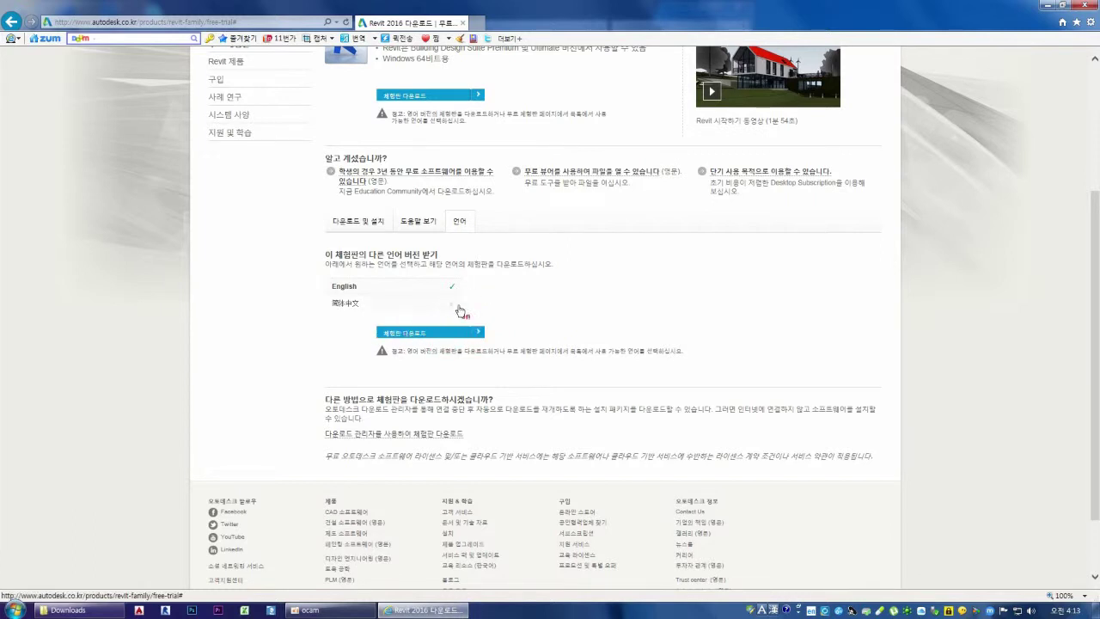
scroll(468, 313, "down", 2)
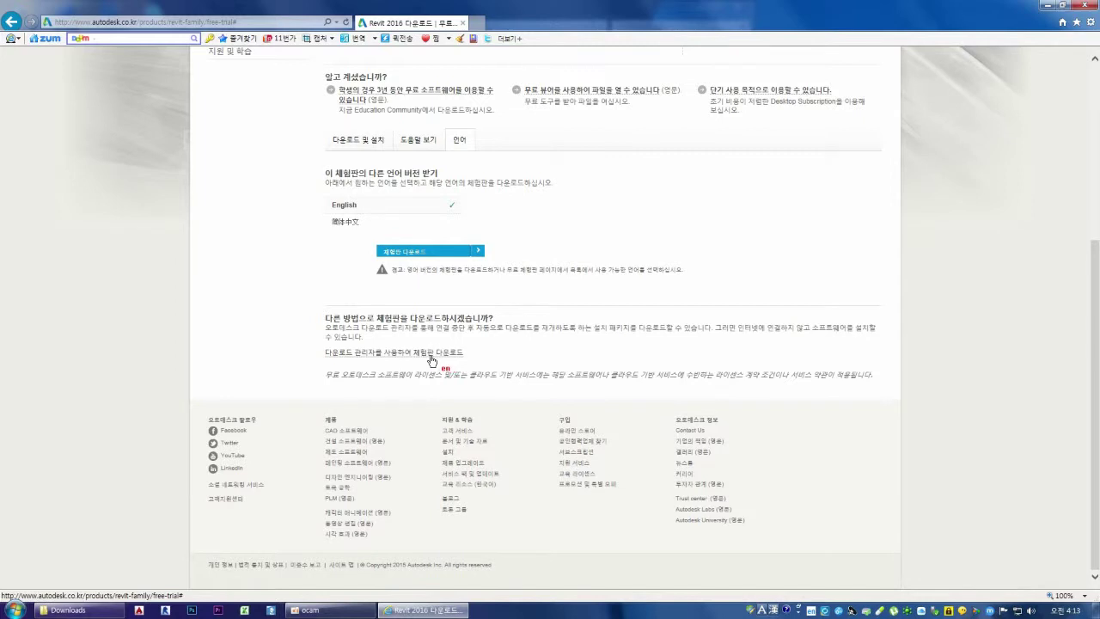
Choose the download-manager option and accept both the license terms and trial privacy notice
left_click(395, 356)
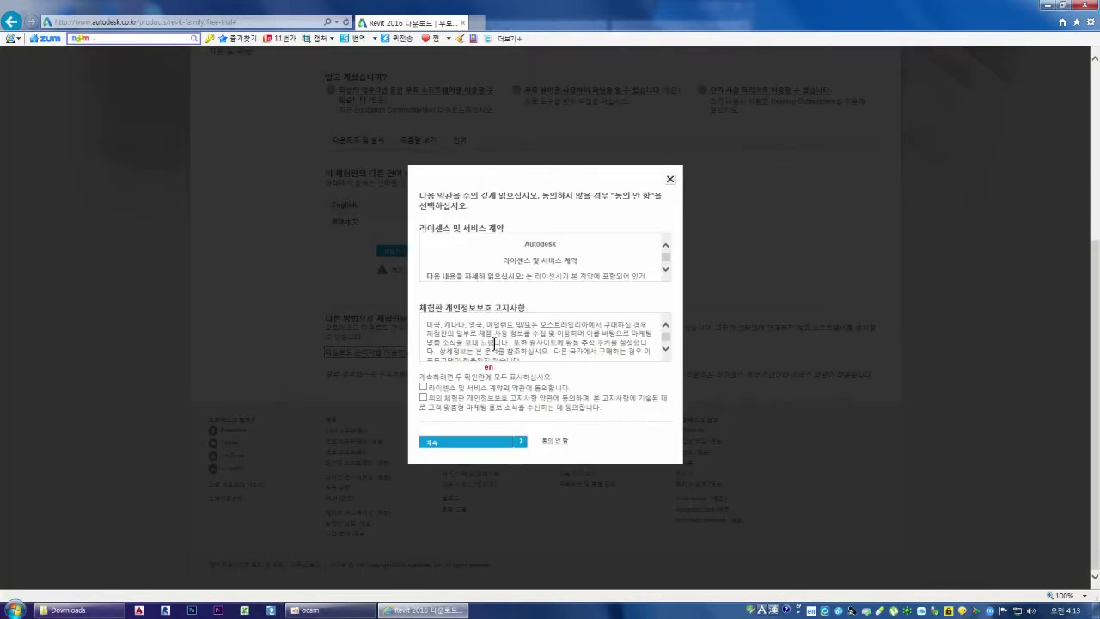
left_click(423, 387)
left_click(422, 398)
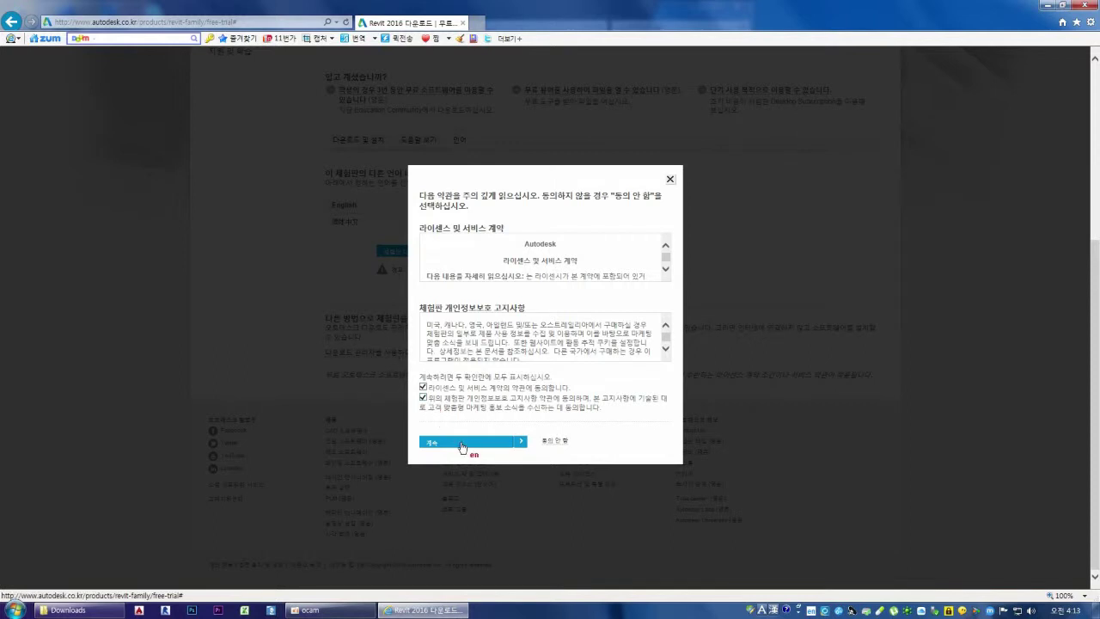
left_click(470, 441)
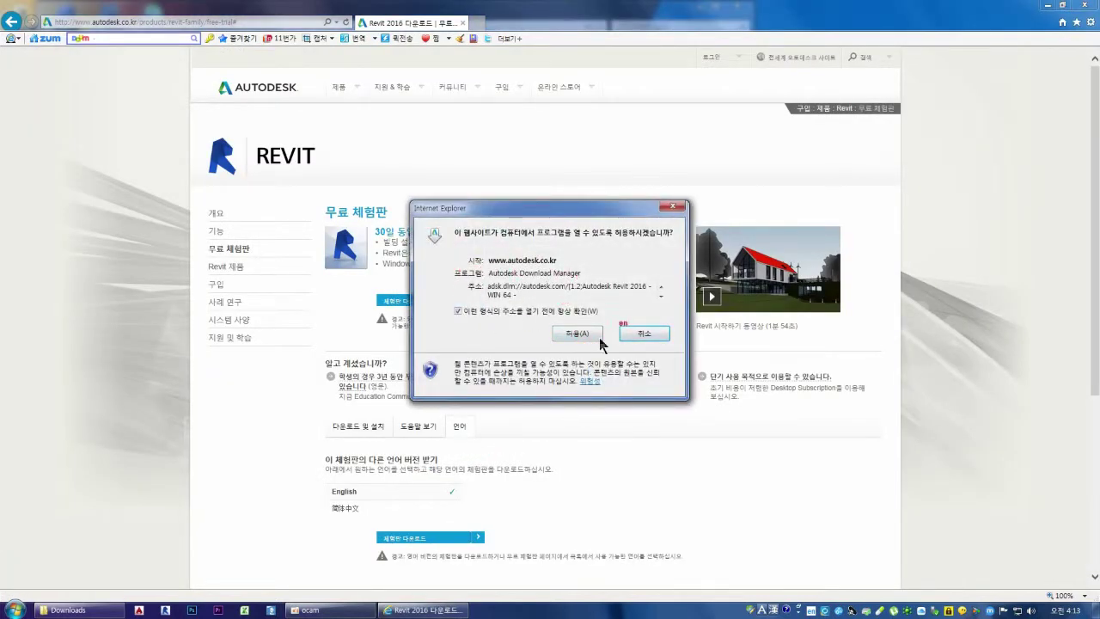
Let the site open Download Manager and launch the Revit 2016 installer from it
left_click(572, 335)
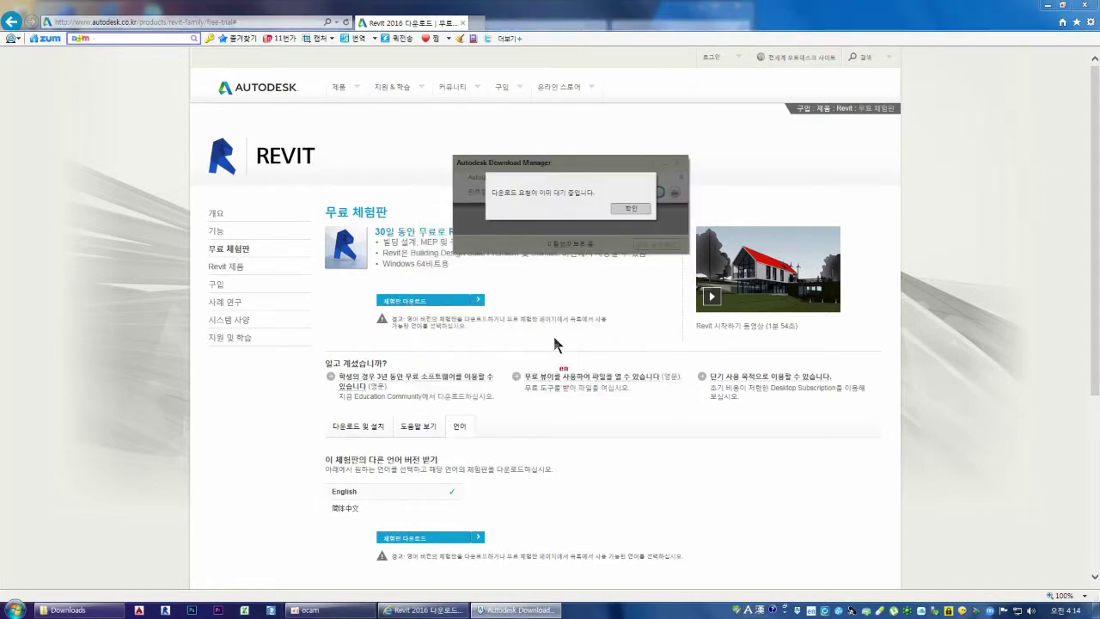
left_click(630, 210)
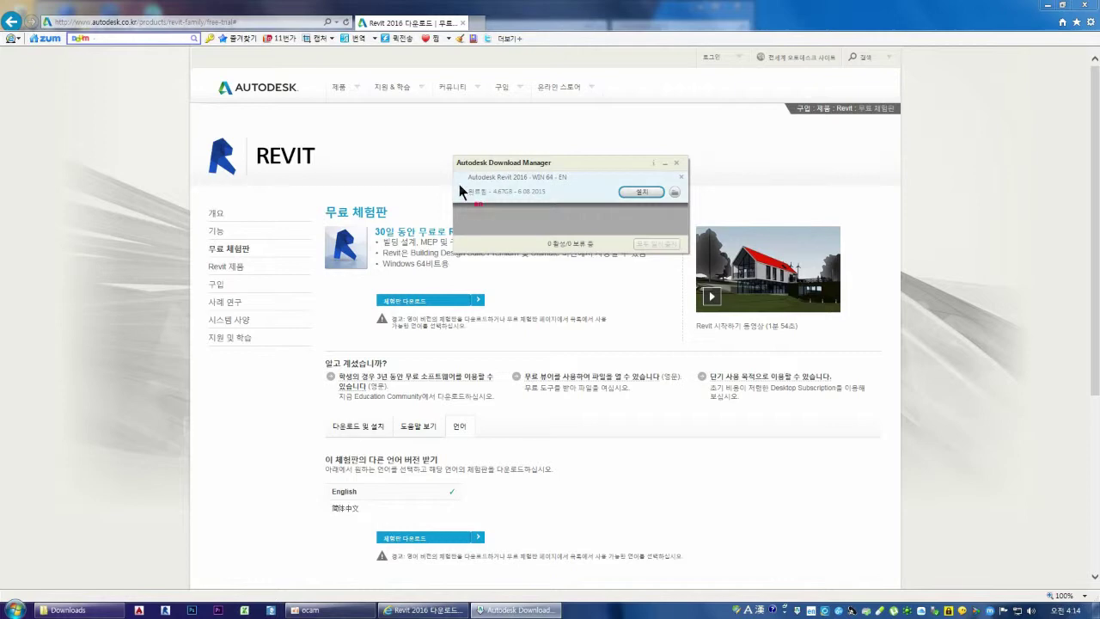
left_click(643, 190)
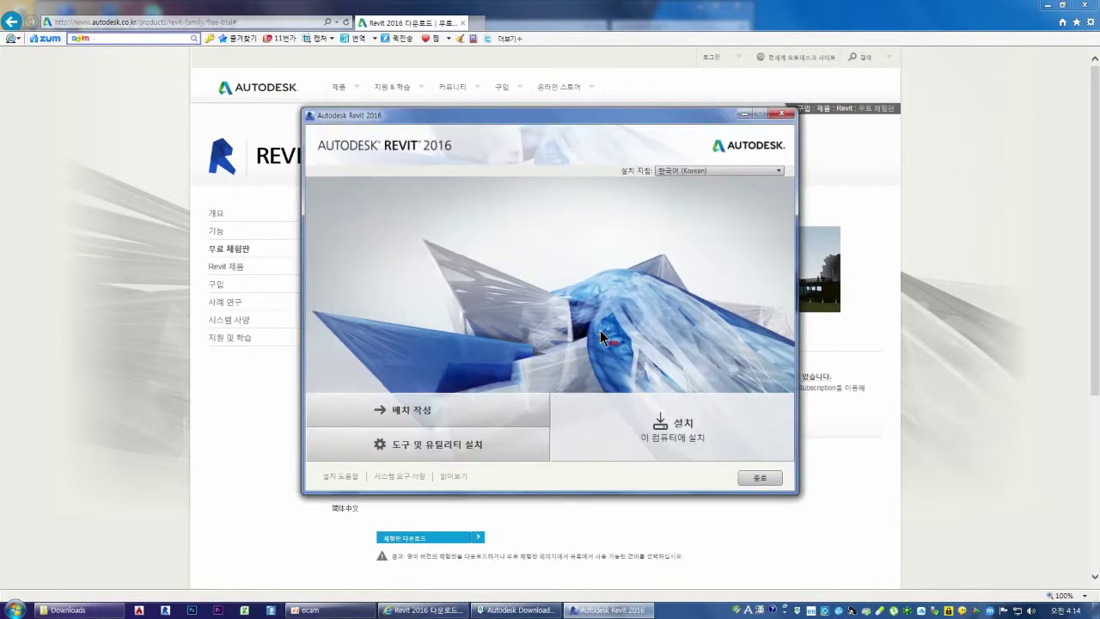
Keep Korean as the installer language and start installing Revit on this computer
mouse_move(557, 118)
left_mouse_down()
mouse_move(471, 272)
mouse_move(543, 138)
mouse_move(525, 82)
left_mouse_up()
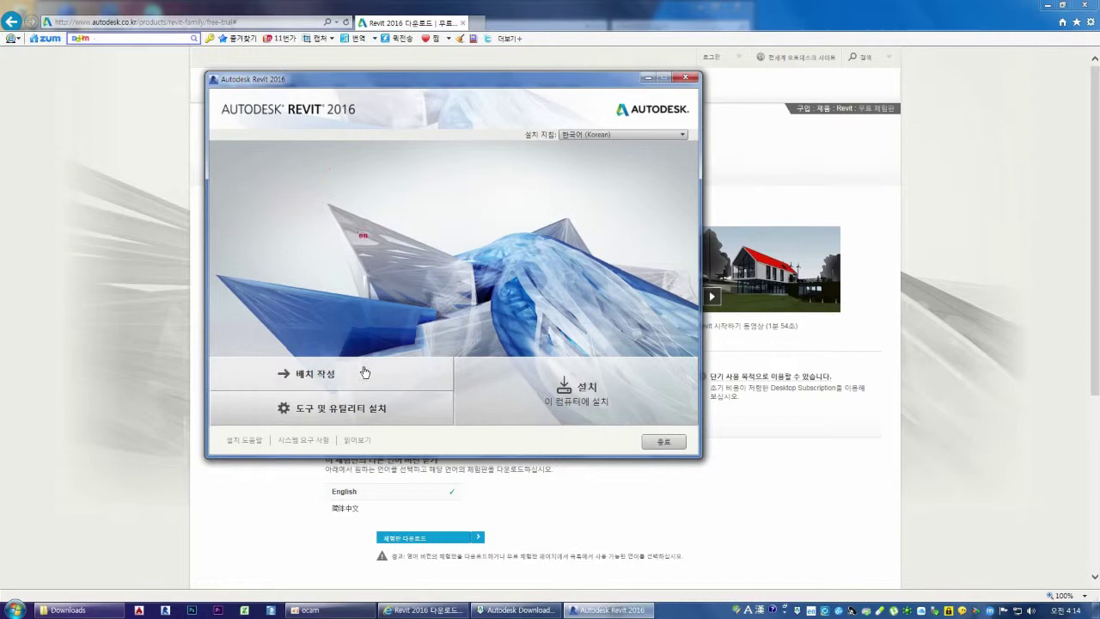
left_click(627, 135)
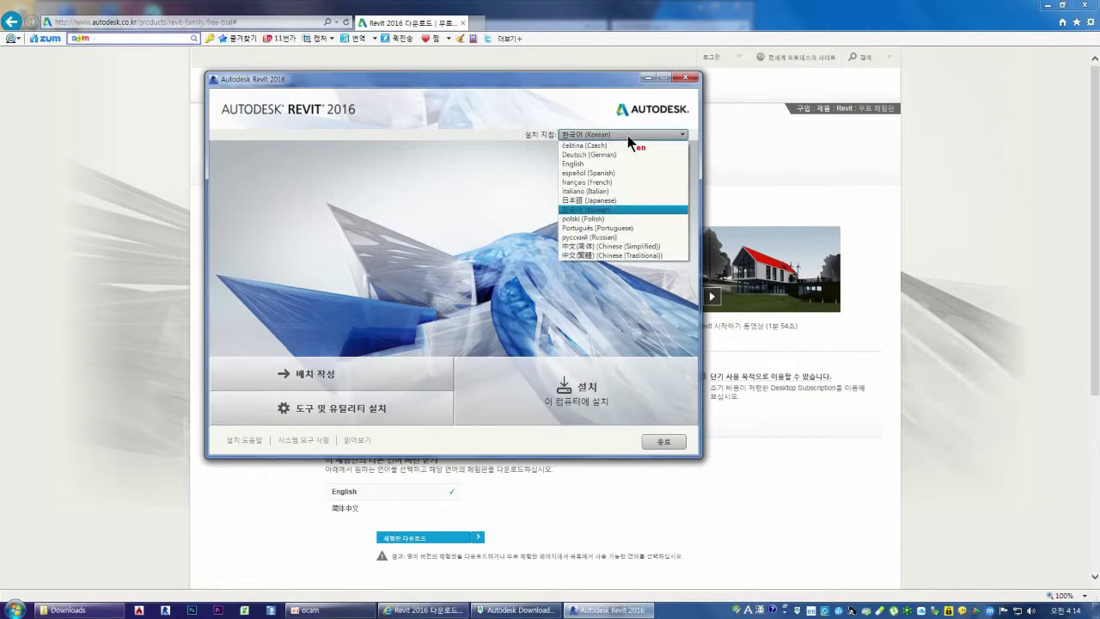
left_click(601, 209)
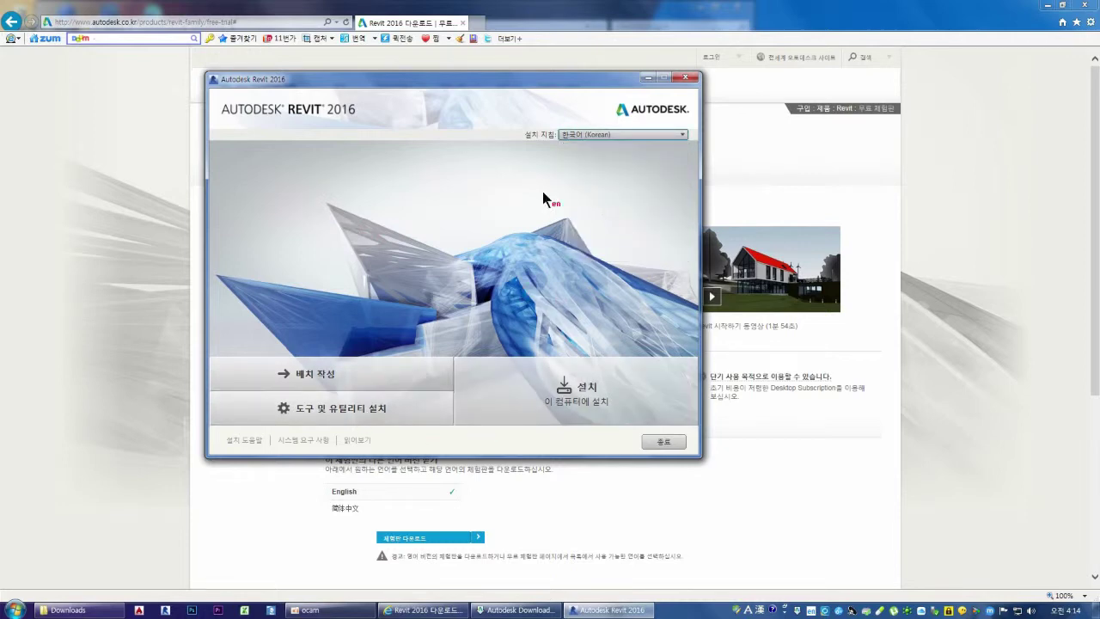
left_click(582, 401)
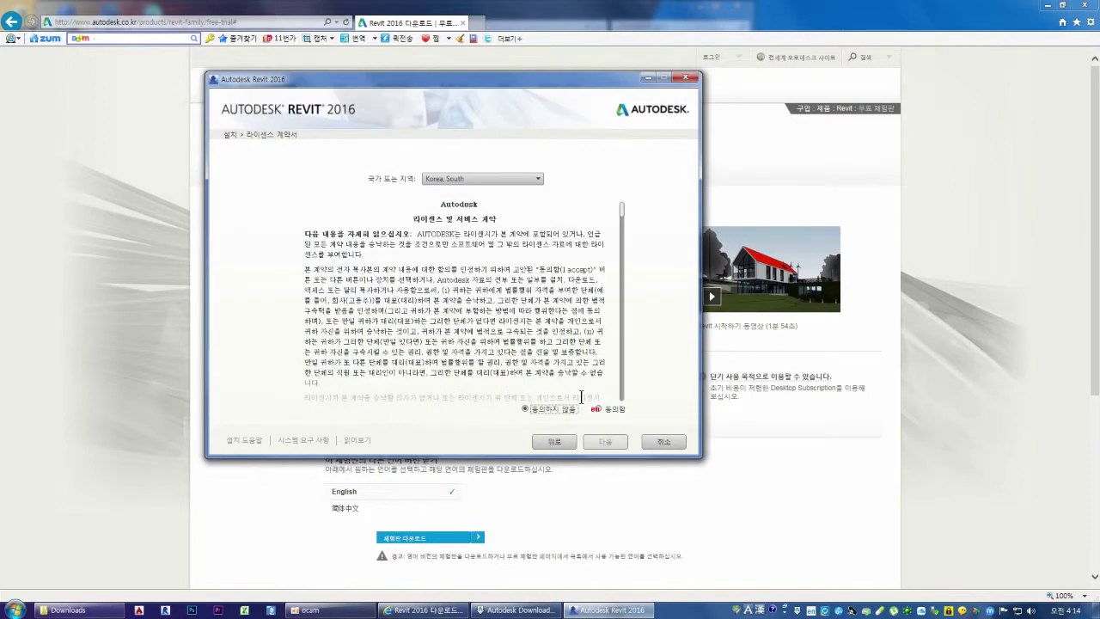
Accept the licence agreement and choose the 30-day trial option
left_click(599, 409)
left_click(605, 442)
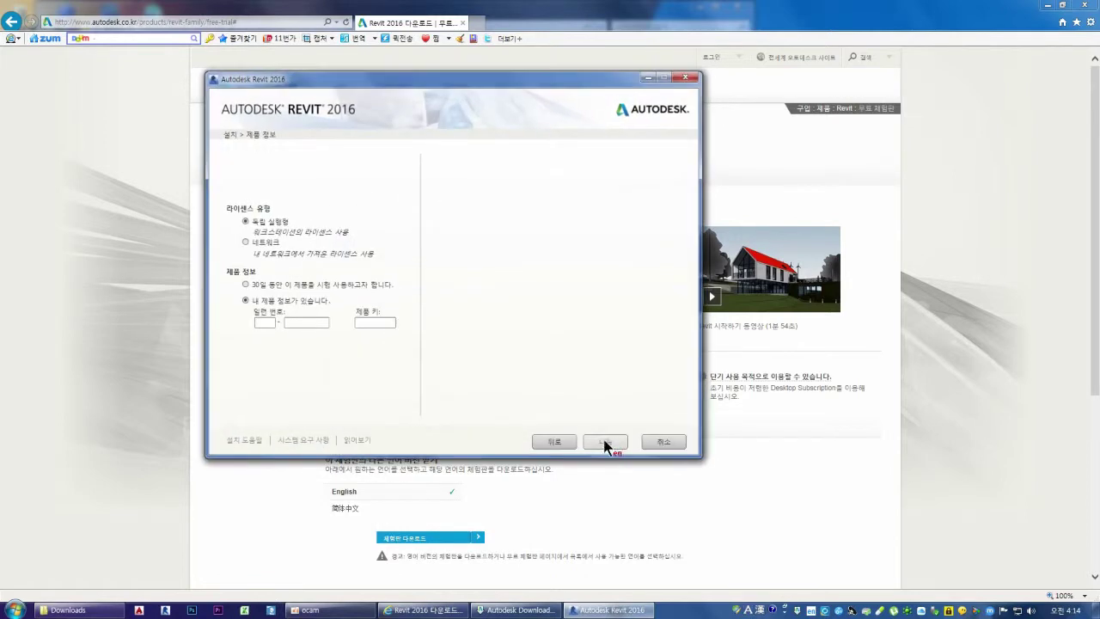
left_click(245, 284)
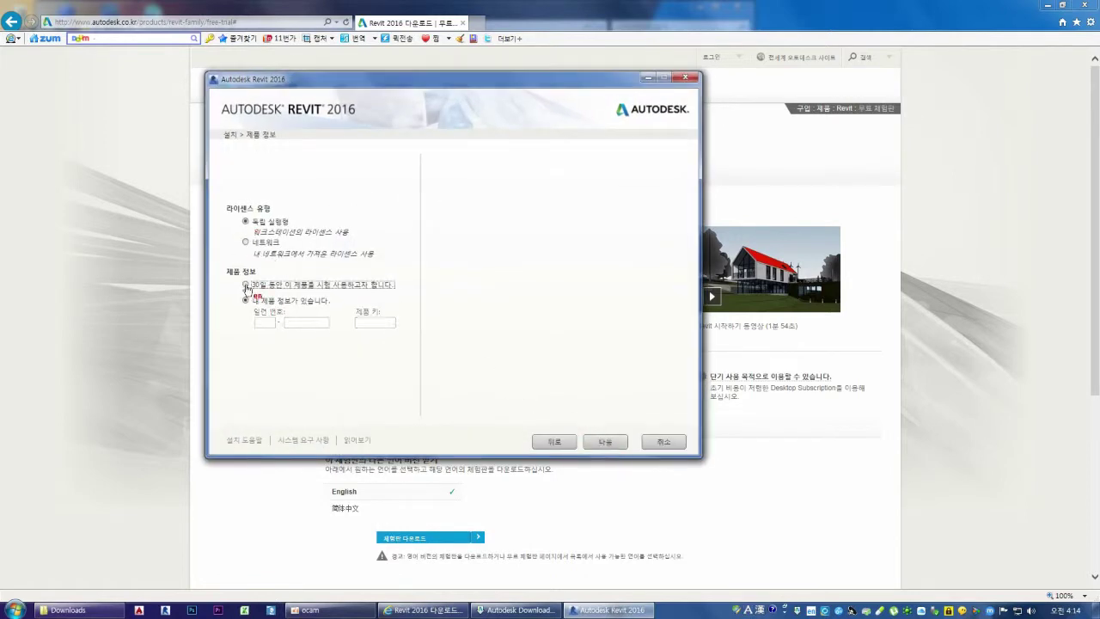
left_click(605, 442)
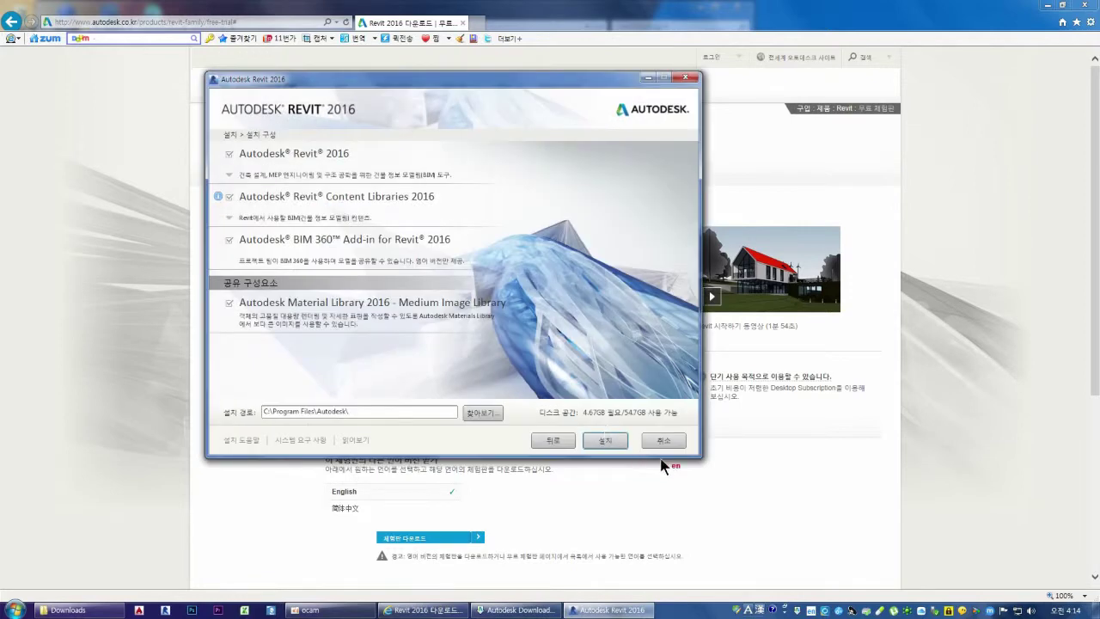
Install the four configured components to C:\Program Files\Autodesk\
left_click(608, 443)
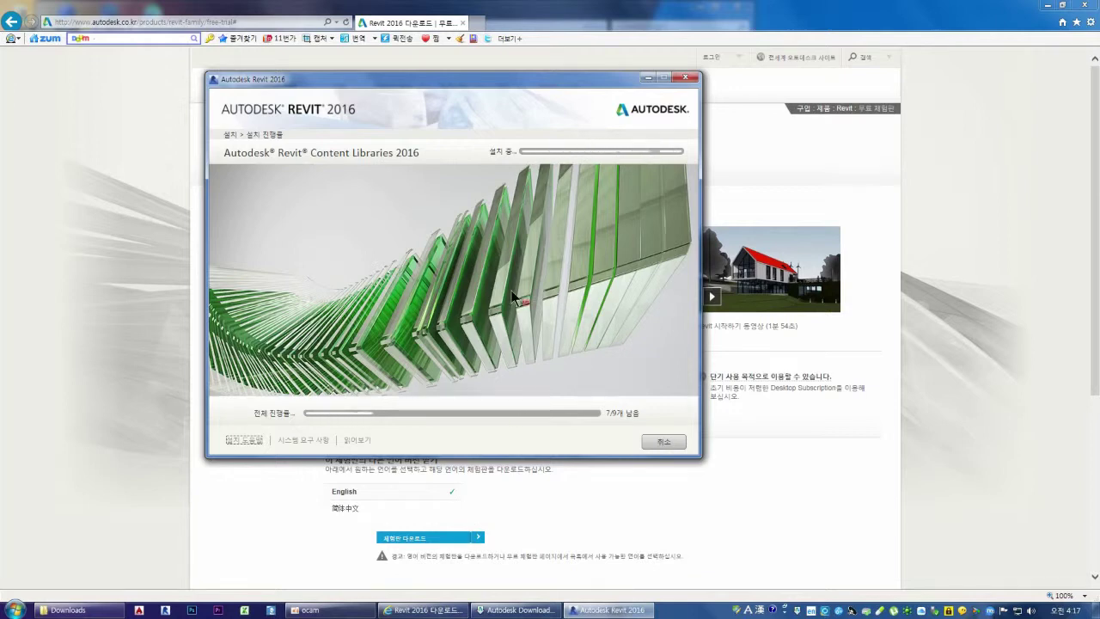
Move the installer down-right and follow the trial page's download-manager link
left_click_drag(446, 80, 816, 197)
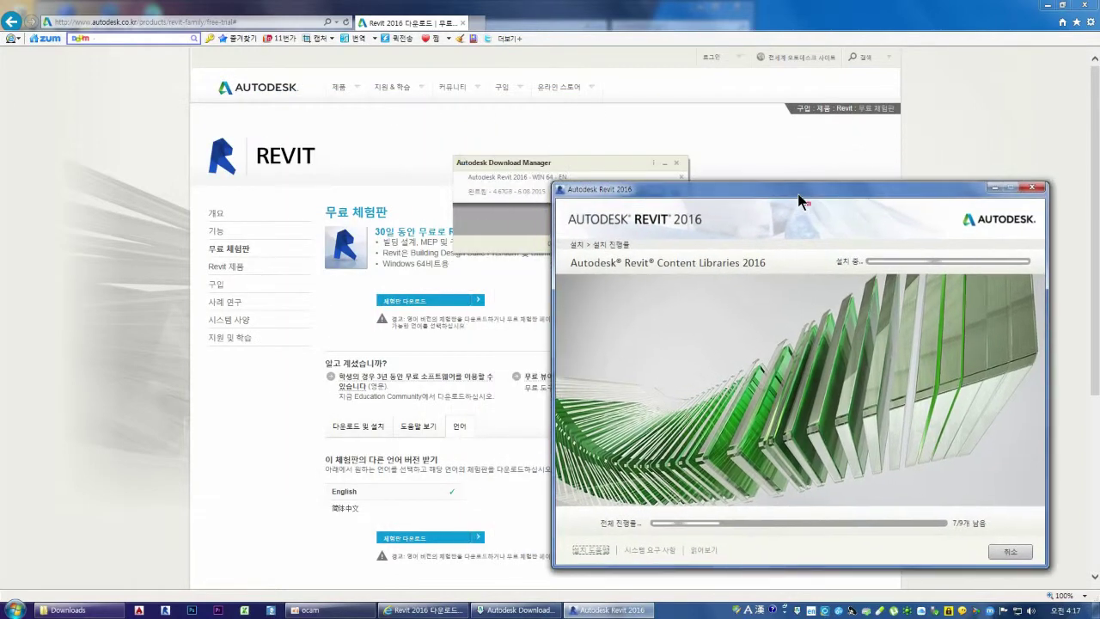
left_click(244, 406)
scroll(355, 379, "down", 2)
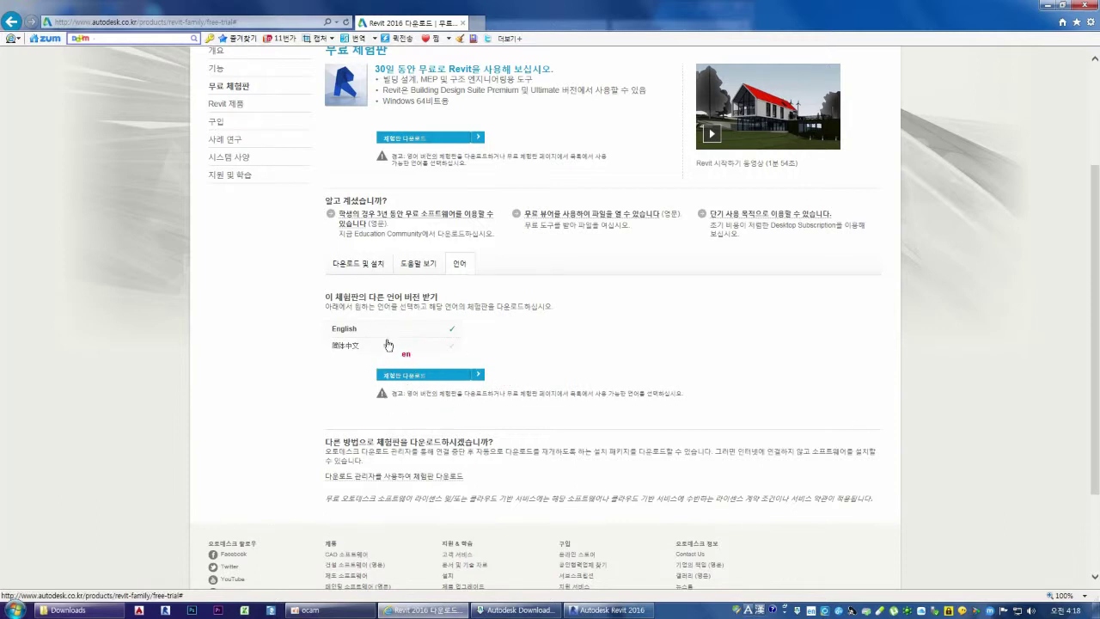
left_click(454, 480)
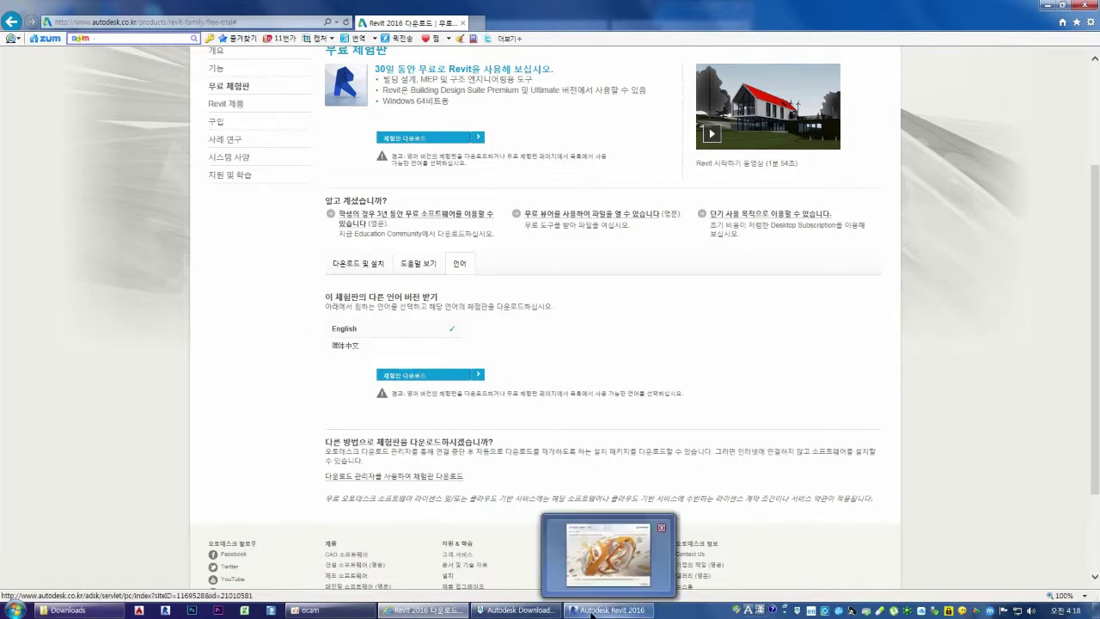
Switch between the Revit 2016 installer and Download Manager windows from the taskbar
left_click(590, 612)
left_click(538, 612)
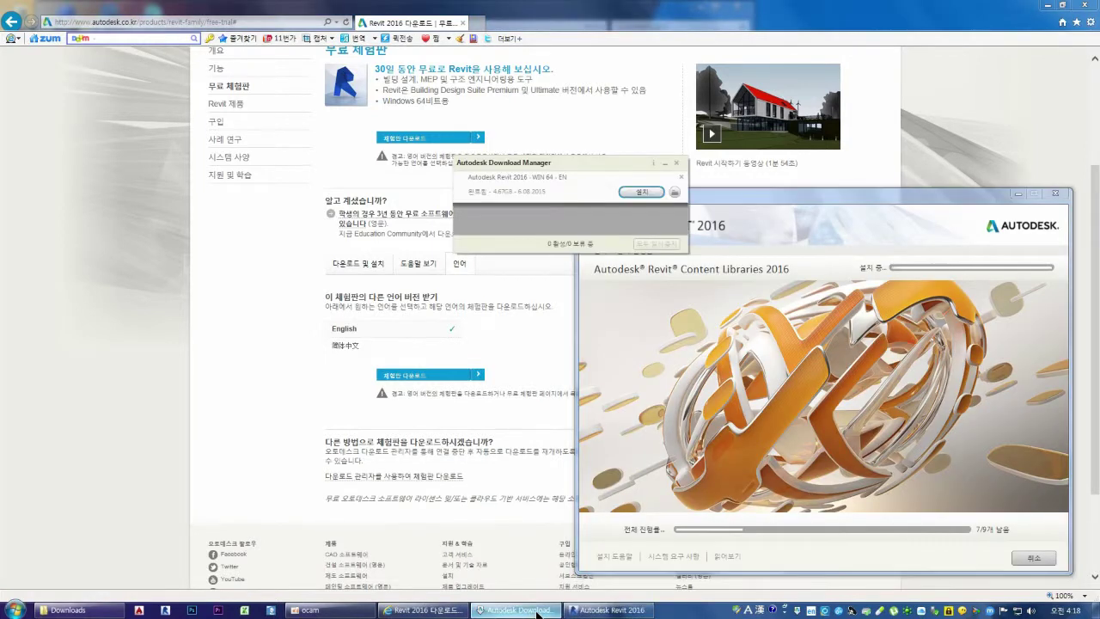
left_click(595, 611)
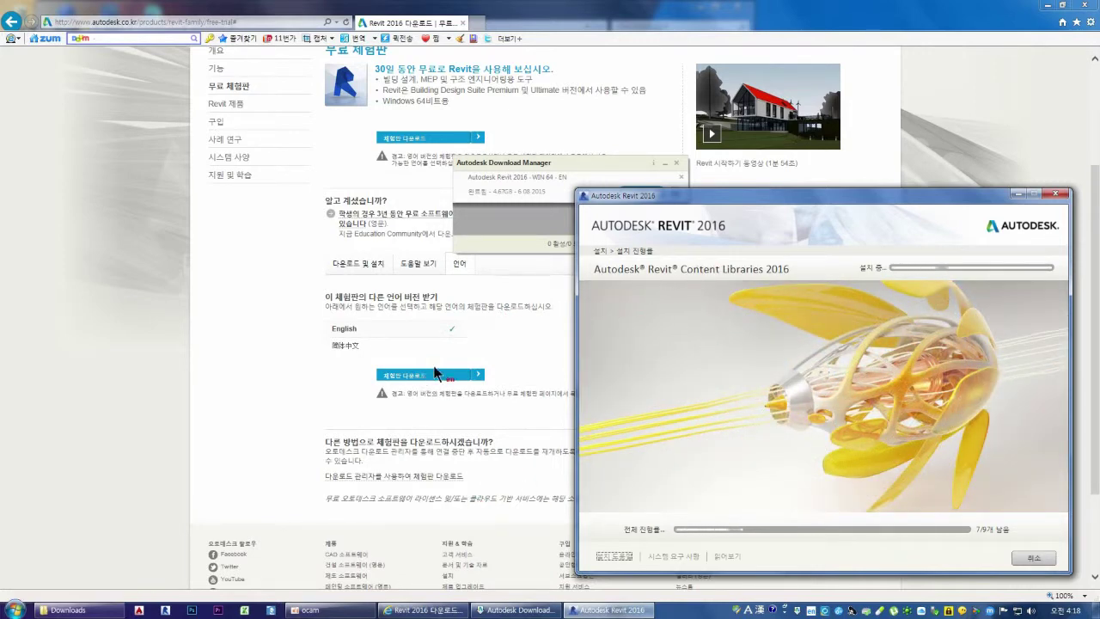
Minimize the Downloads folder and the browser to reveal the desktop
left_click(100, 611)
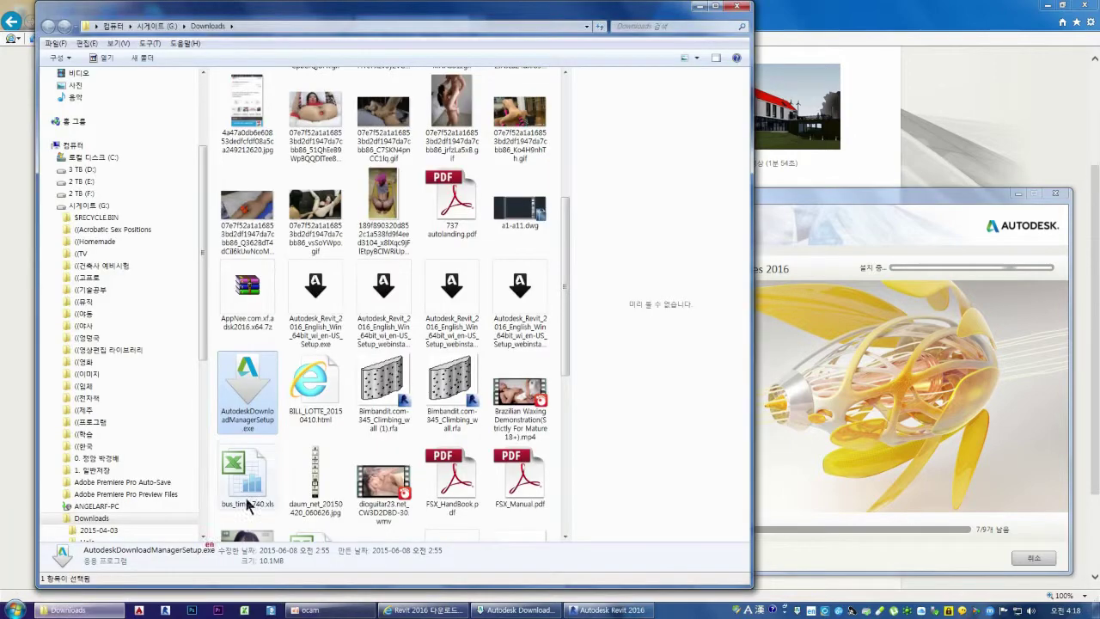
left_click(695, 7)
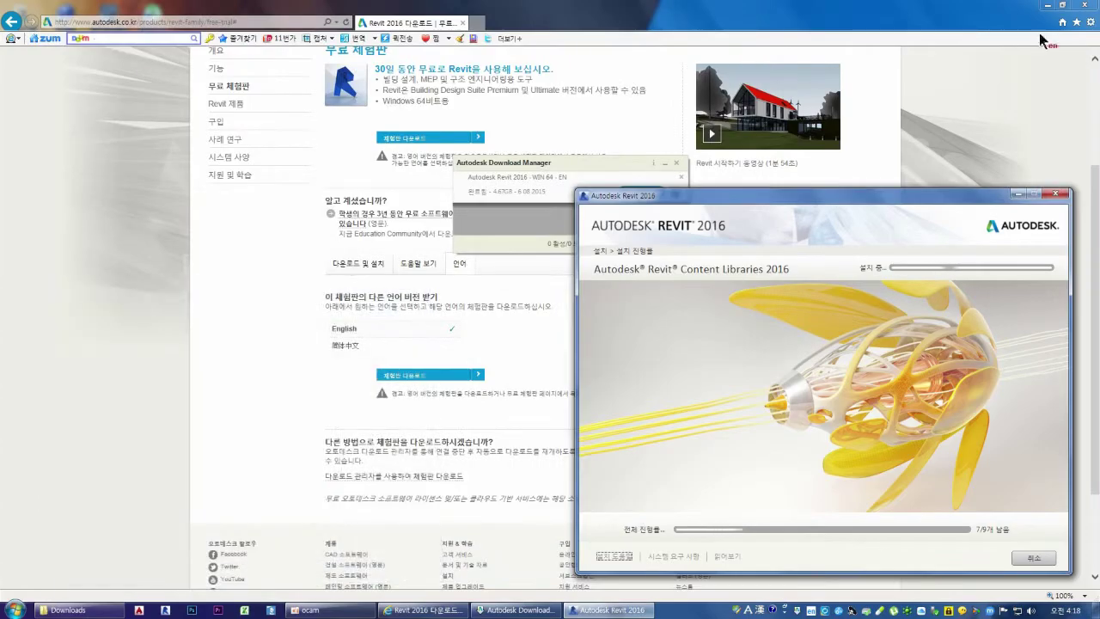
left_click(1047, 5)
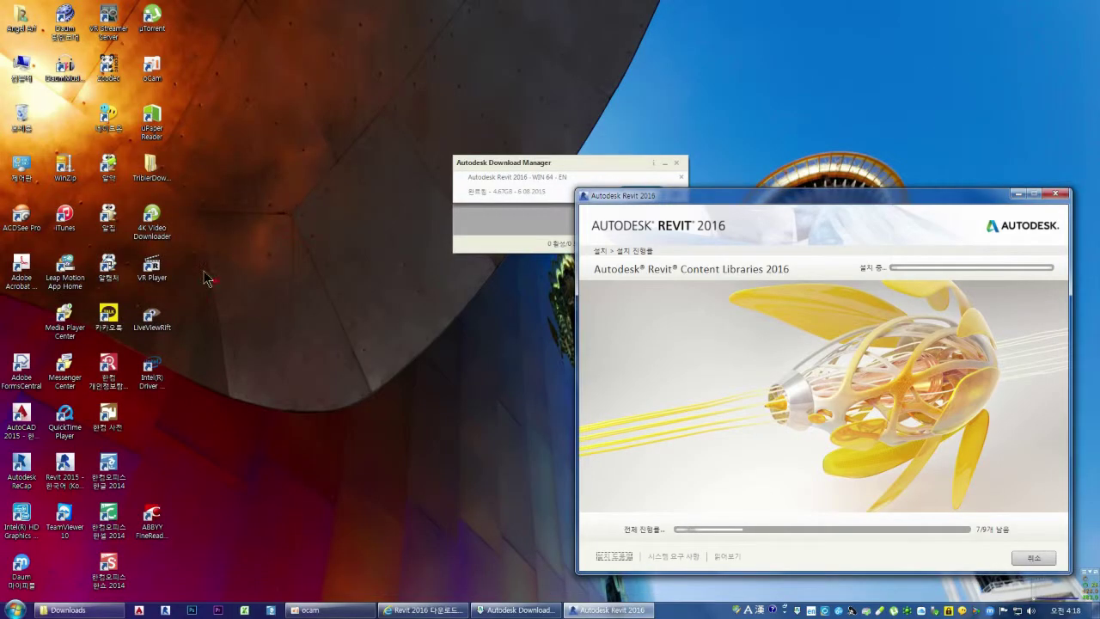
left_click(217, 297)
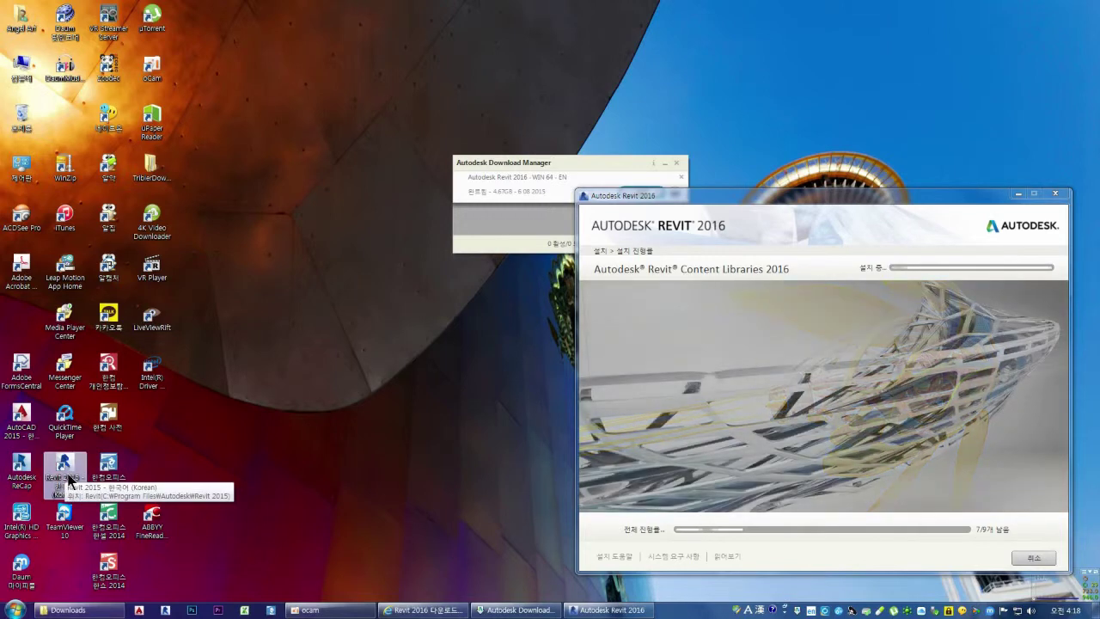
Inspect the Revit 2015 shortcut's Target path in Properties, then launch Revit 2015
right_click(66, 464)
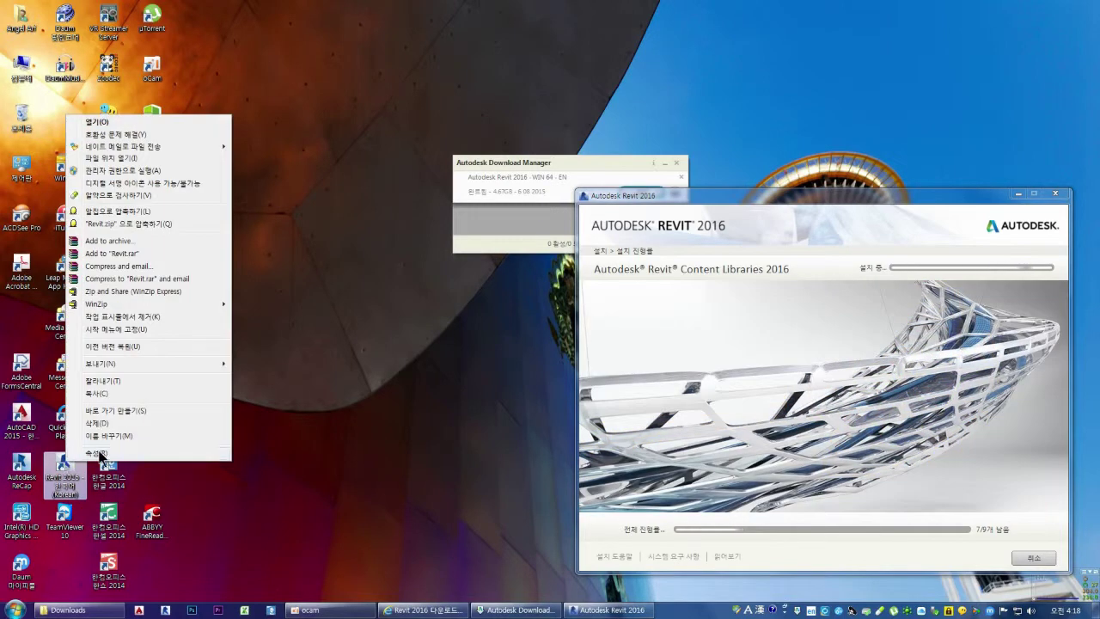
left_click(95, 453)
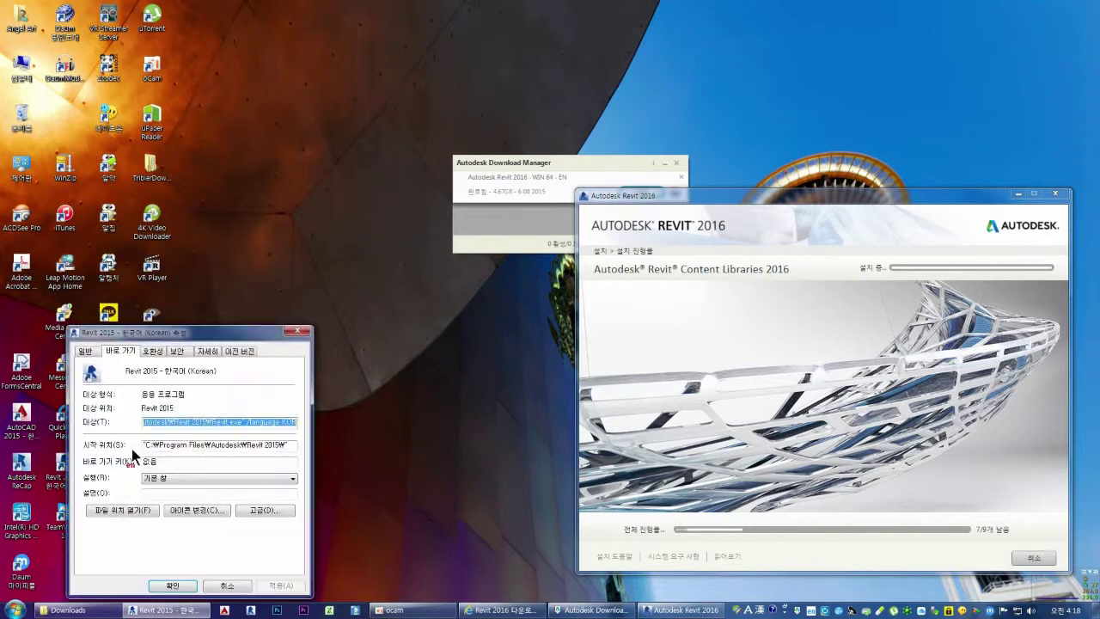
left_click(181, 422)
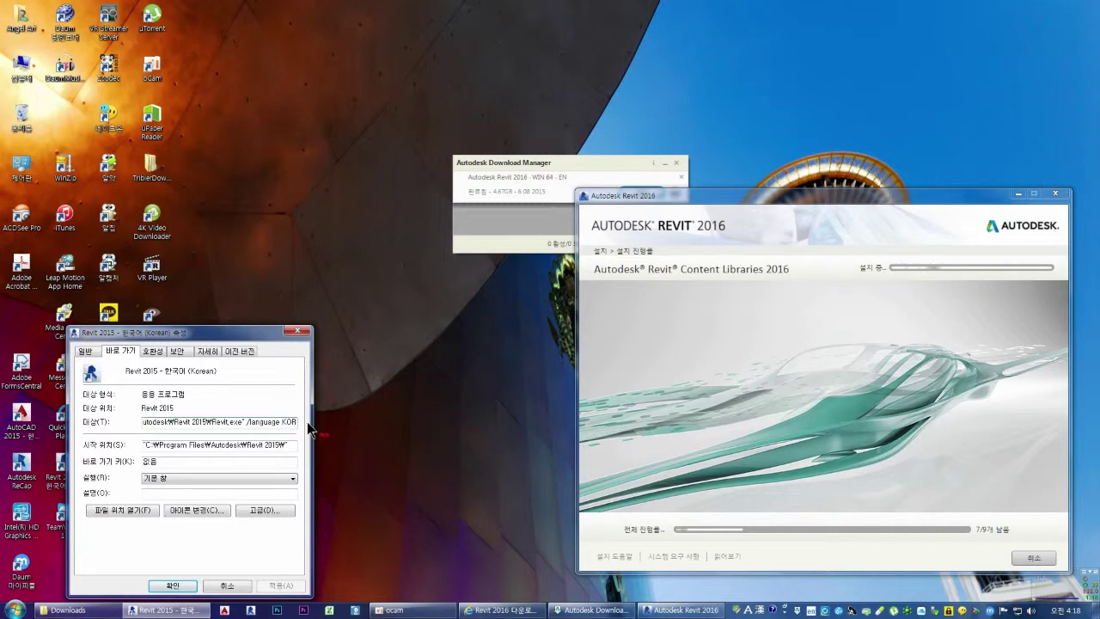
left_click(228, 586)
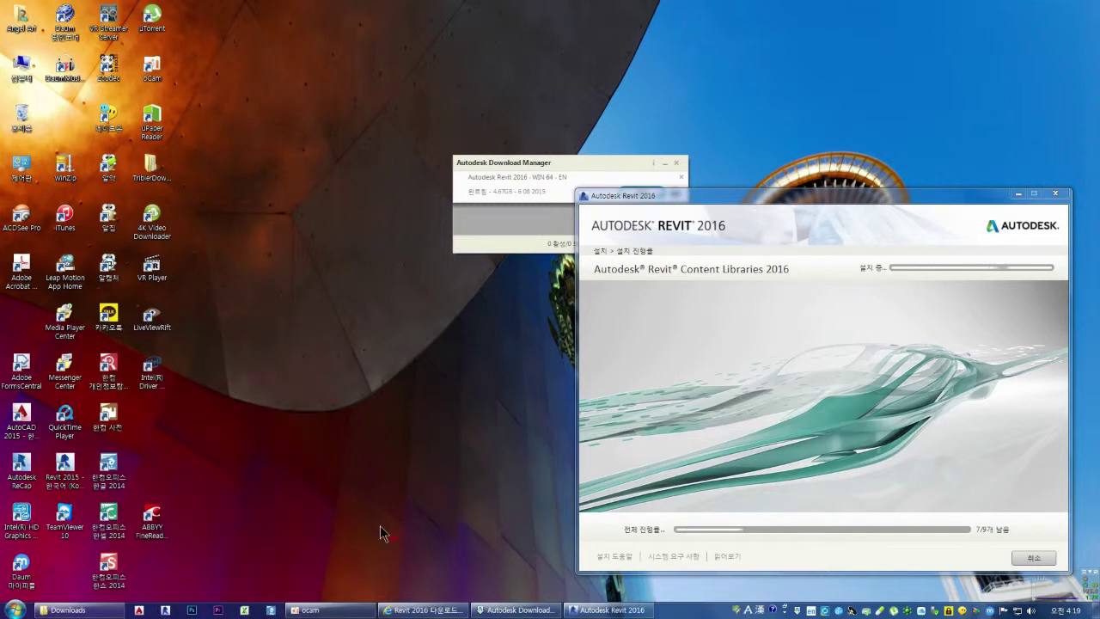
left_click(165, 610)
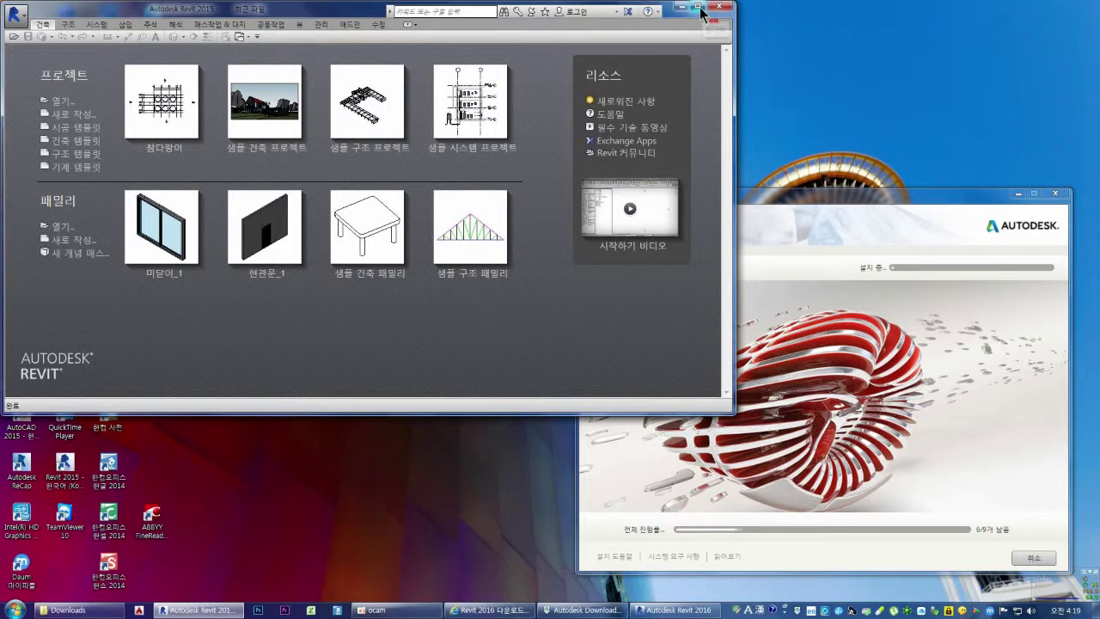
Maximize Revit 2015, create a new Architectural Template project, and show the View ribbon
left_click(699, 8)
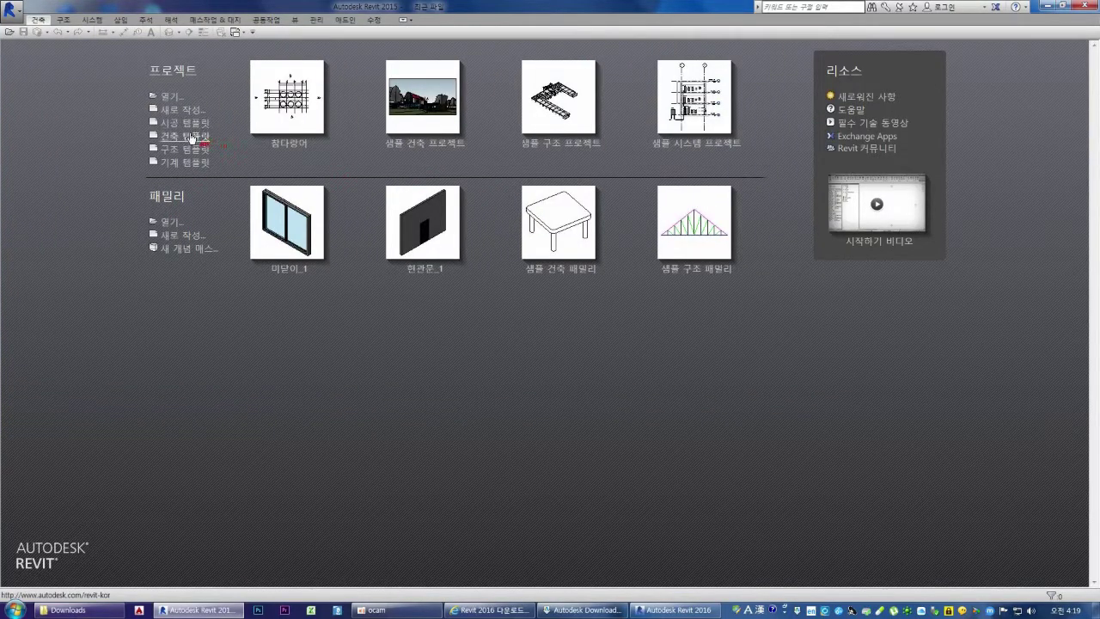
left_click(187, 142)
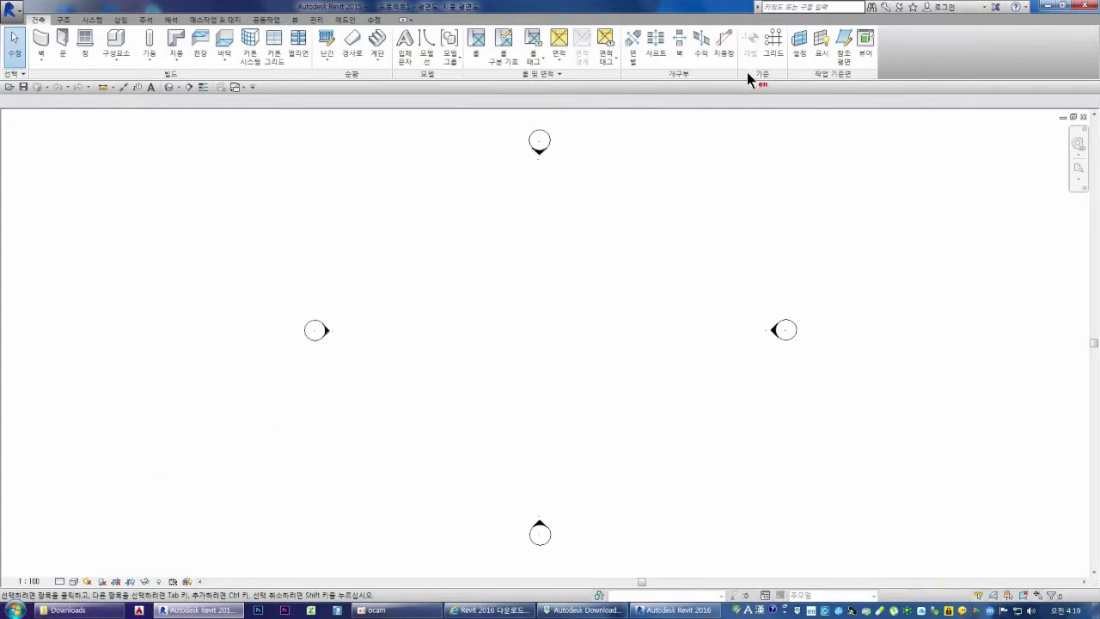
left_click(295, 20)
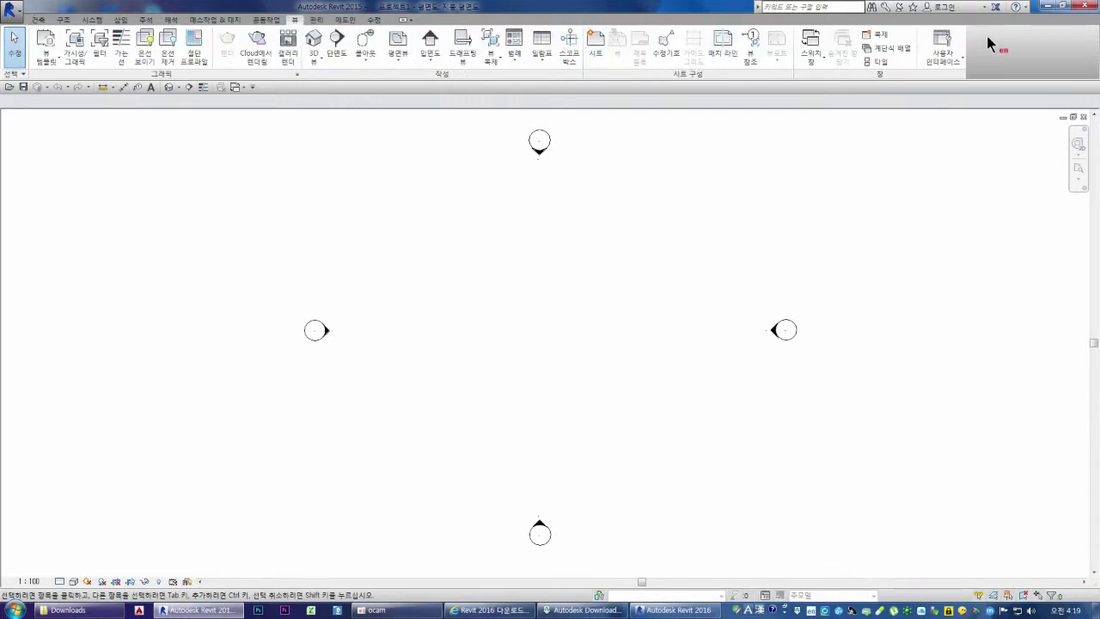
Turn on the Properties palette and Project Browser under User Interface, then restore the window down
left_click(952, 66)
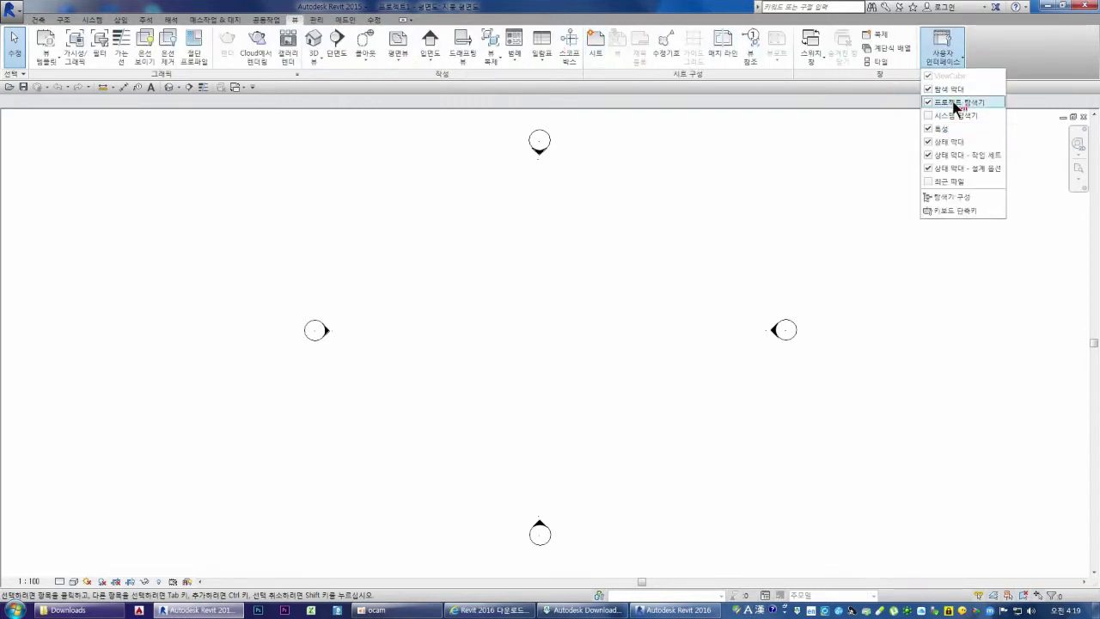
left_click(929, 129)
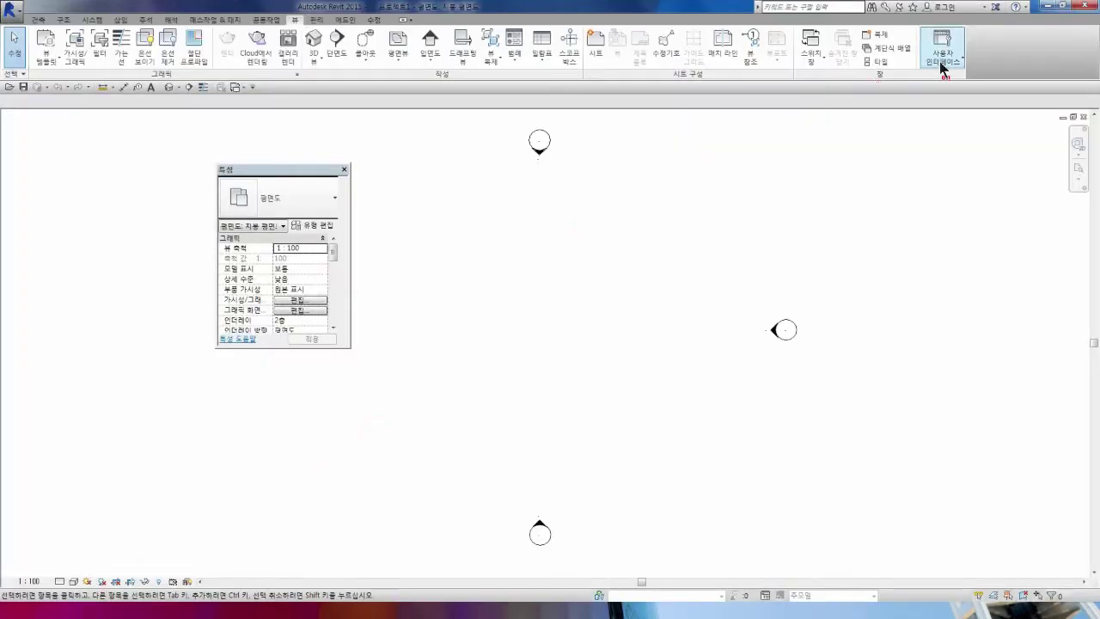
left_click(942, 54)
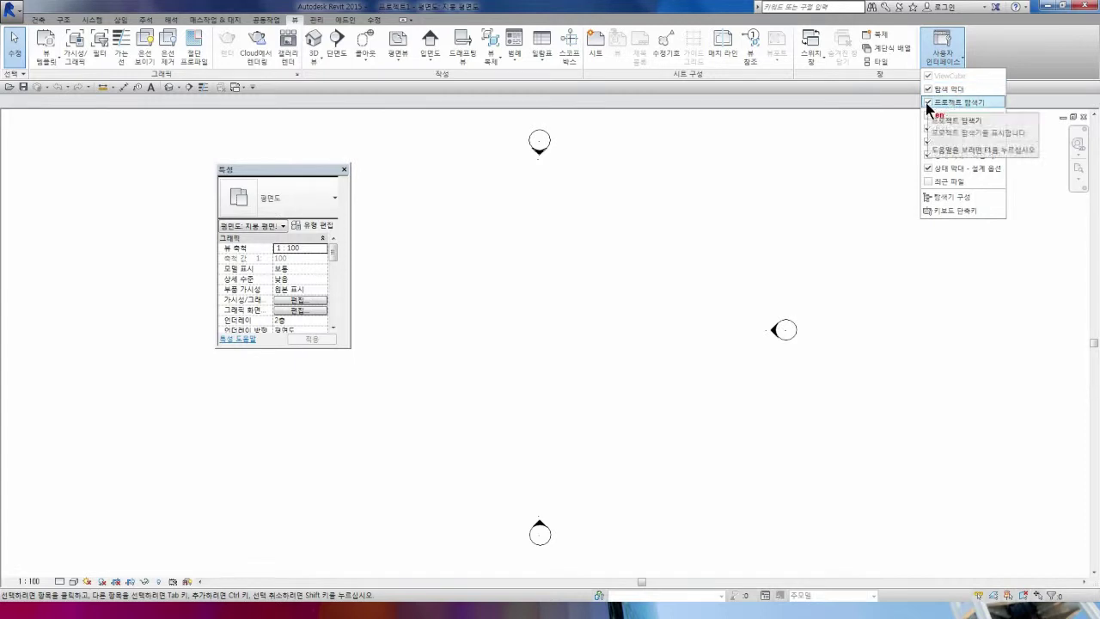
left_click(928, 104)
left_click(942, 59)
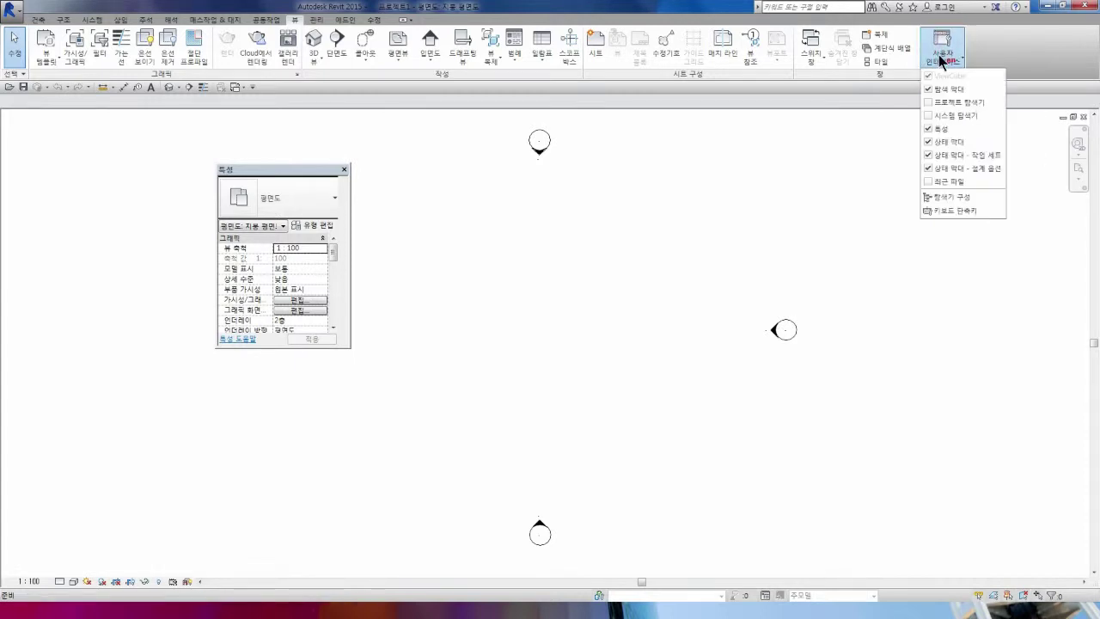
left_click(936, 103)
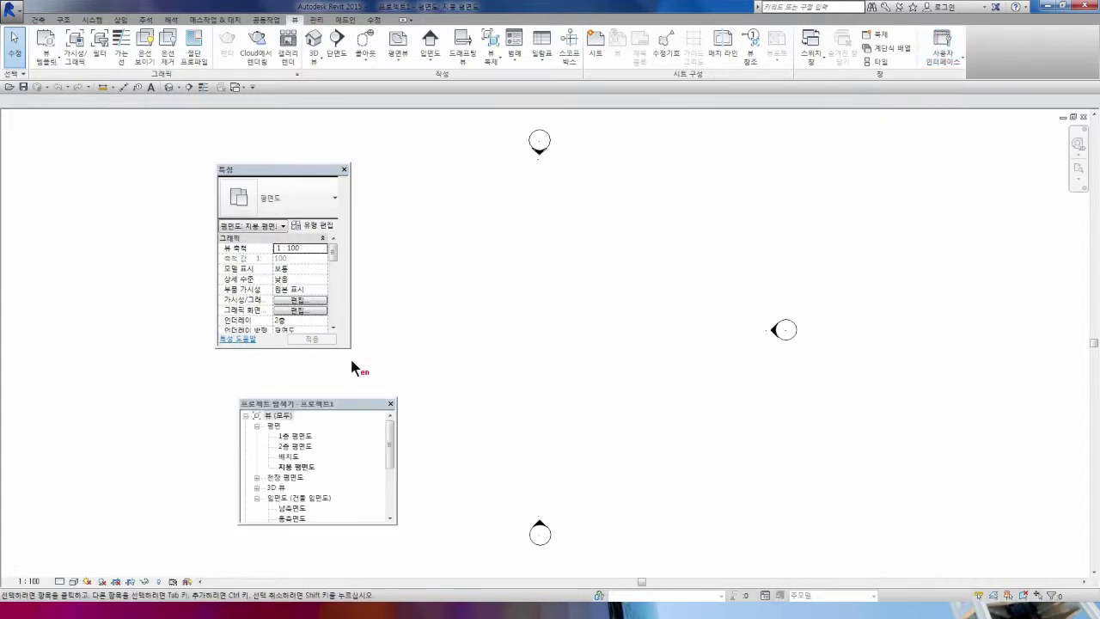
left_click(1067, 7)
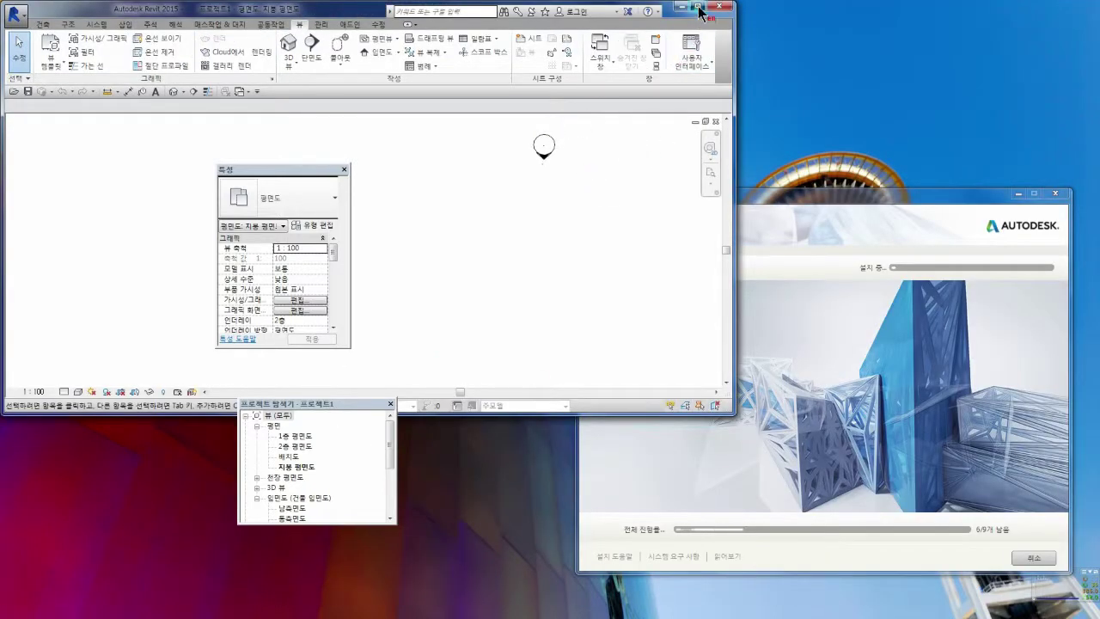
Maximize Revit 2015 and drag the Properties palette toward the left
left_click(703, 6)
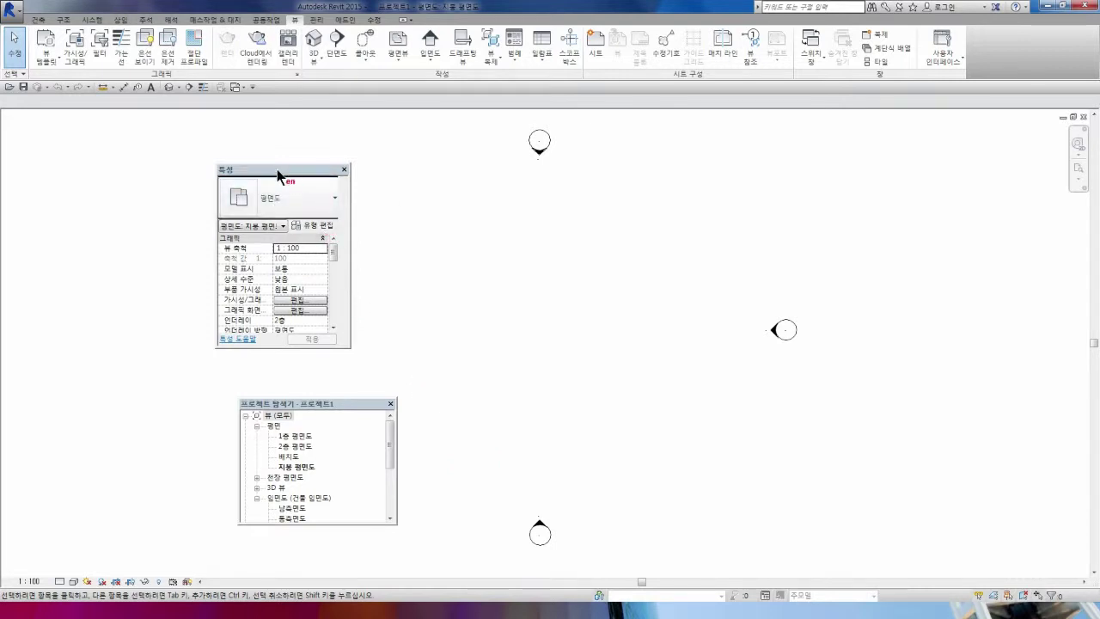
left_click_drag(246, 172, 219, 172)
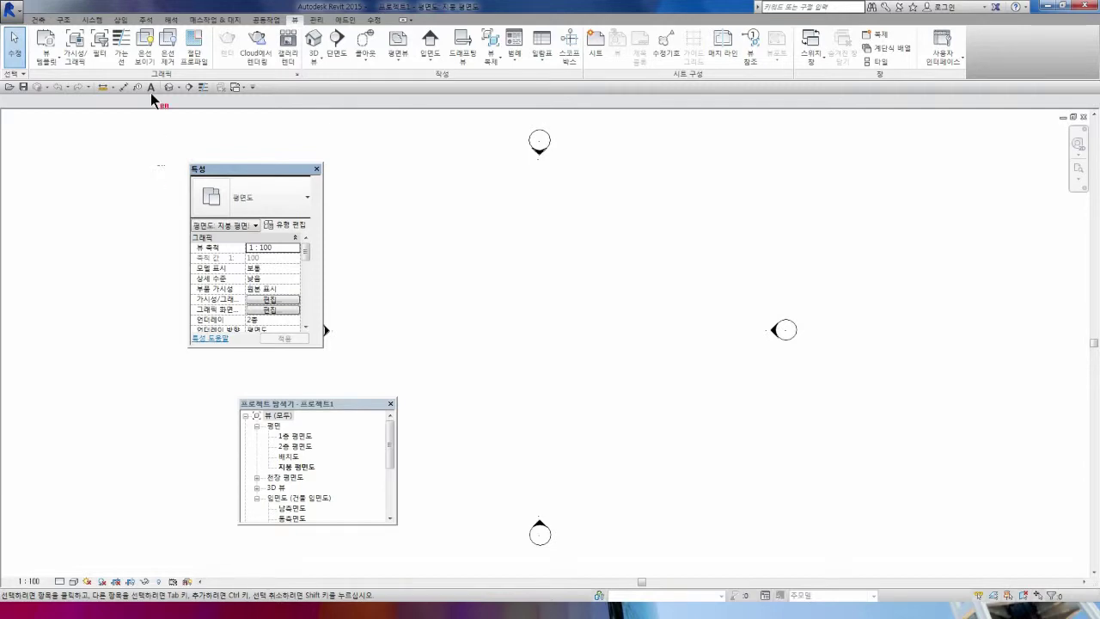
left_click_drag(193, 169, 130, 173)
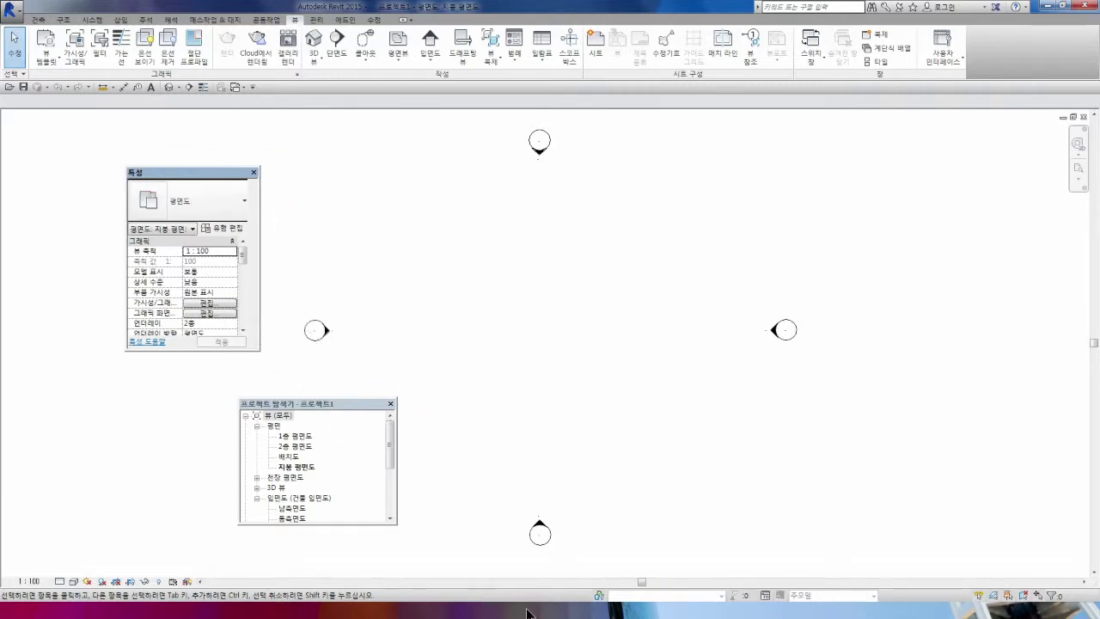
Dock the Properties palette full-height along the window's left edge
left_click(1045, 6)
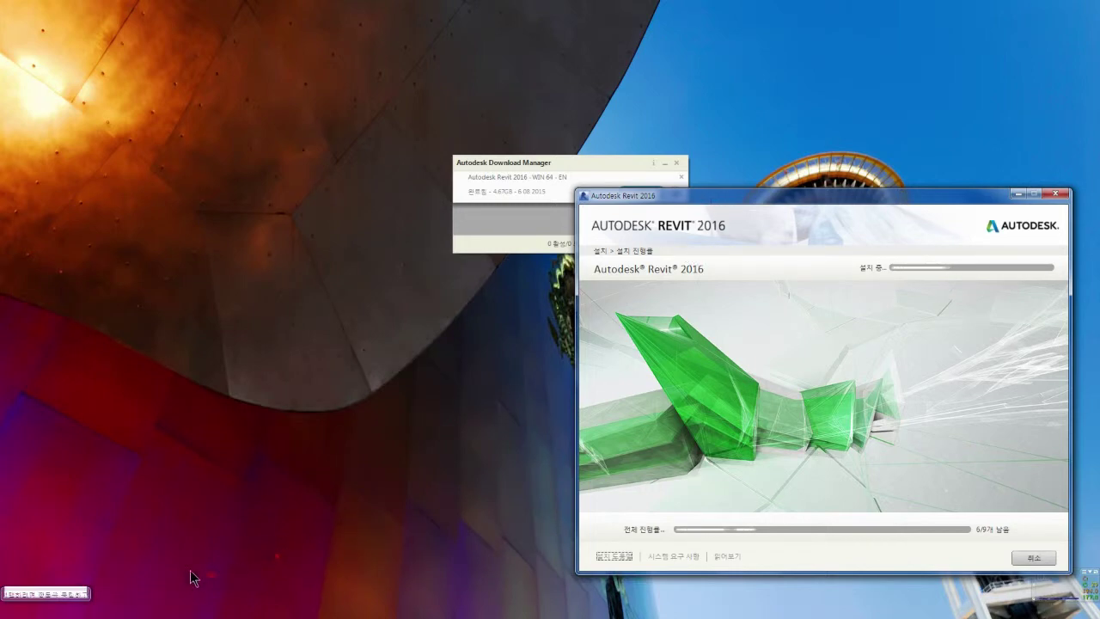
left_click(39, 594)
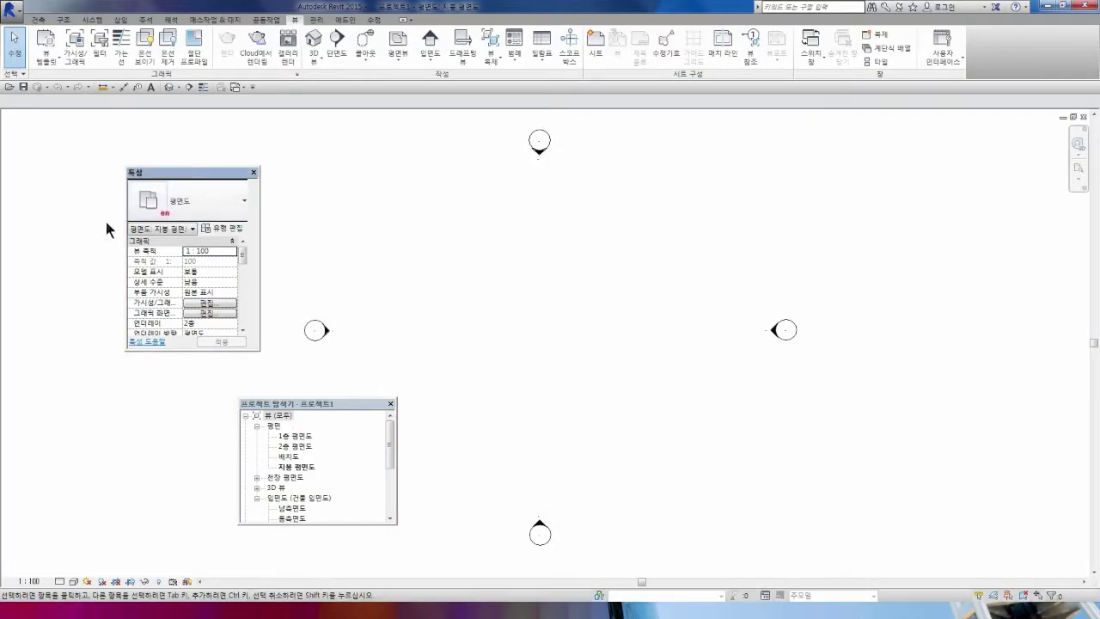
left_click_drag(200, 173, 26, 129)
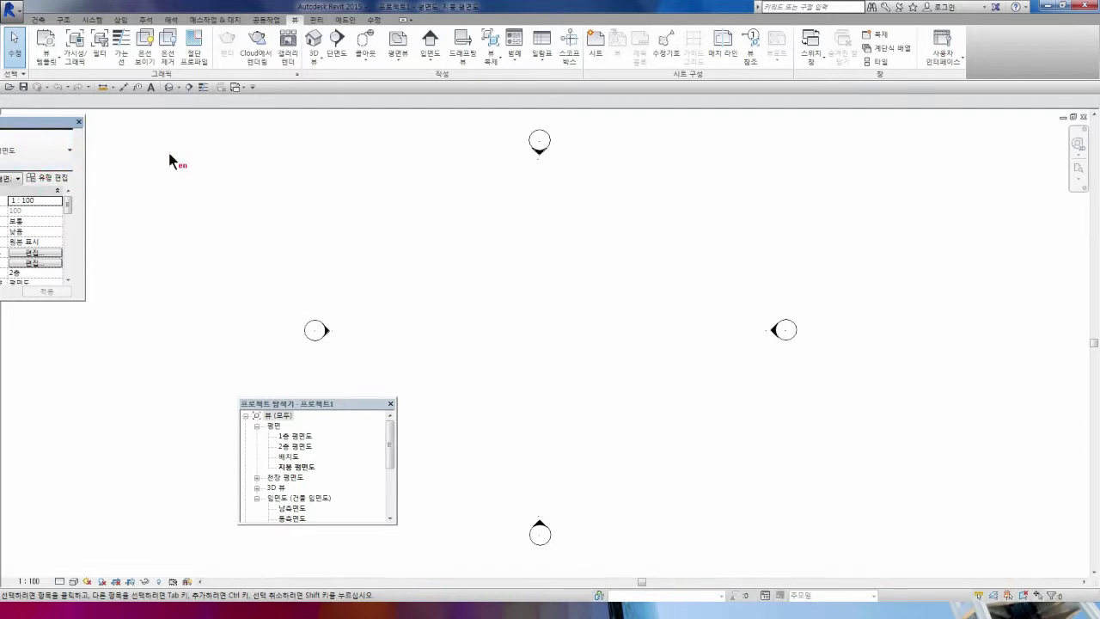
left_click_drag(23, 122, 170, 156)
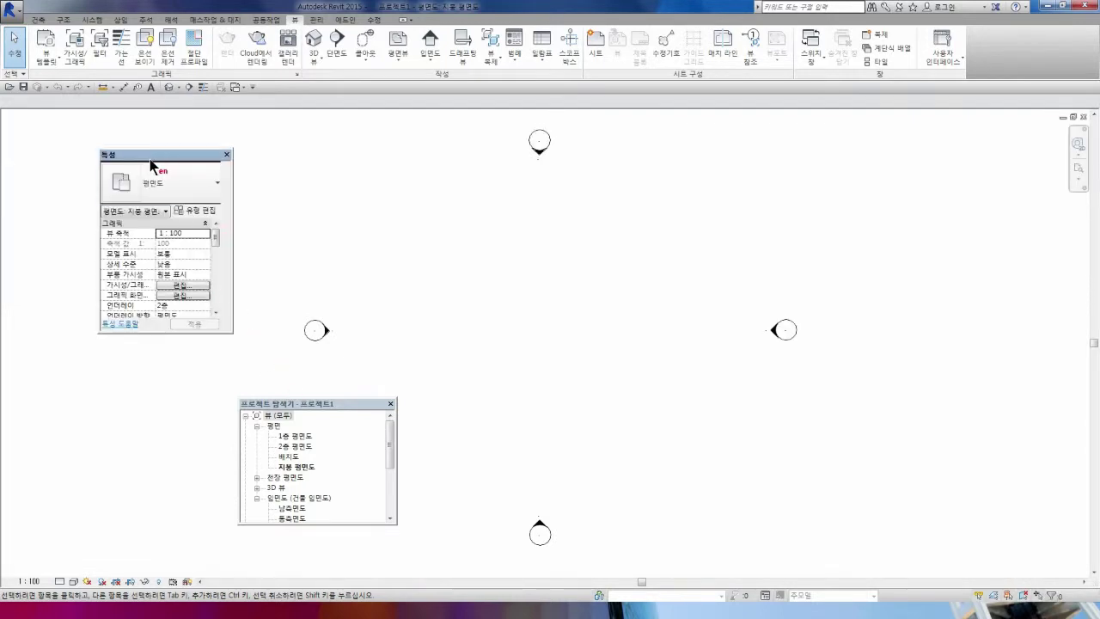
left_click_drag(153, 118, 876, 118)
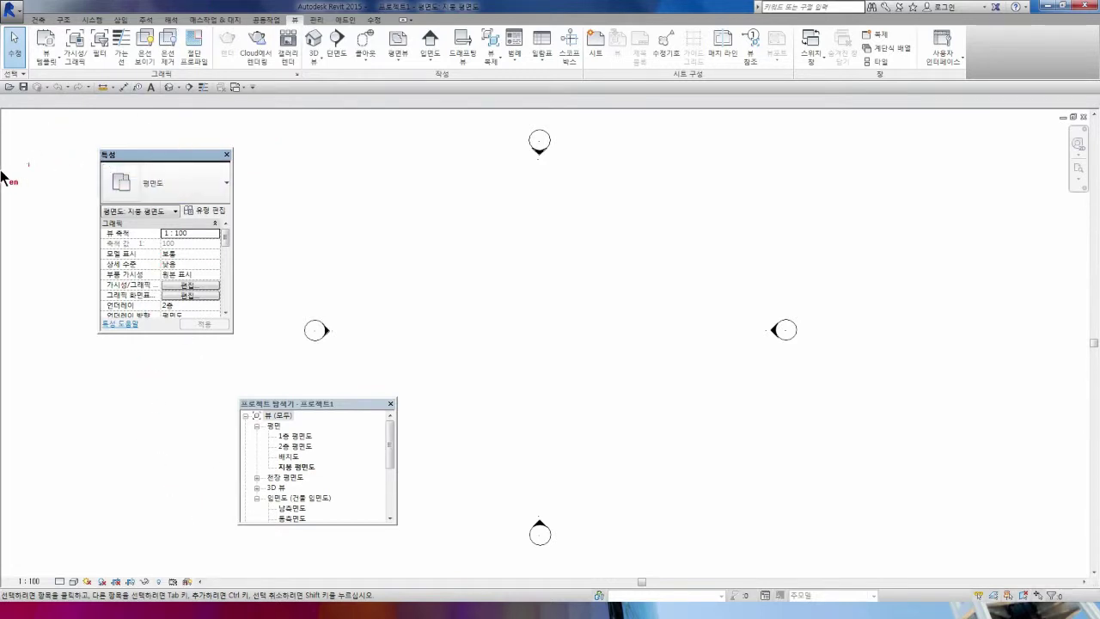
left_click_drag(2, 176, 3, 176)
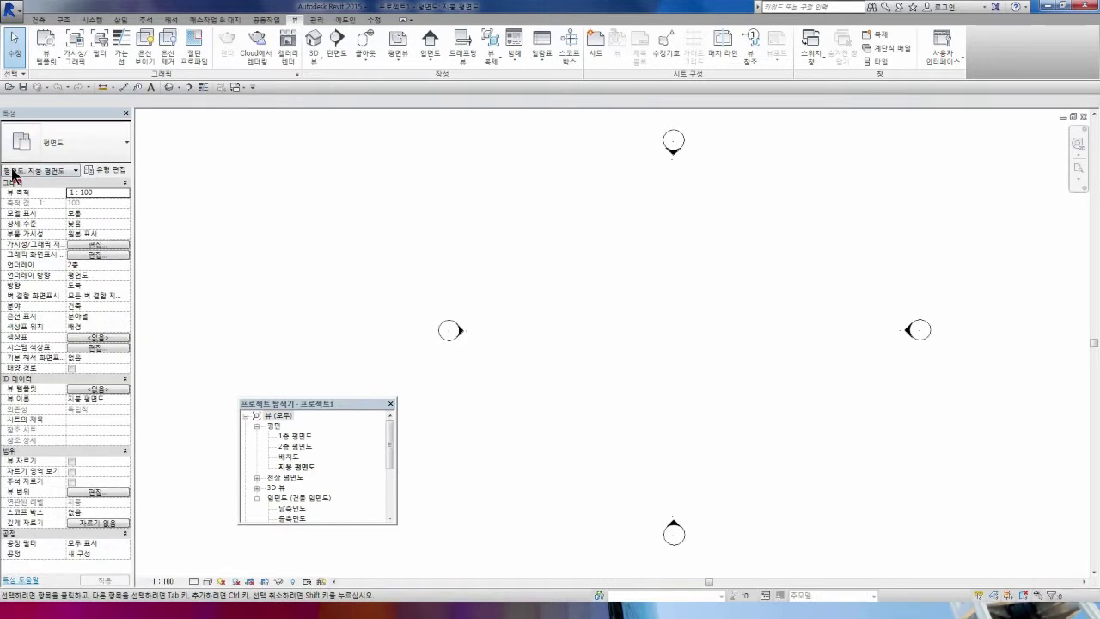
Check the Revit 2016 installation progress, then return to the Revit 2015 project
left_click(328, 409)
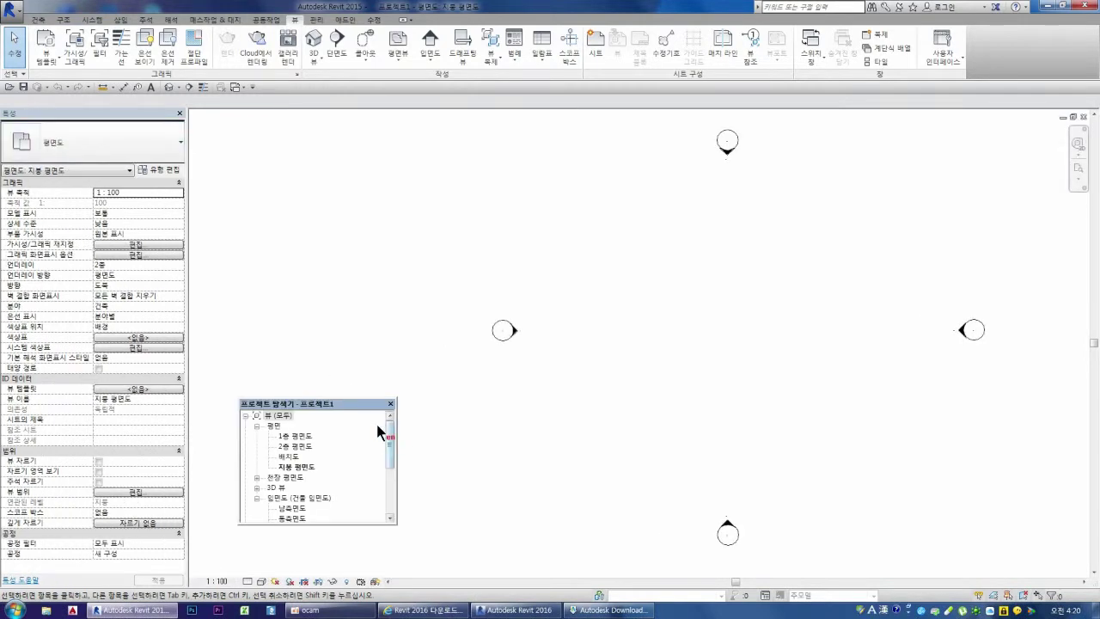
left_click(651, 611)
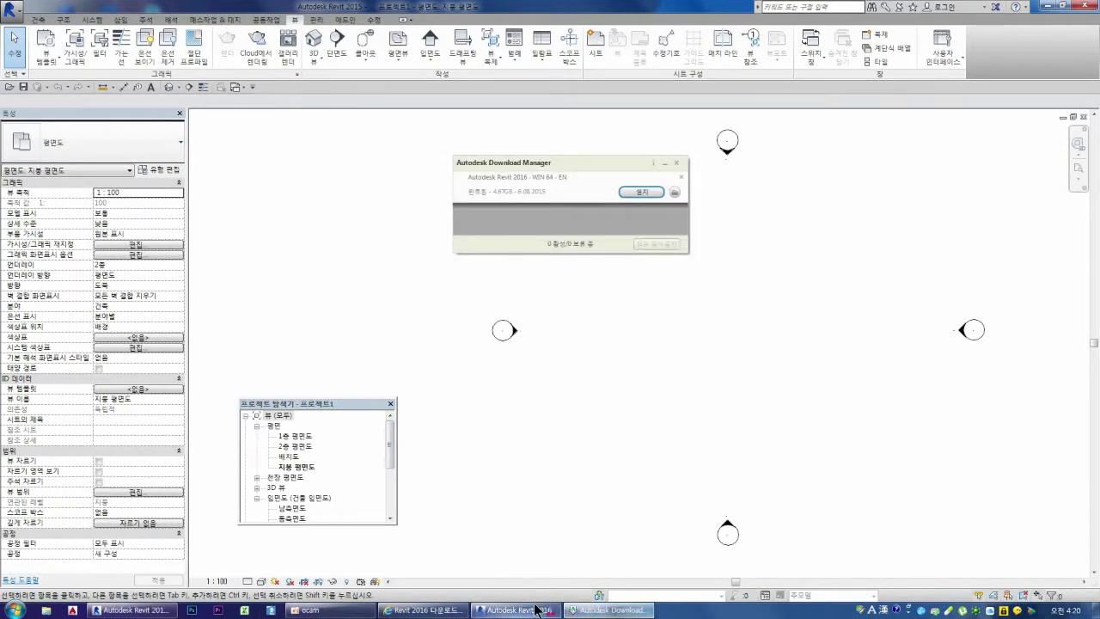
left_click(533, 612)
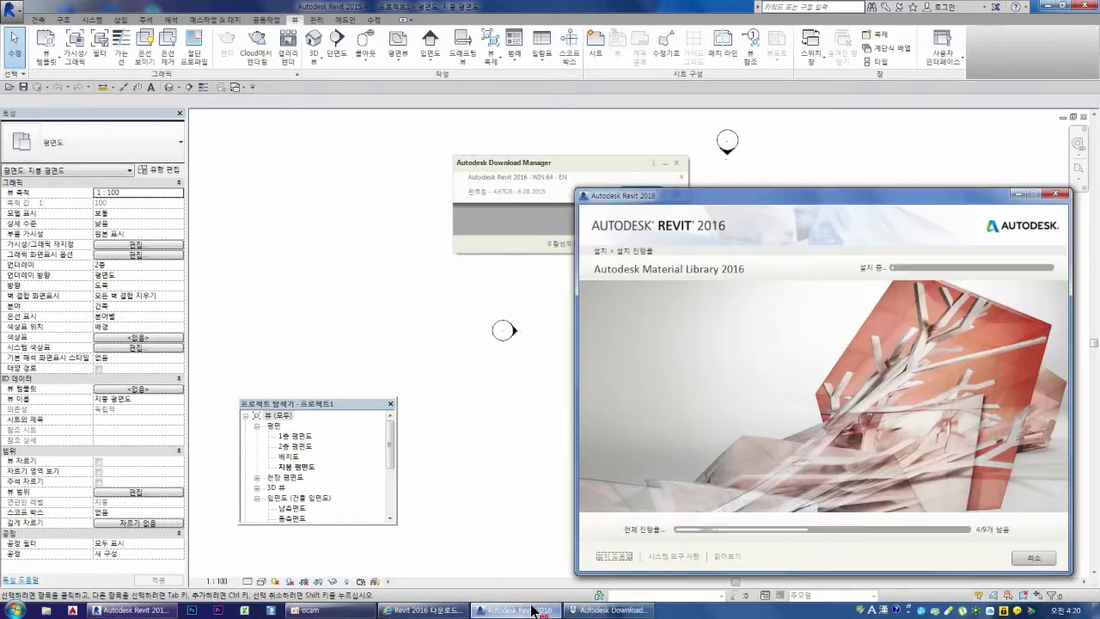
left_click(640, 609)
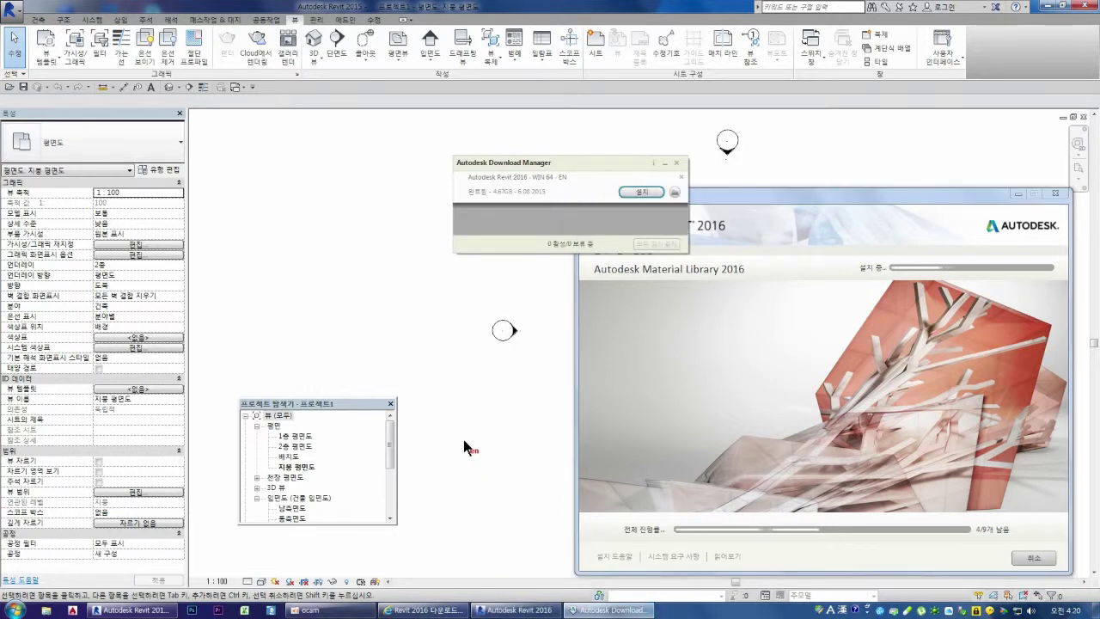
left_click(464, 439)
Dock the Project Browser and Properties palette stacked in one panel on the left
left_click(340, 404)
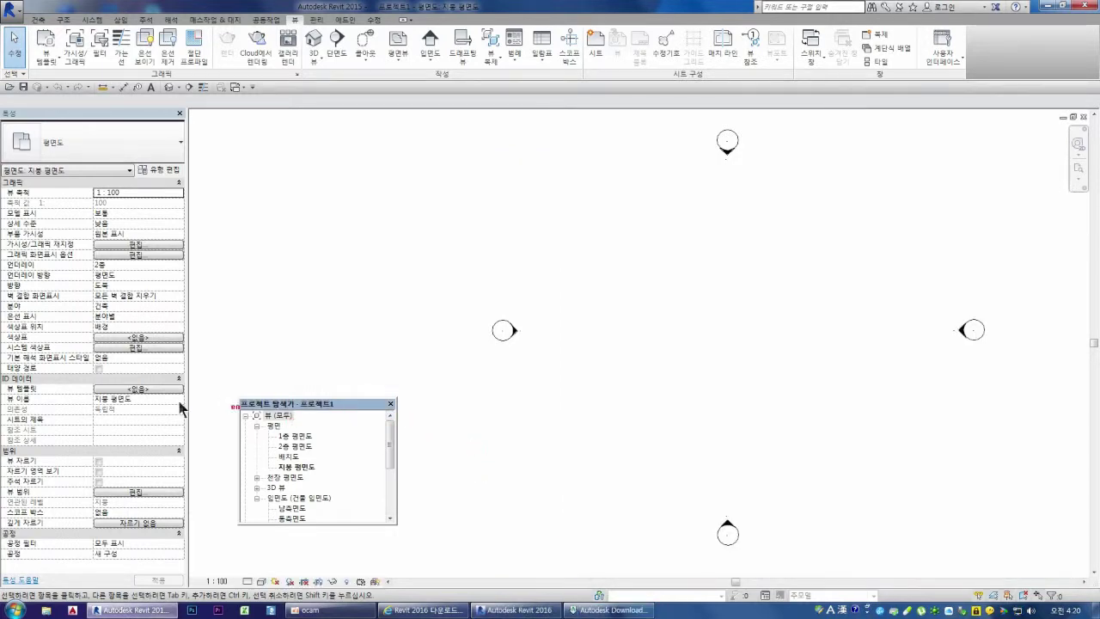
left_click_drag(84, 604, 86, 605)
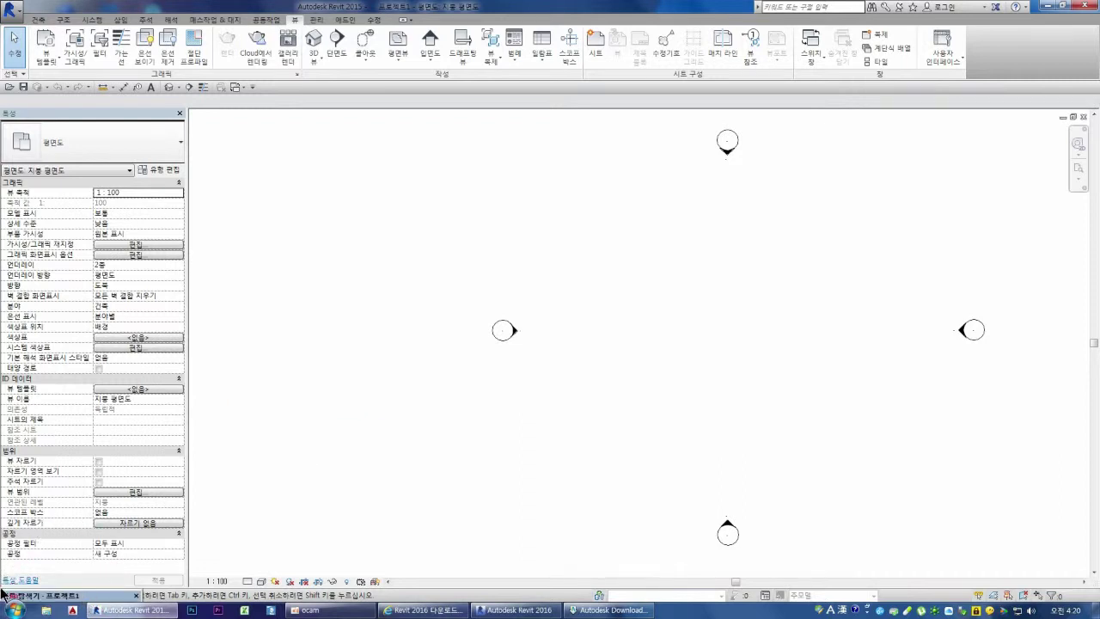
mouse_move(49, 593)
left_mouse_down()
mouse_move(74, 580)
mouse_move(165, 418)
left_mouse_up()
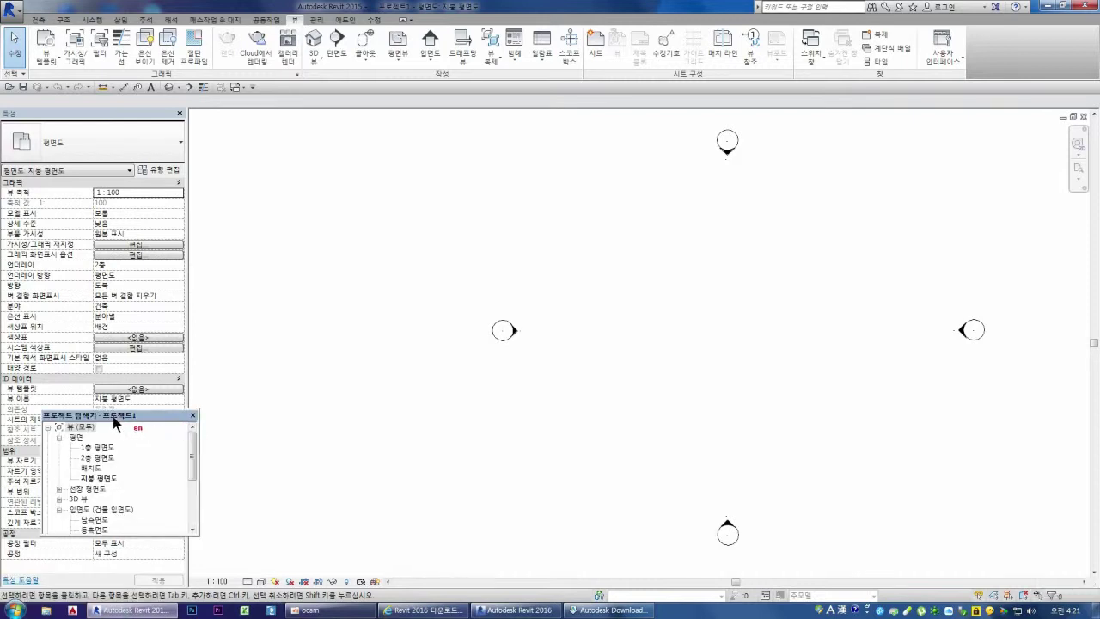
left_click_drag(127, 421, 120, 434)
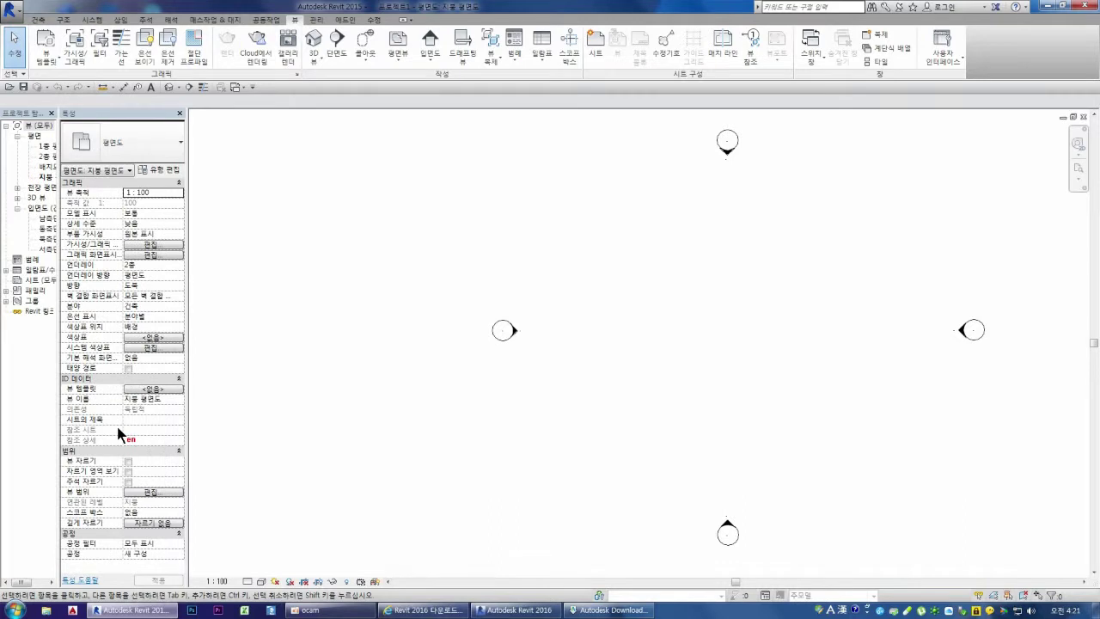
double_click(31, 118)
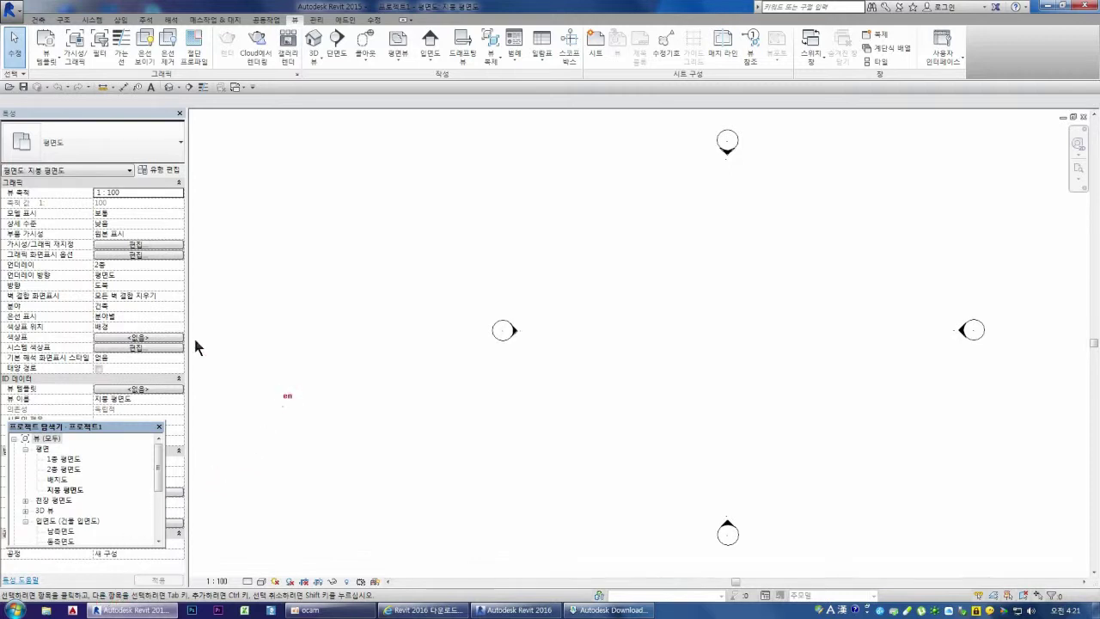
double_click(86, 426)
double_click(94, 115)
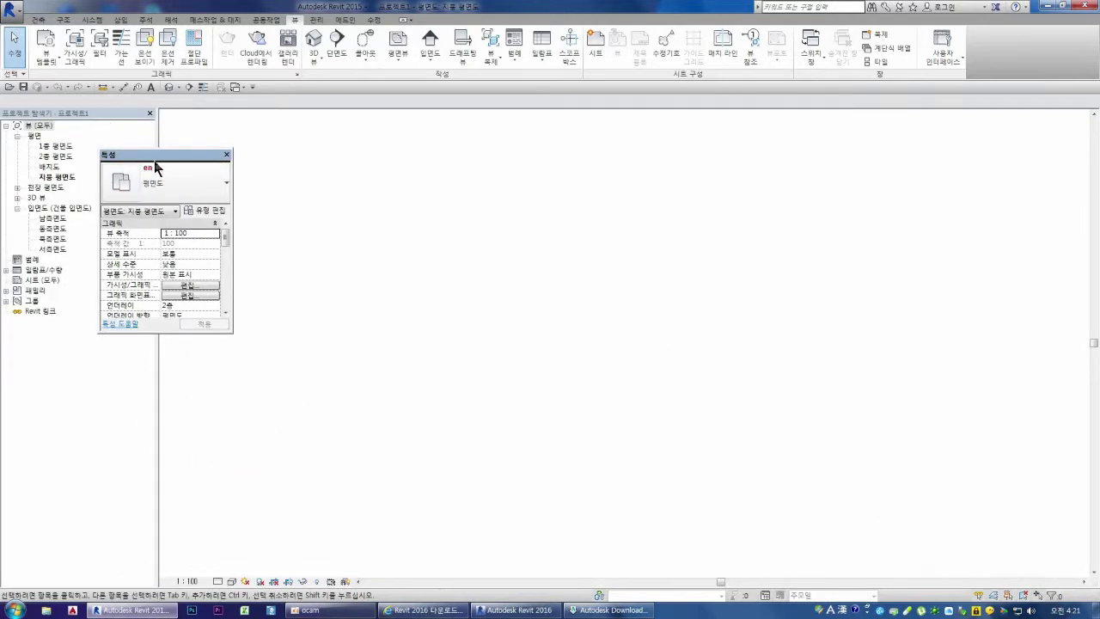
mouse_move(153, 159)
left_mouse_down()
mouse_move(252, 174)
mouse_move(2, 125)
left_mouse_up()
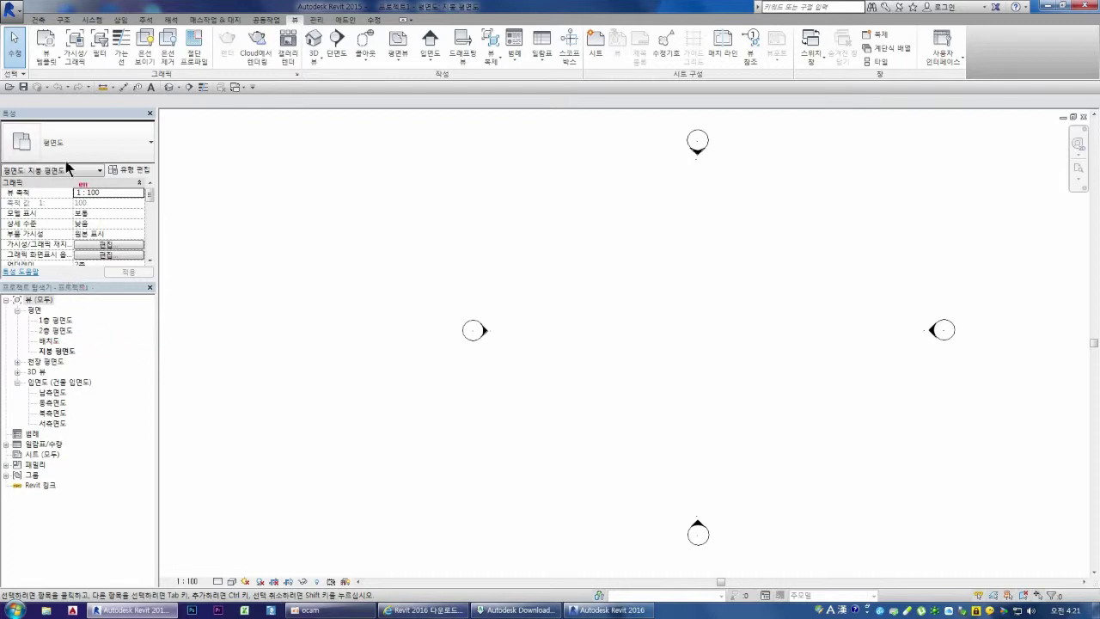
Open Revit 2015's Options dialog on the File Locations settings
left_click(10, 11)
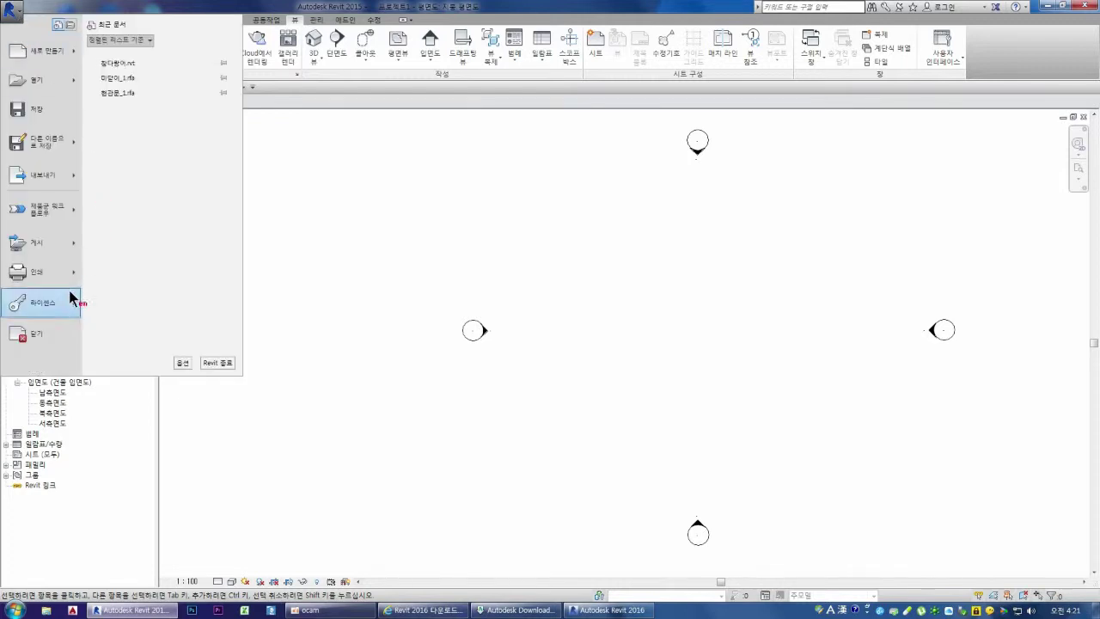
left_click(185, 362)
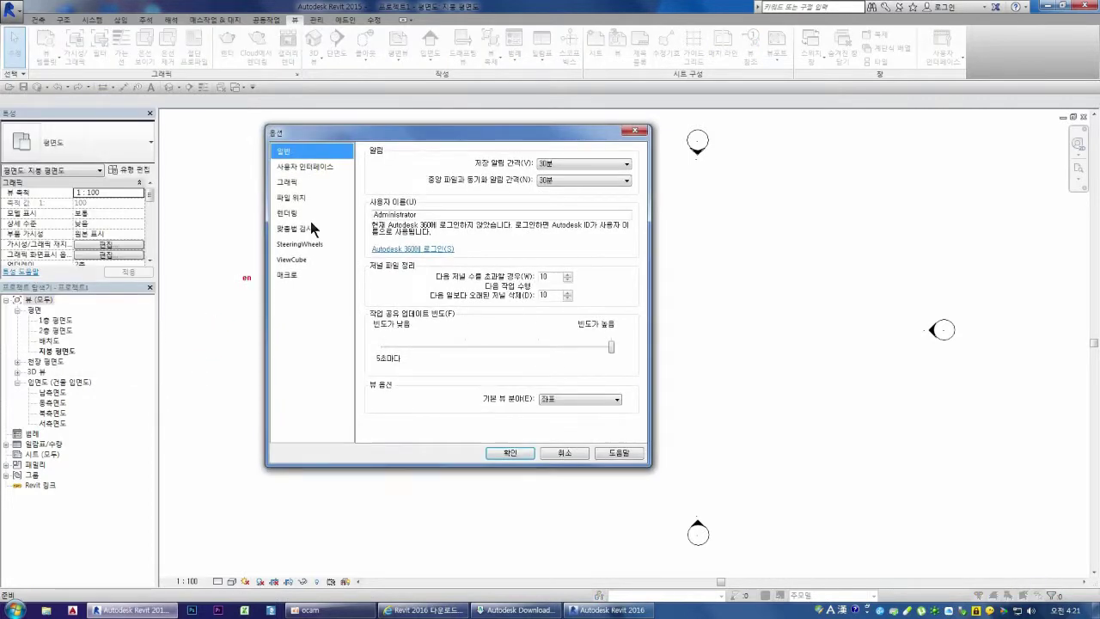
left_click(305, 167)
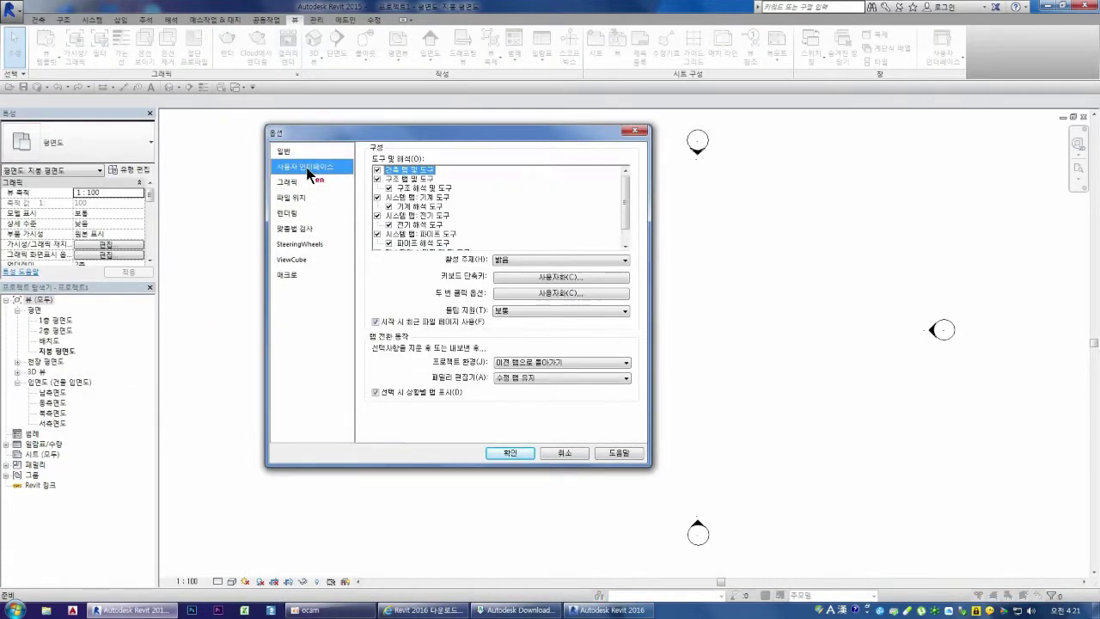
left_click(296, 197)
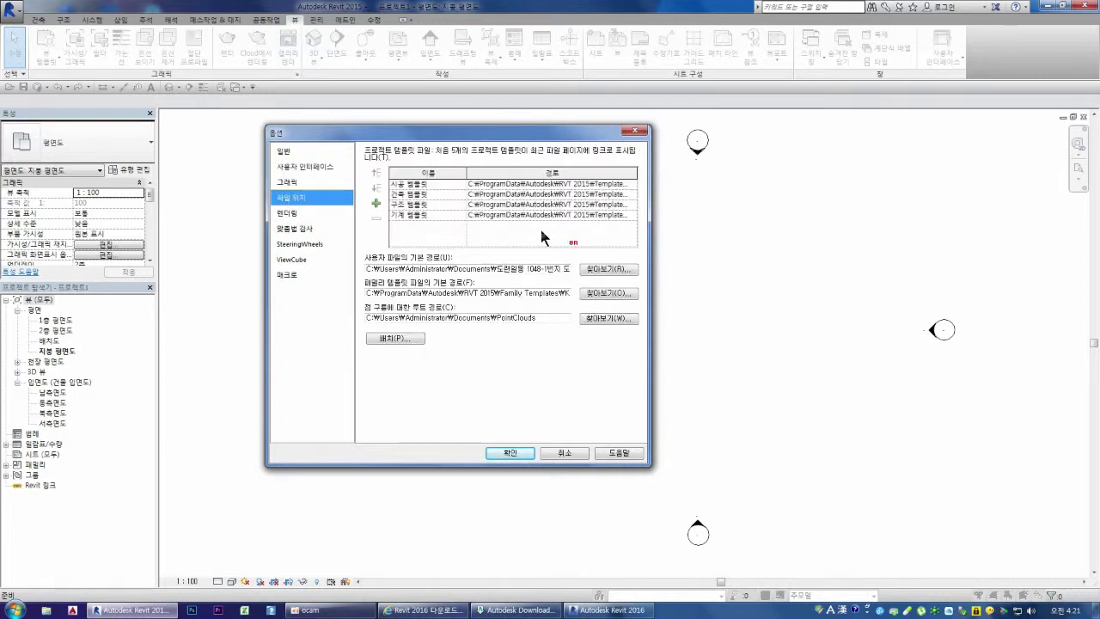
Select and reorder project template entries, browse up to the Templates folder, then cancel the browser
left_click(533, 195)
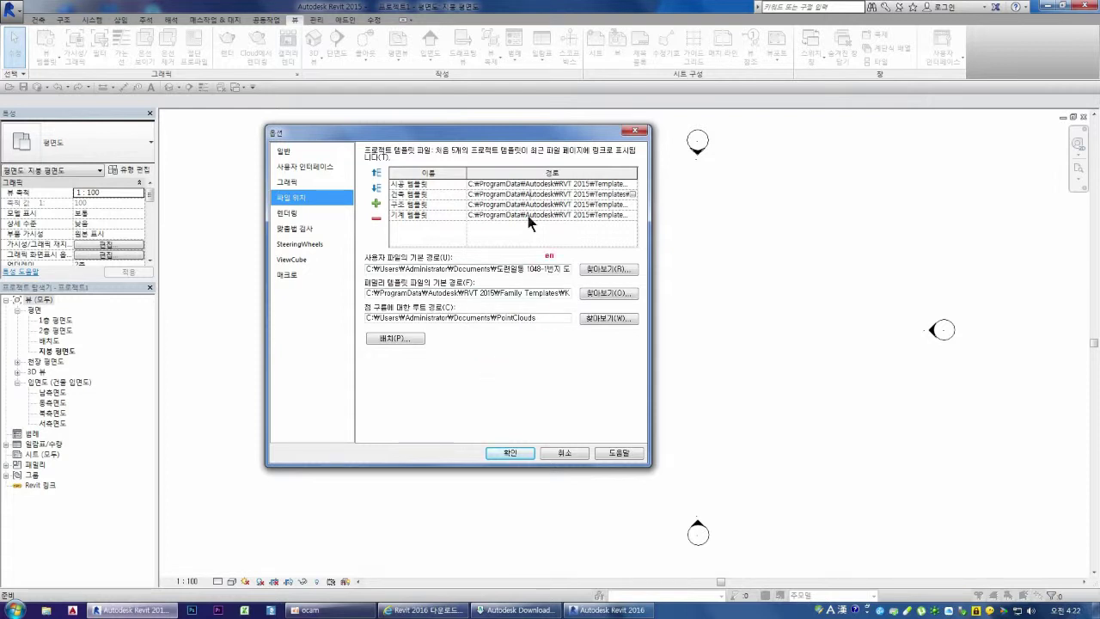
mouse_move(442, 206)
left_mouse_down()
mouse_move(470, 191)
mouse_move(572, 200)
left_mouse_up()
left_click(634, 194)
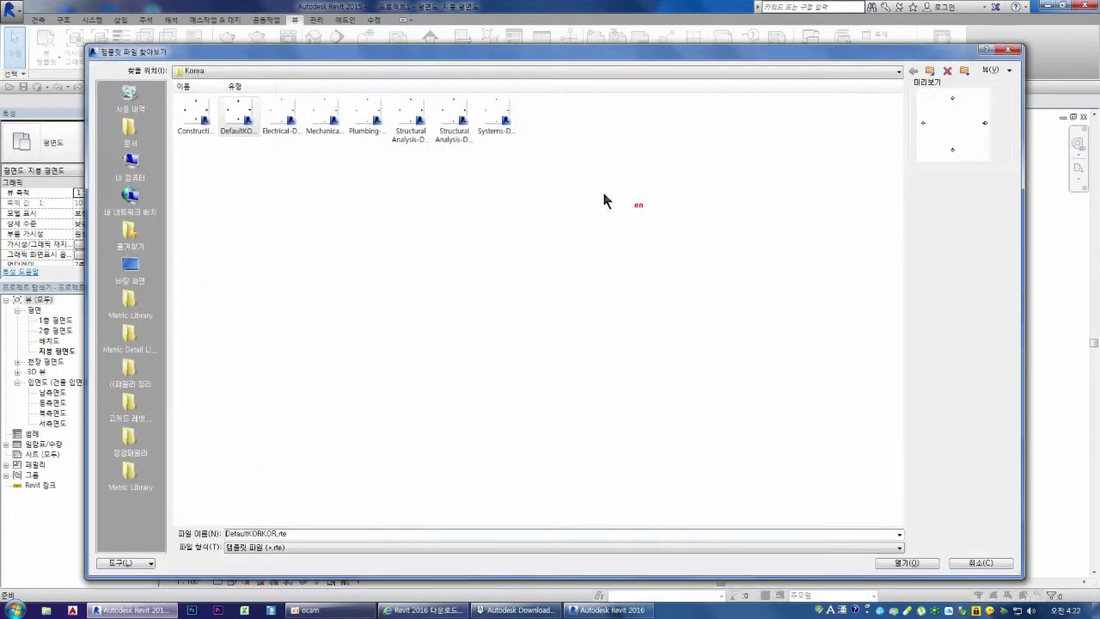
left_click(256, 73)
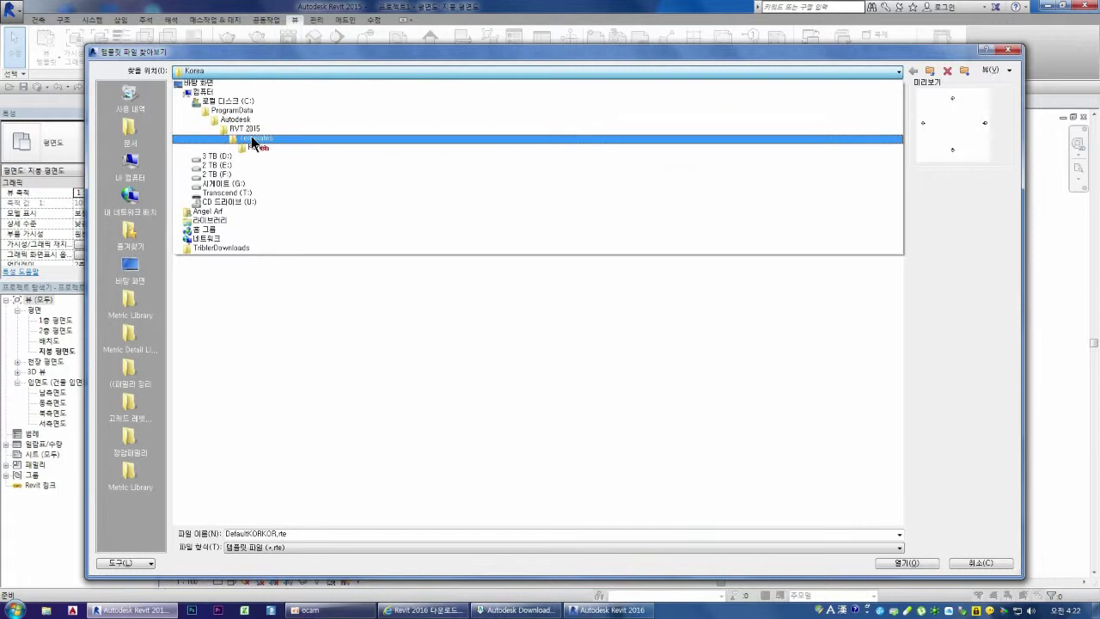
left_click(255, 138)
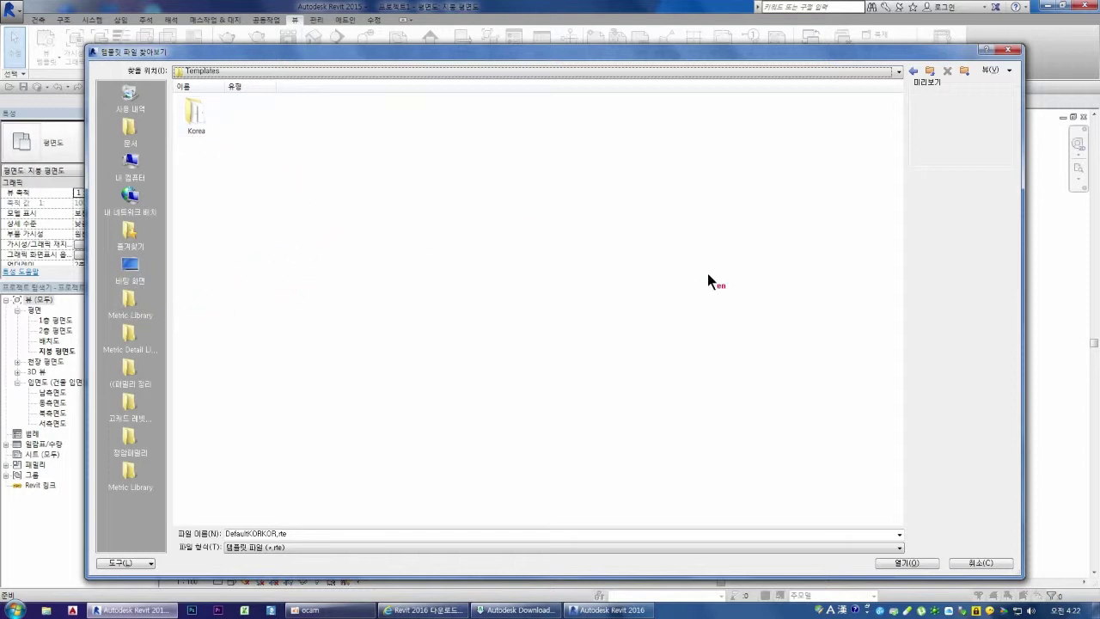
left_click(978, 561)
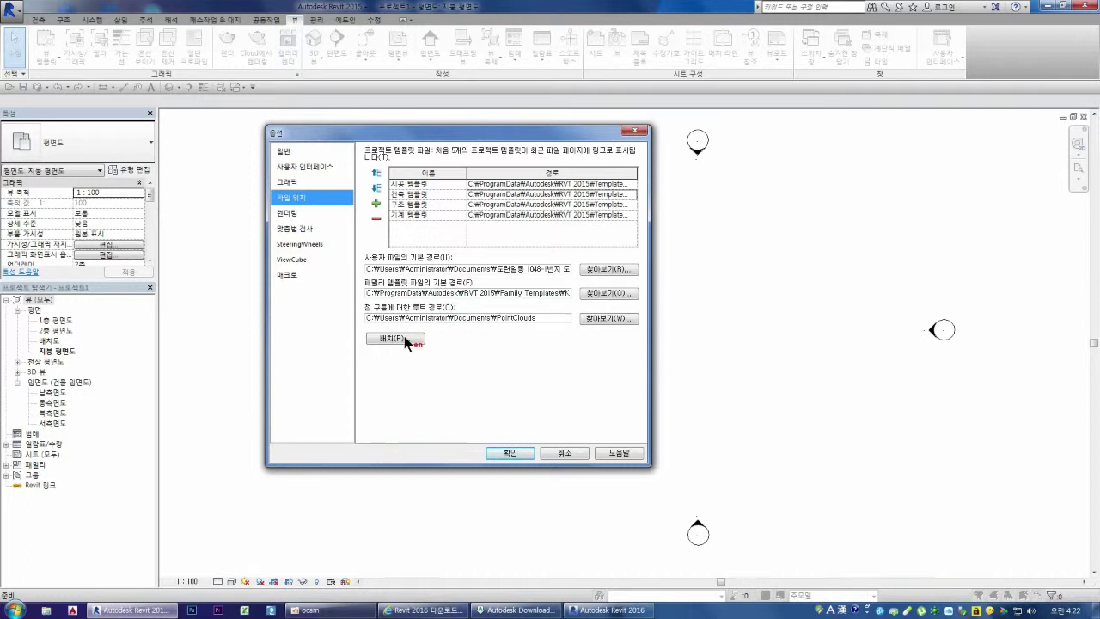
Review the default library Places list, then cancel the Options dialog without changes
left_click(410, 339)
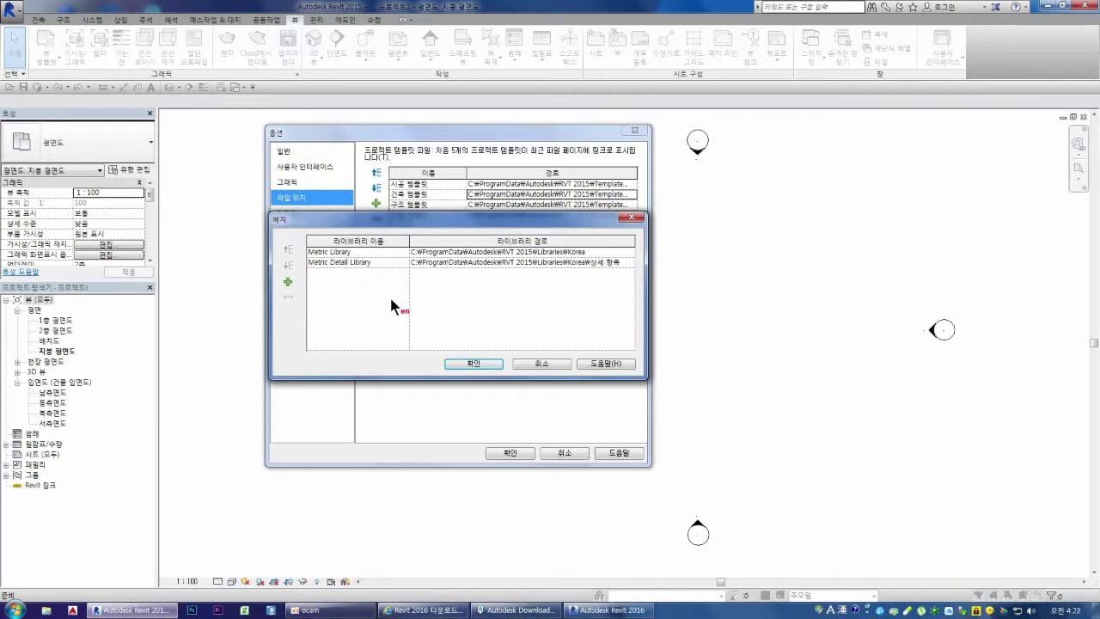
left_click(560, 366)
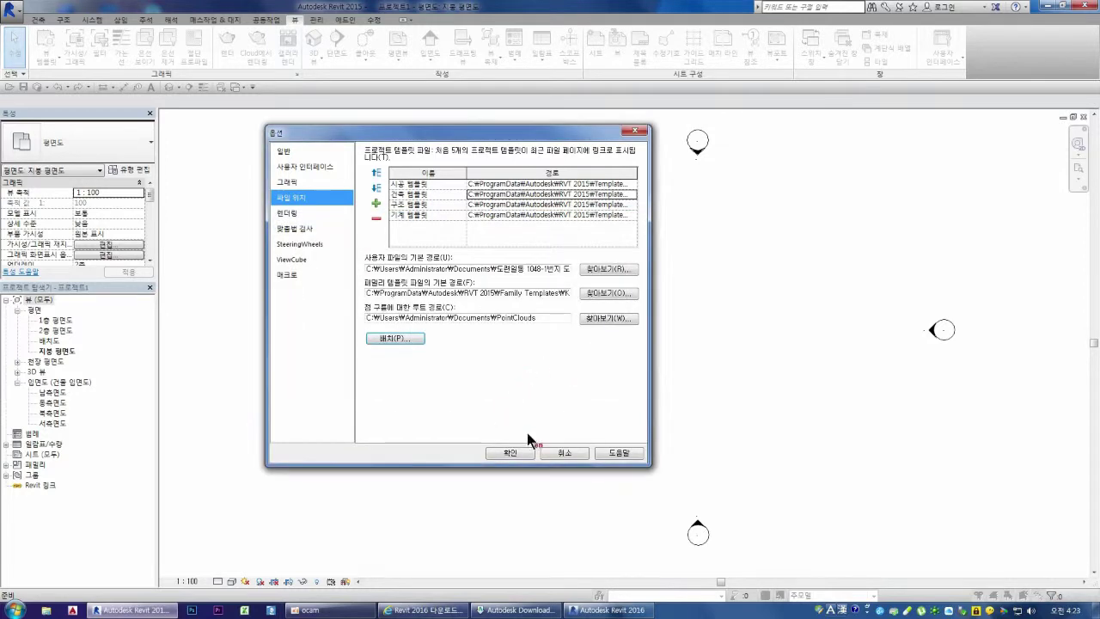
left_click(562, 454)
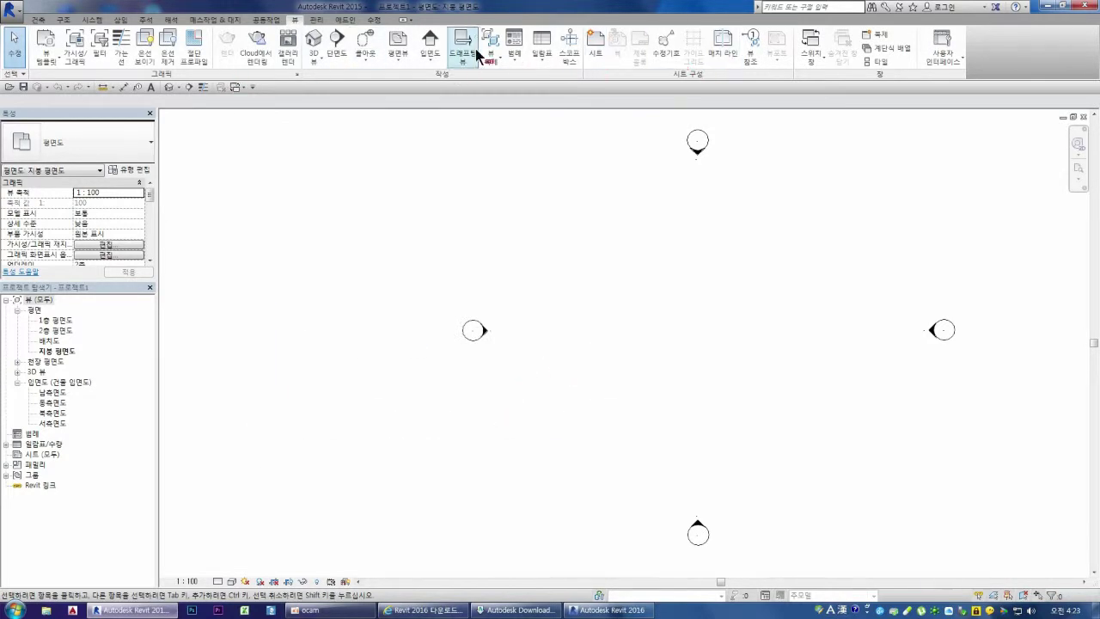
Open Load Family from the Architecture tab's Component tool, showing the Korea library
left_click(39, 19)
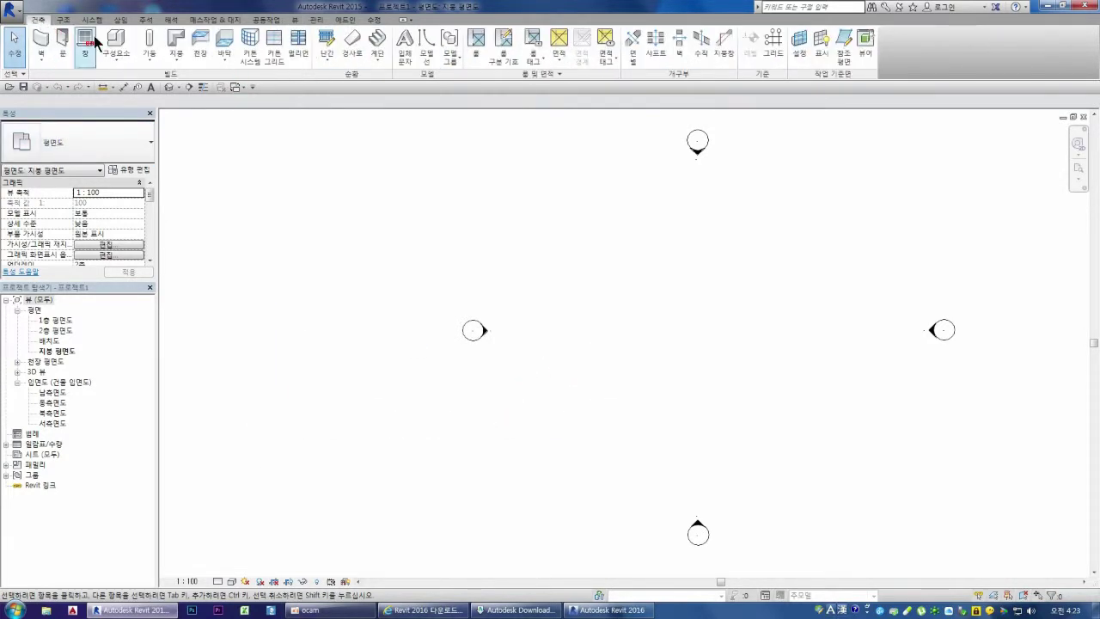
left_click(119, 44)
left_click(602, 43)
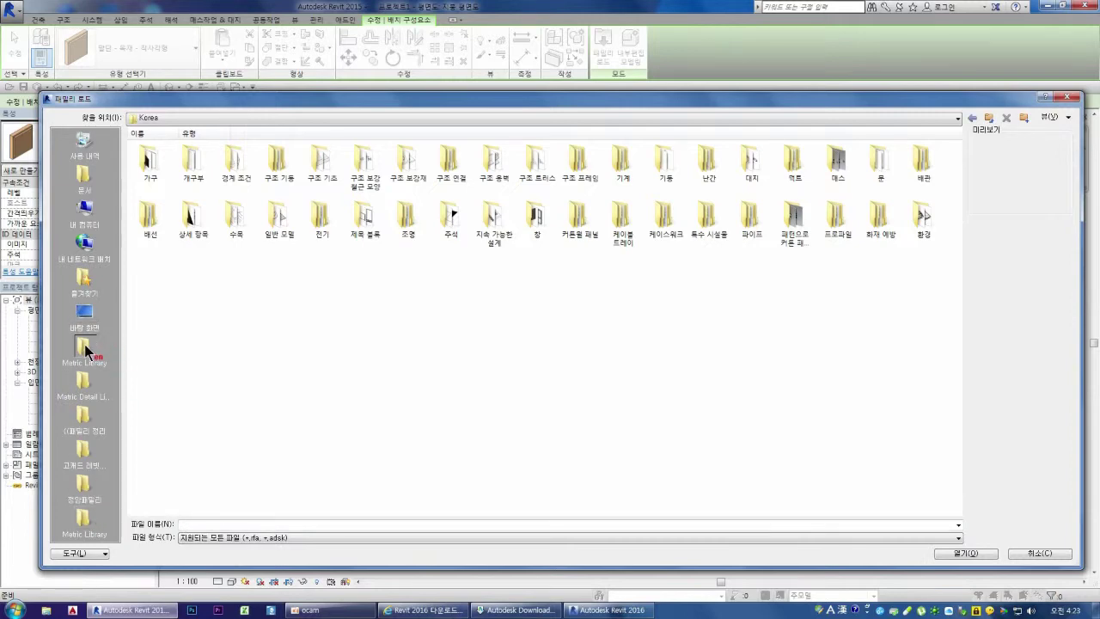
Check the Metric Library place's shortcut options and dismiss them unchanged
left_click(83, 485)
right_click(87, 348)
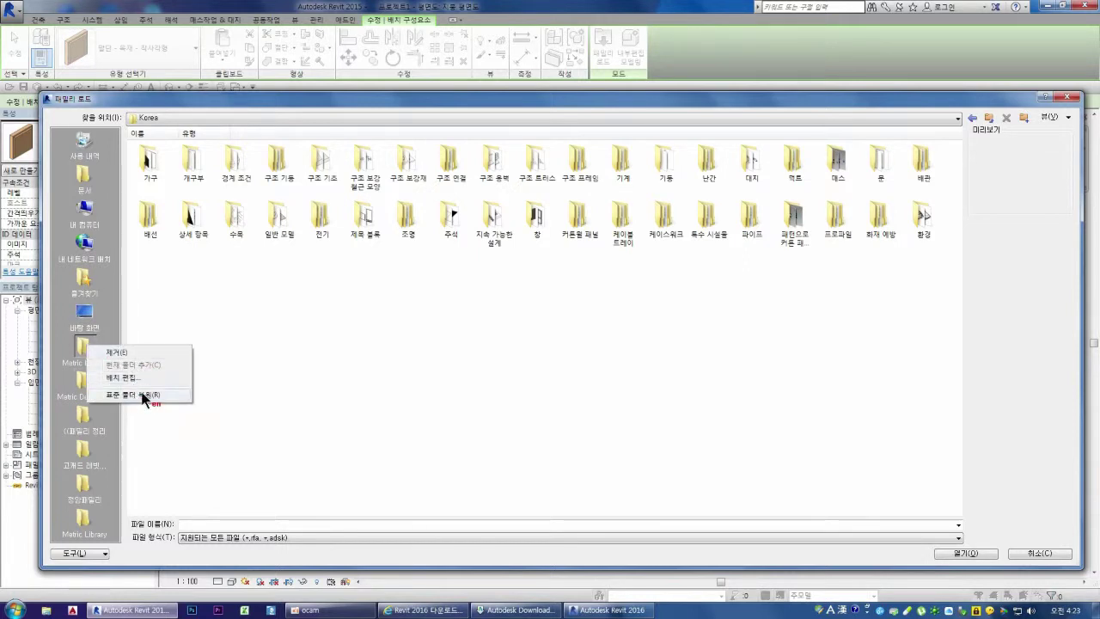
left_click(244, 365)
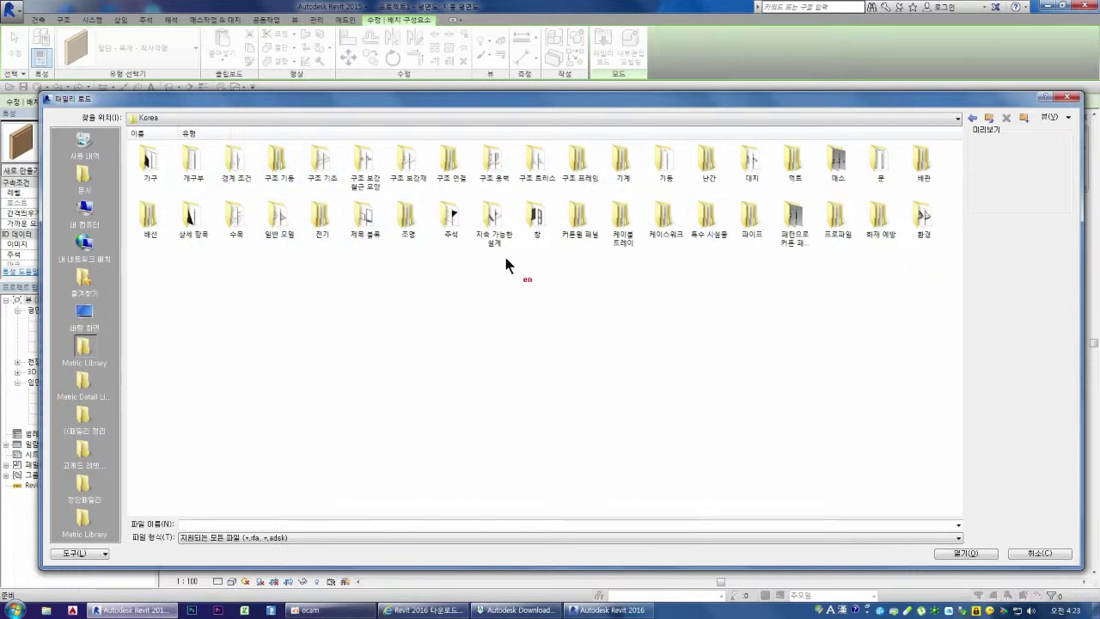
Check the Look in folder tree while staying in Korea, cancel Load Family, and close Revit 2015
left_click(673, 117)
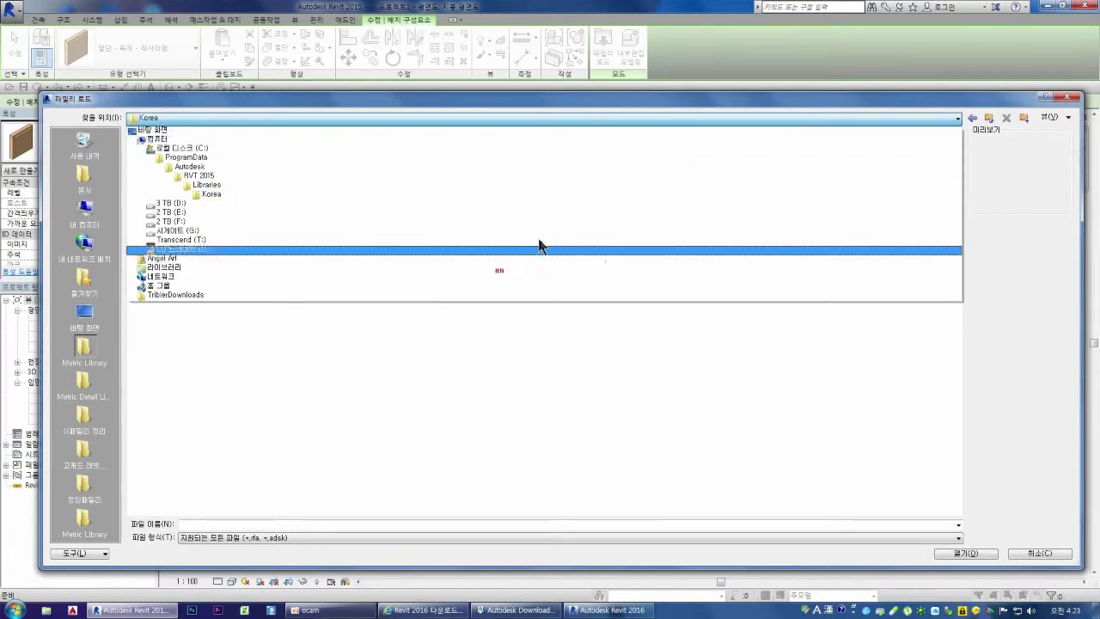
left_click(413, 371)
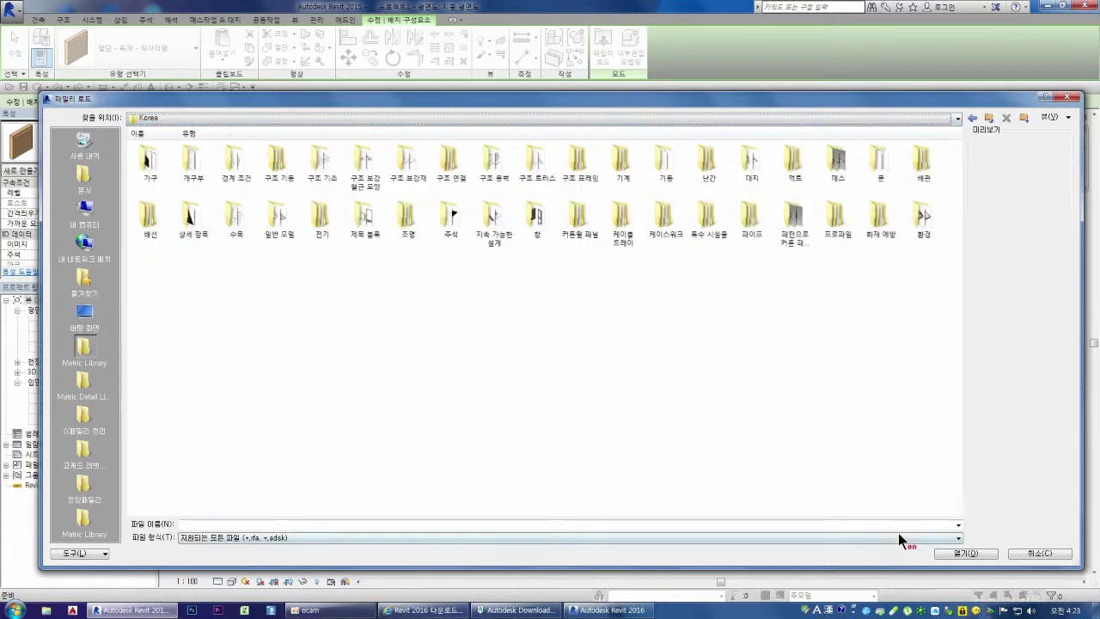
left_click(1038, 553)
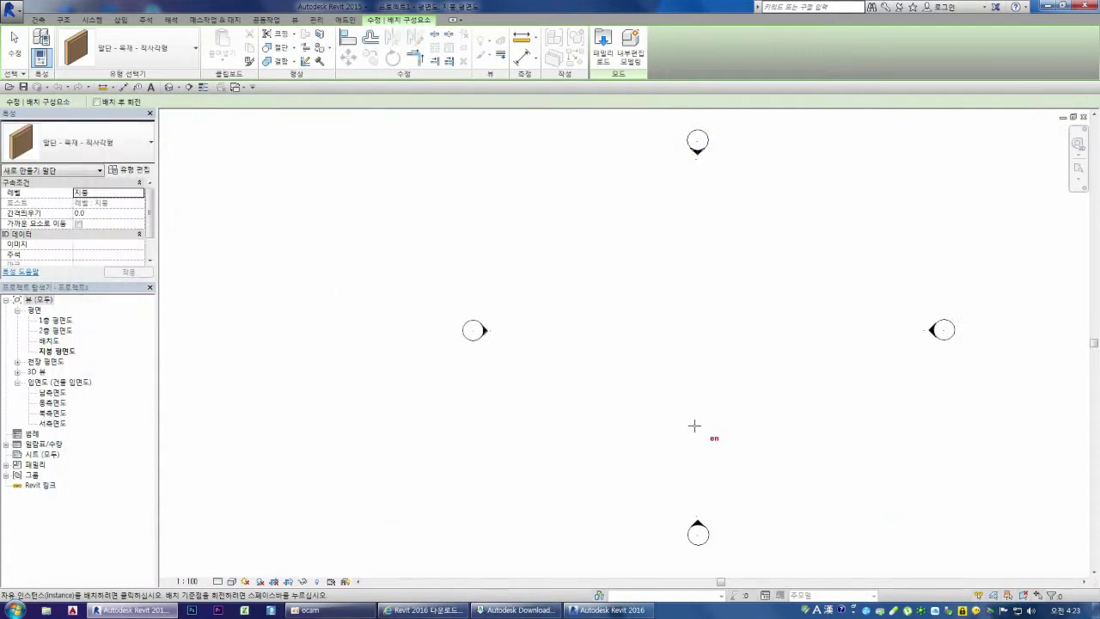
left_click(1085, 8)
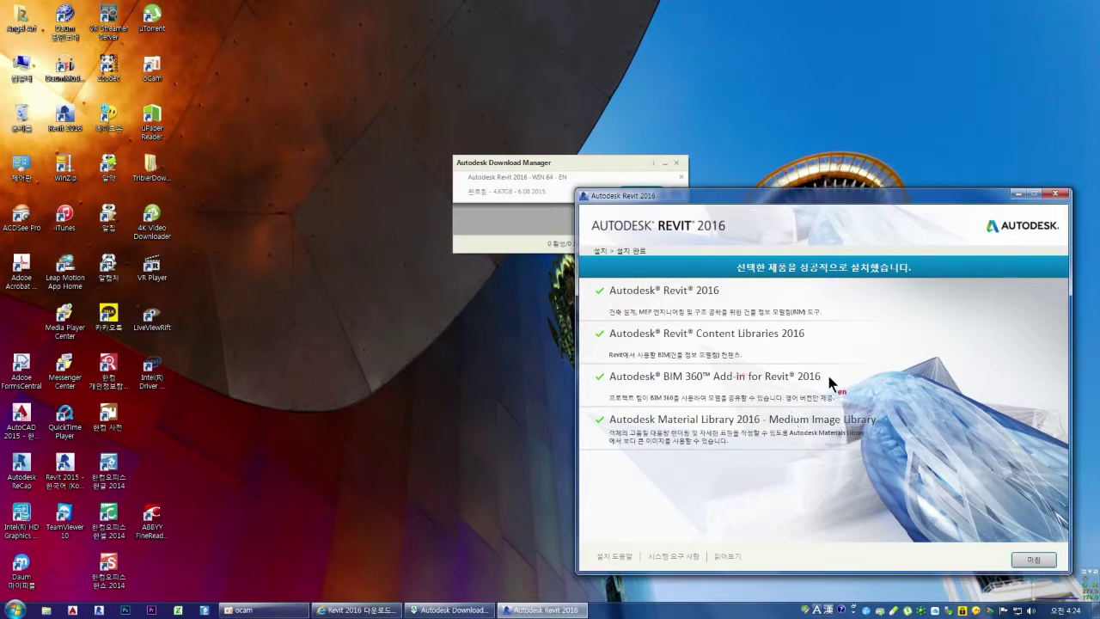
Finish the installer, launch Revit 2016 from Start, accept the privacy policy and choose the 30-day trial
left_click(1031, 560)
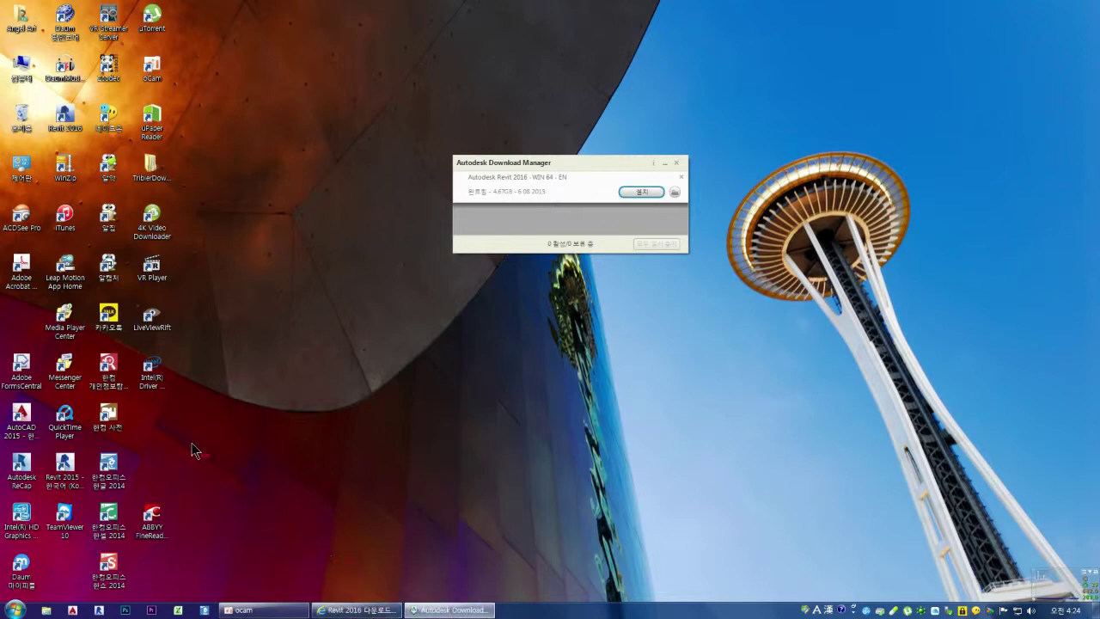
left_click(15, 609)
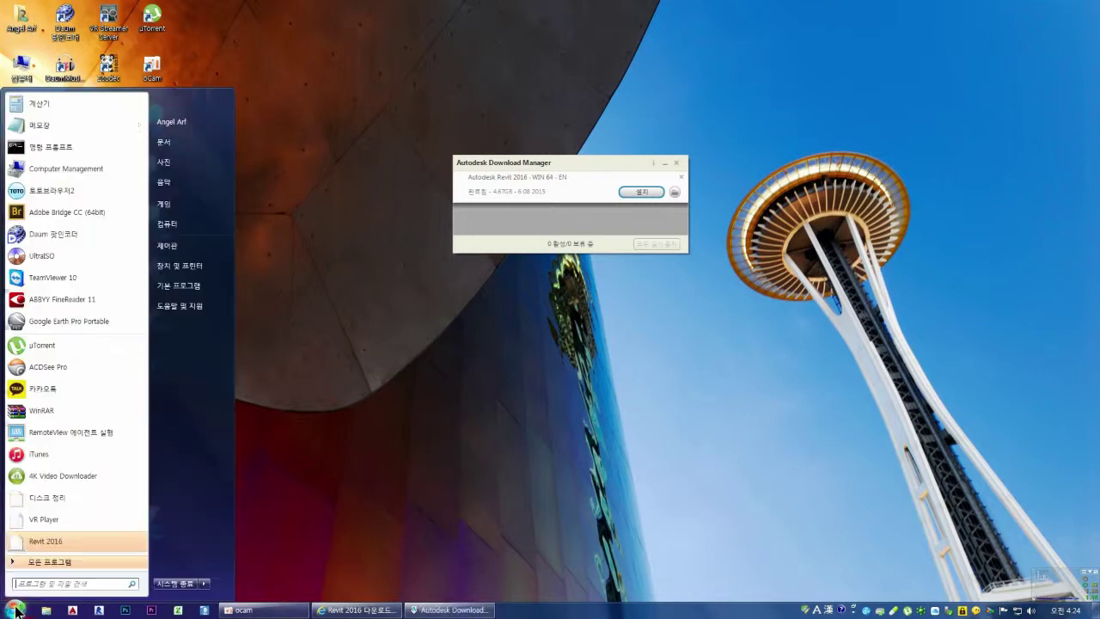
left_click(42, 544)
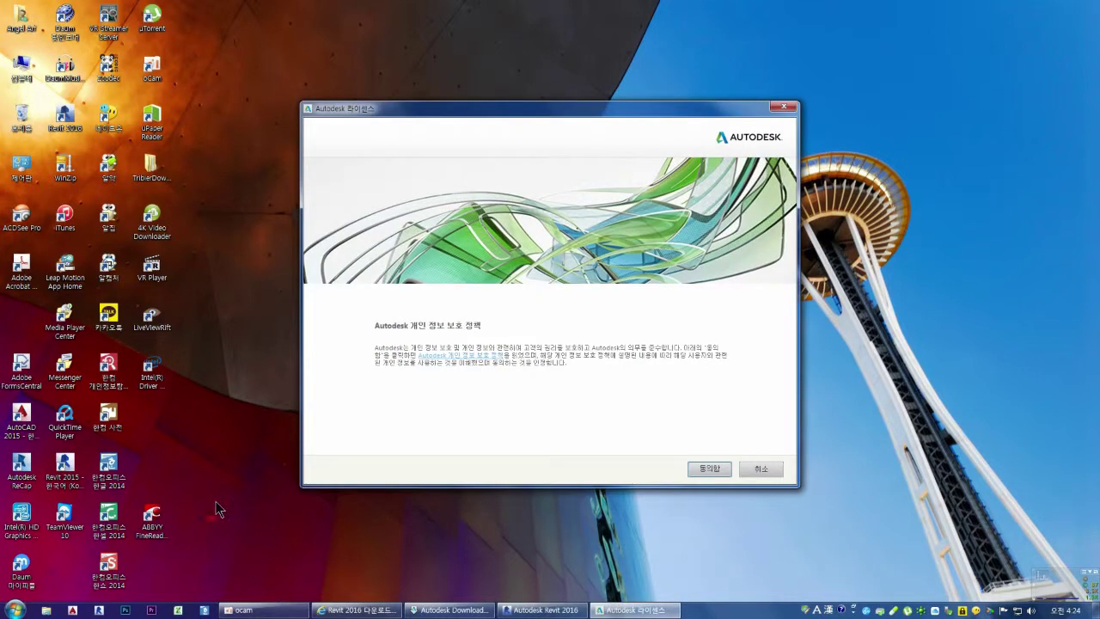
left_click(714, 474)
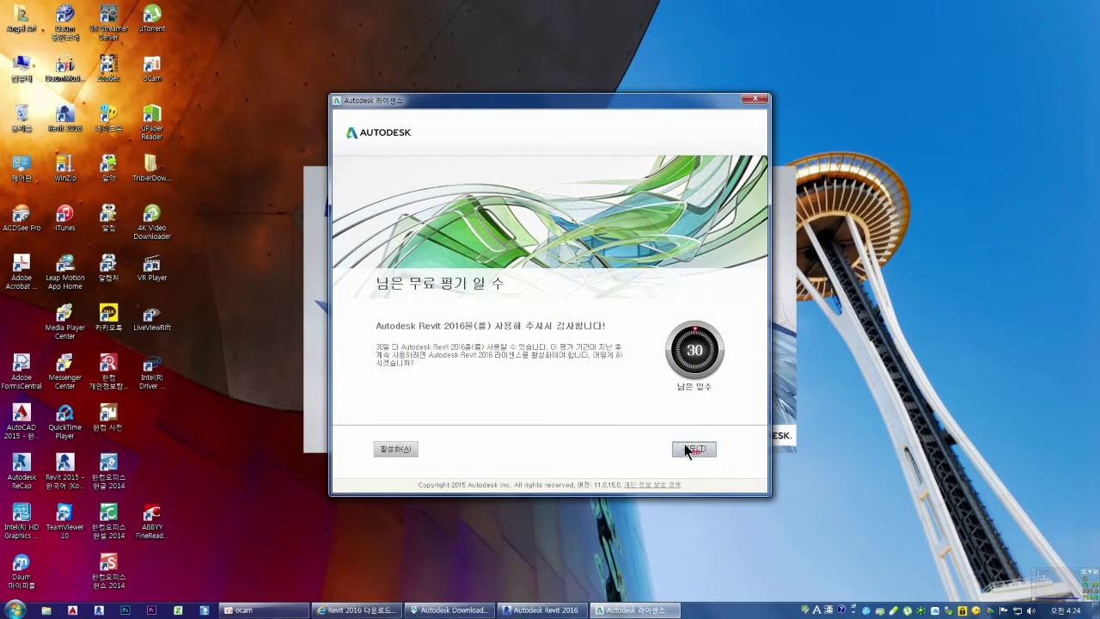
left_click(687, 447)
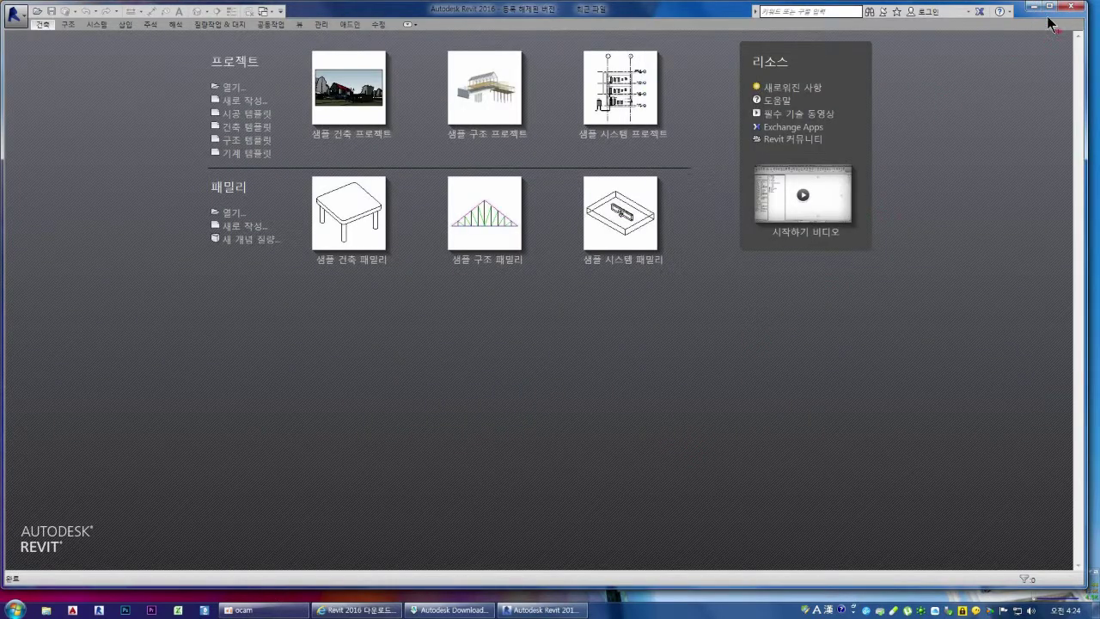
Maximize Revit 2016 and expand Start > All Programs > Autodesk > Revit 2016
left_click(1049, 7)
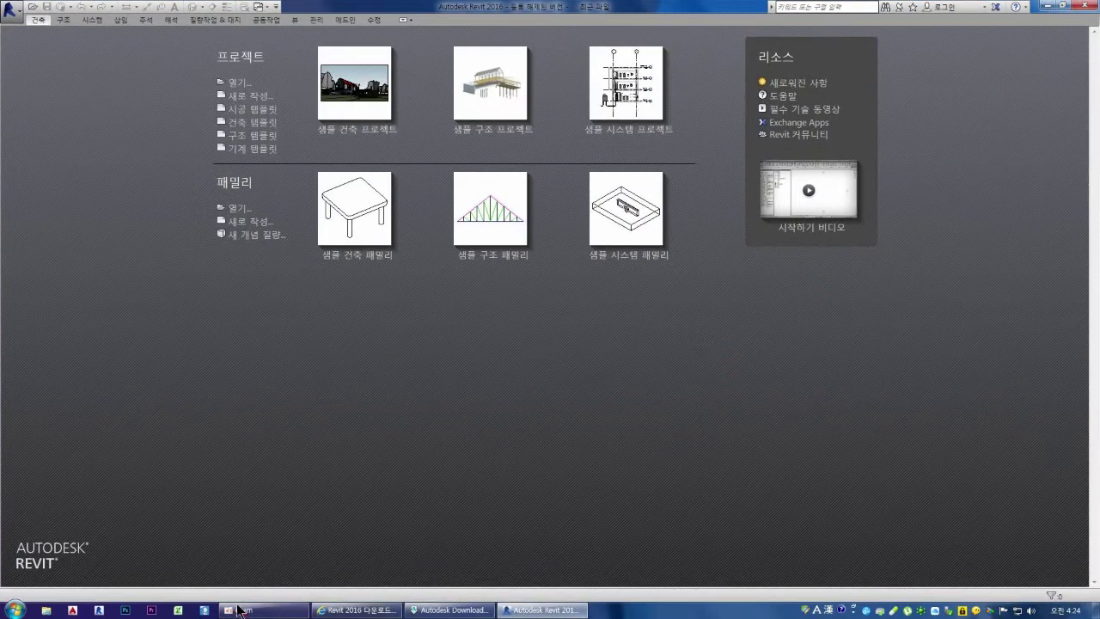
left_click(354, 610)
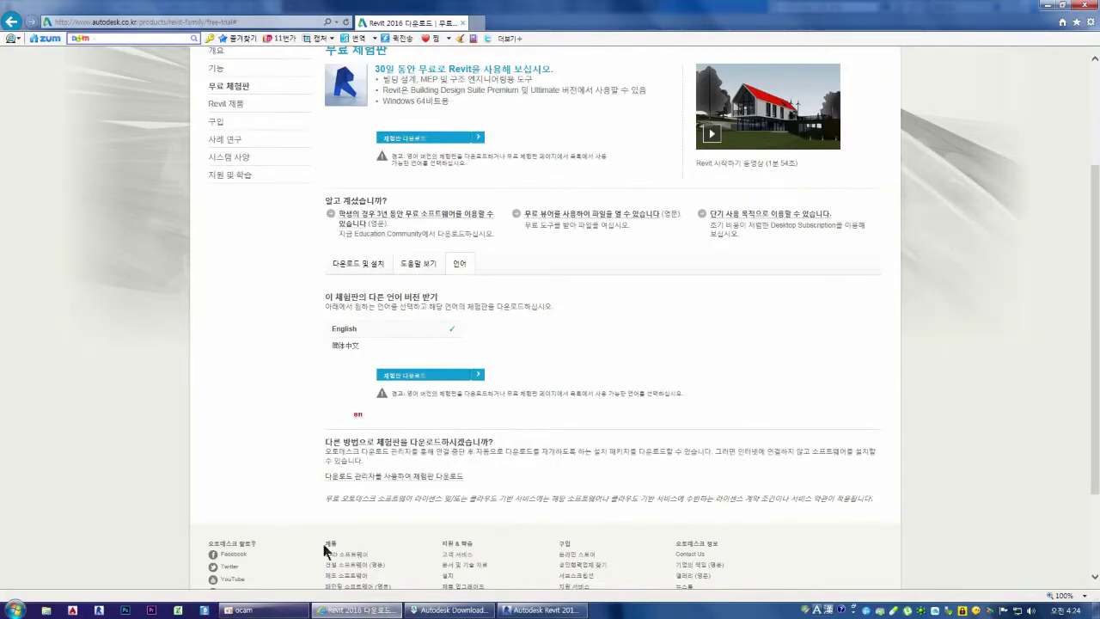
left_click(16, 609)
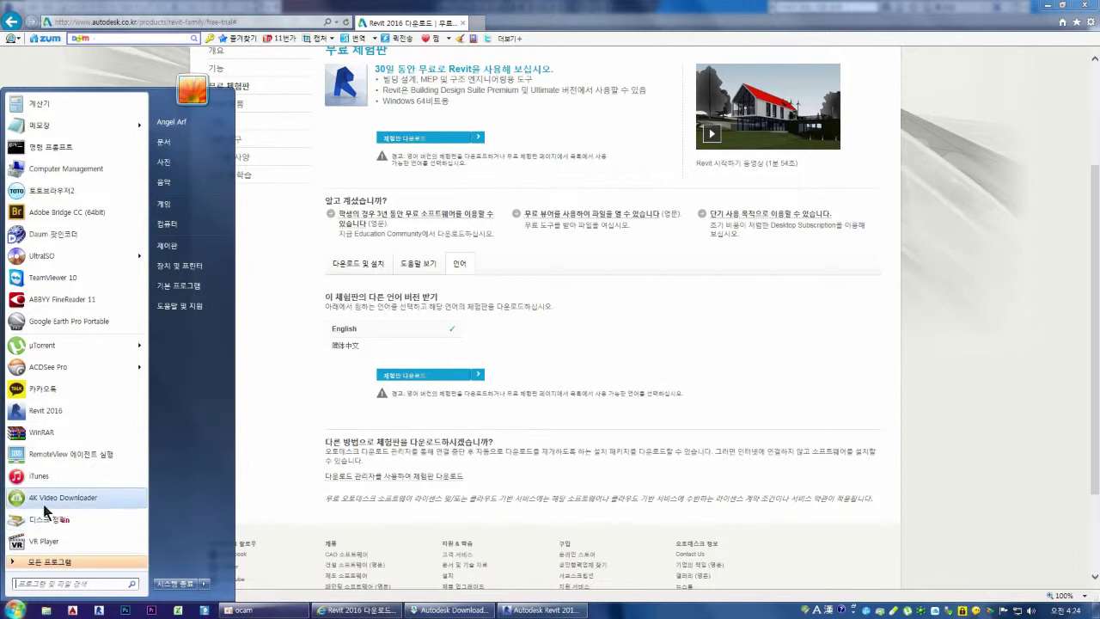
left_click(49, 564)
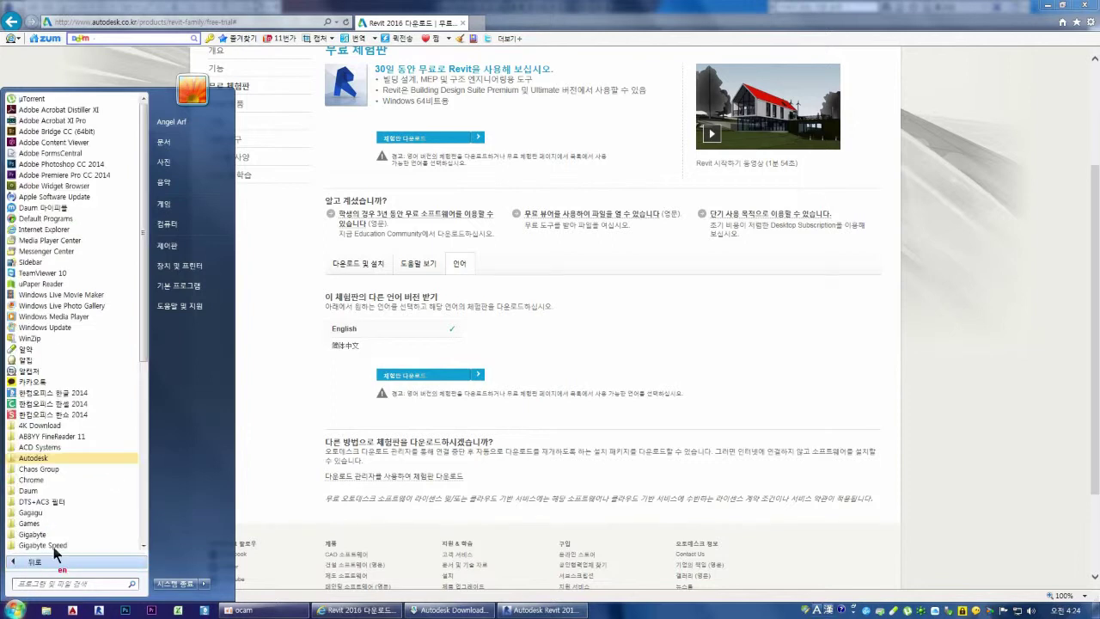
left_click(41, 460)
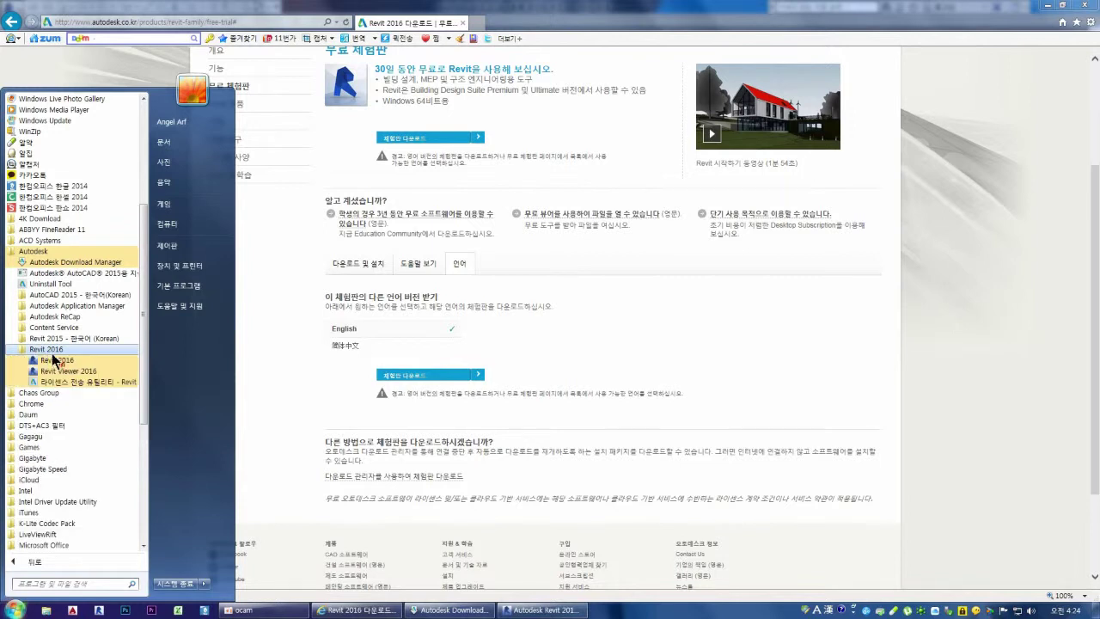
left_click(47, 351)
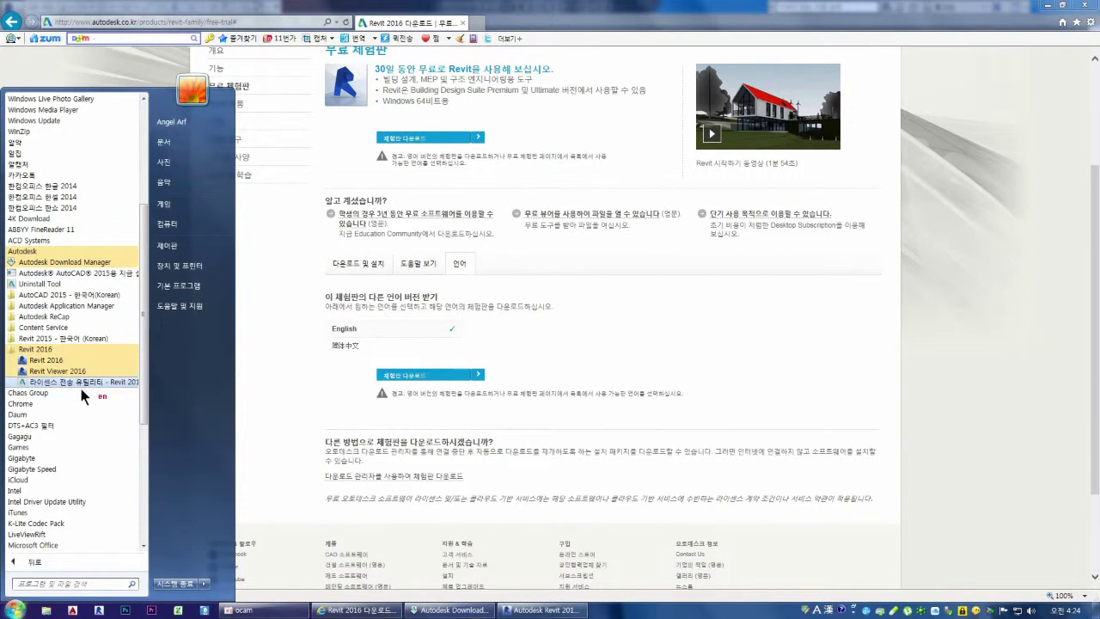
View the Revit 2016 shortcut's Properties, then close them
right_click(40, 360)
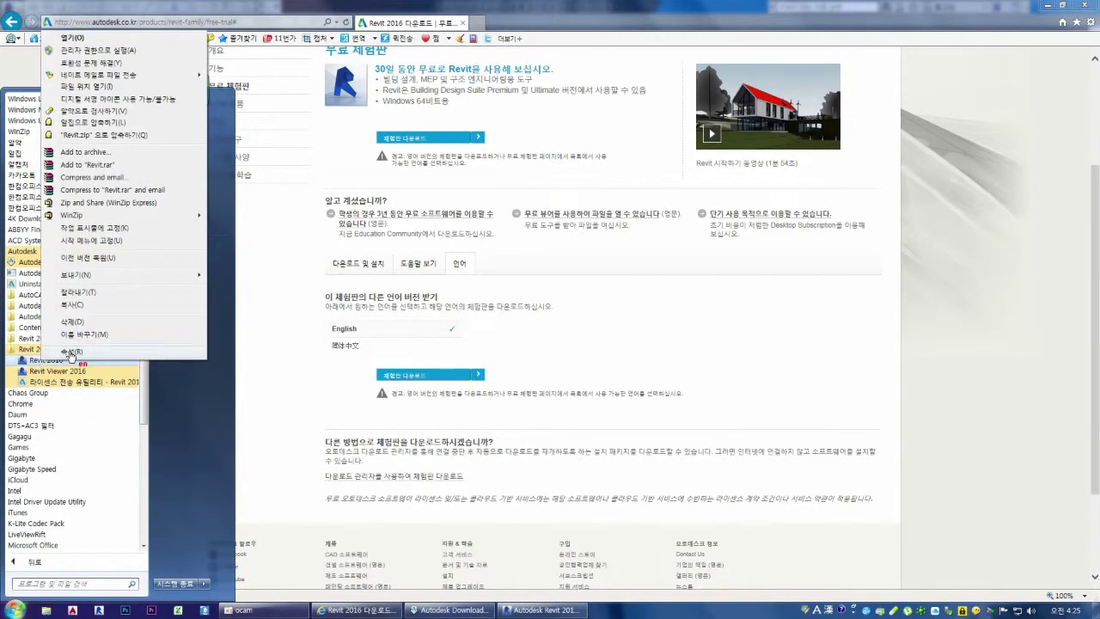
left_click(66, 364)
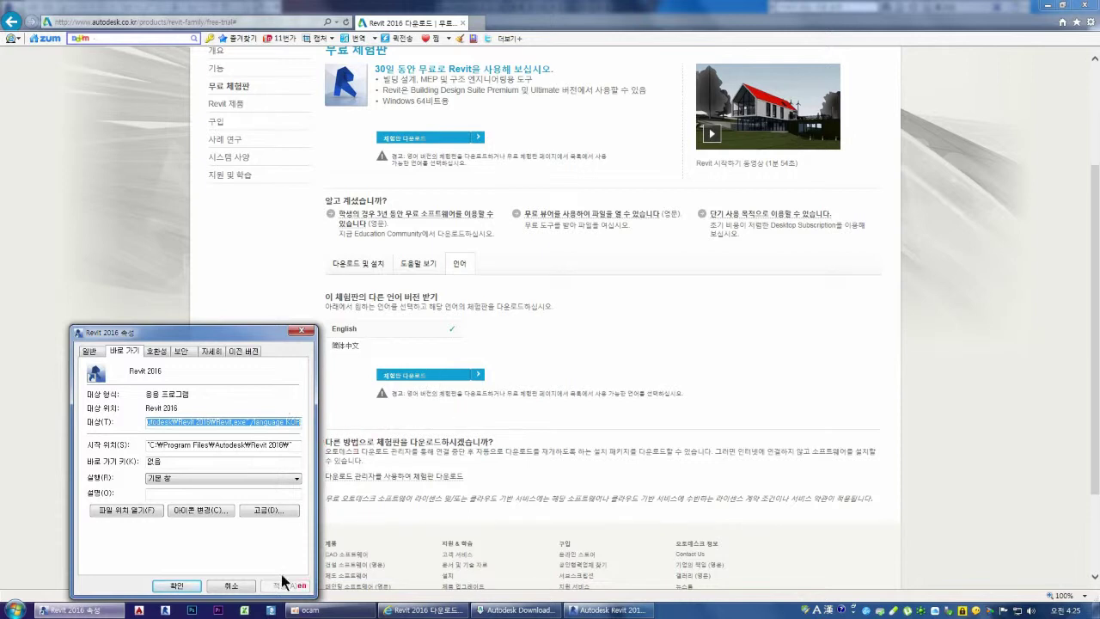
left_click(247, 586)
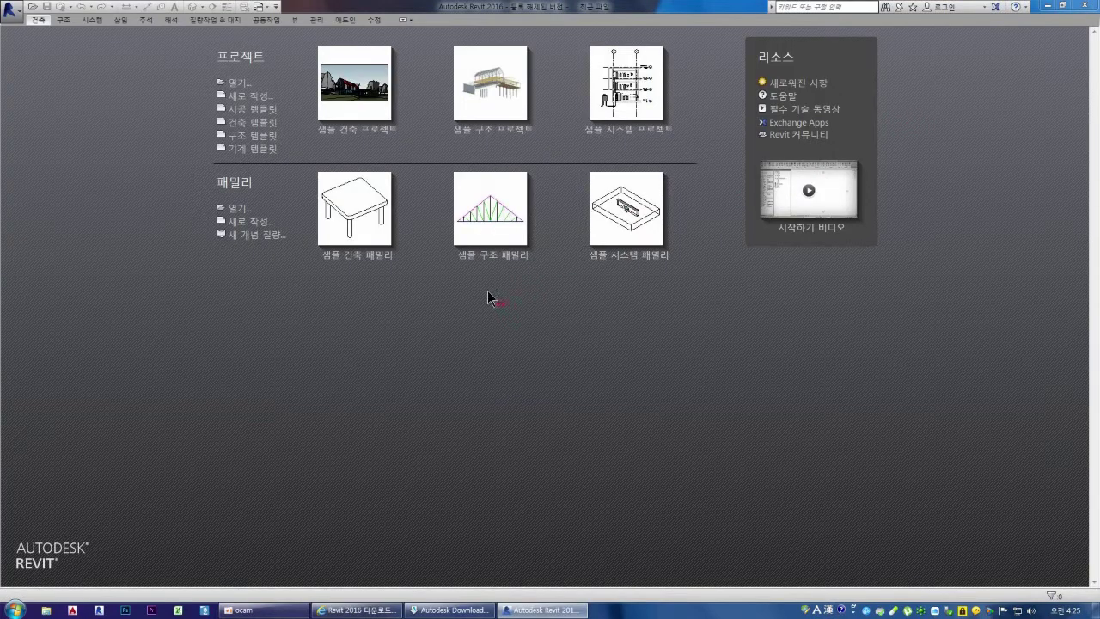
Create a new Architectural Template project, list its floor plans, then open and cancel Load Family
left_click(258, 125)
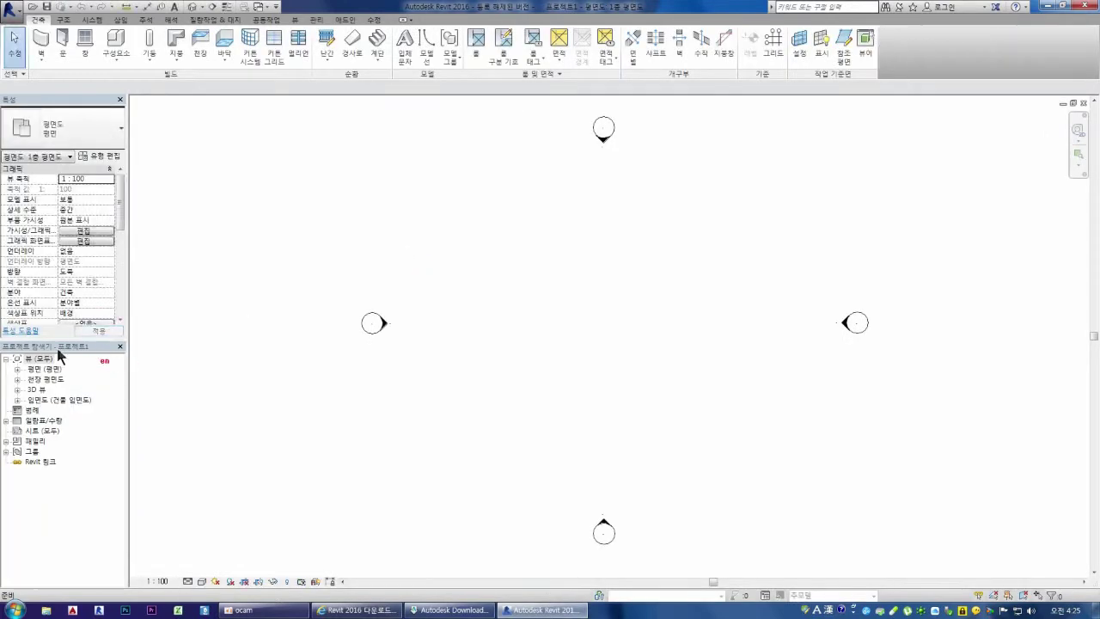
left_click(18, 369)
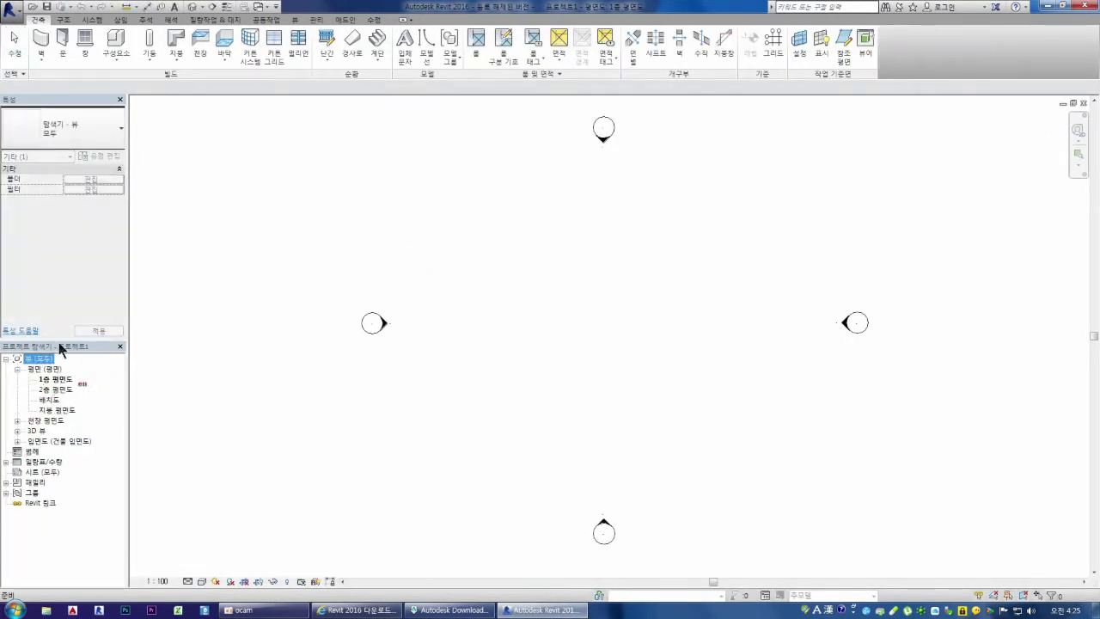
left_click(115, 41)
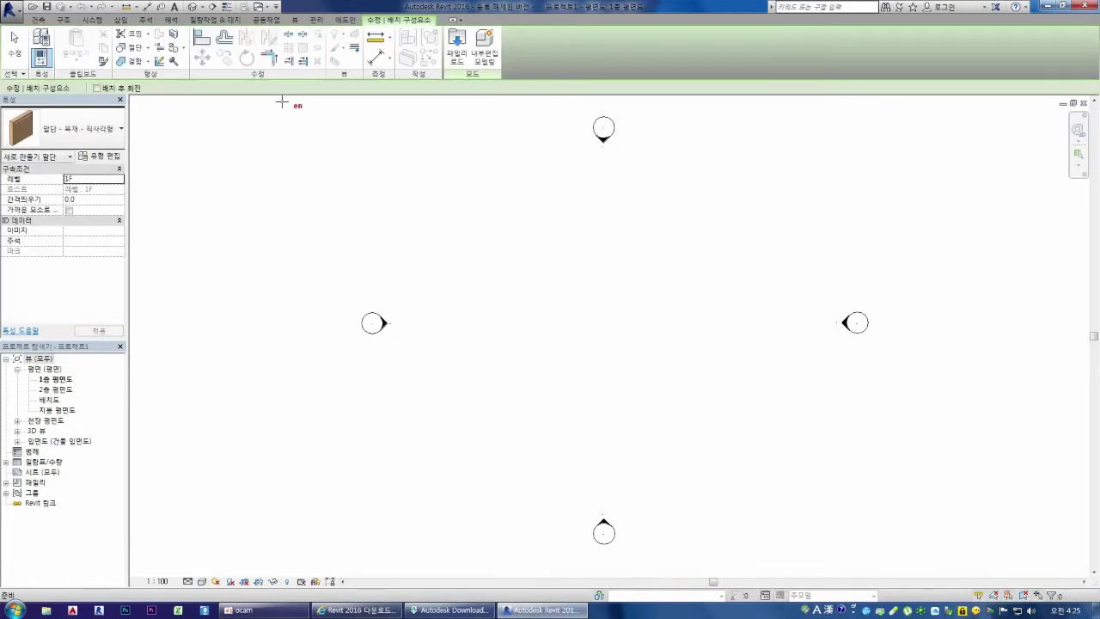
left_click(456, 48)
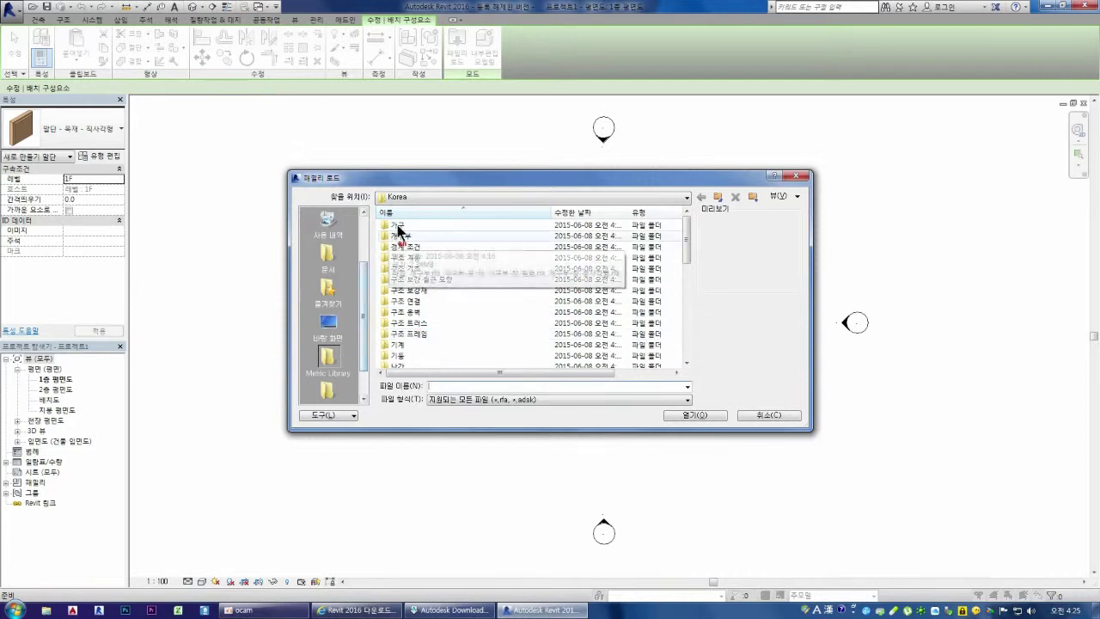
left_click(796, 176)
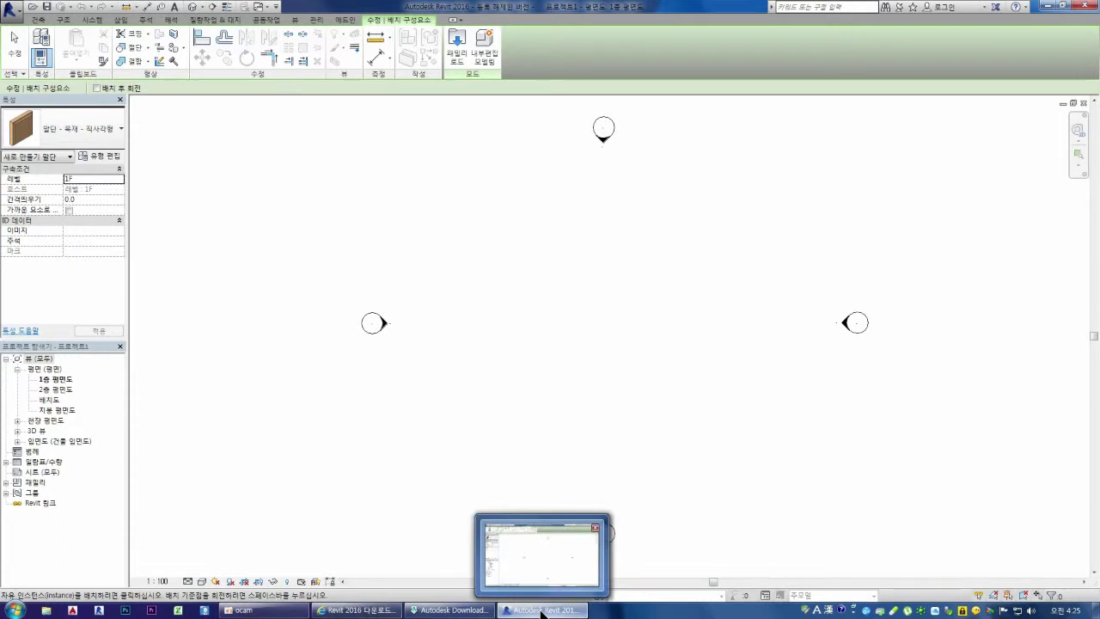
Close the Download Manager and end component placement in Revit 2016
left_click(450, 609)
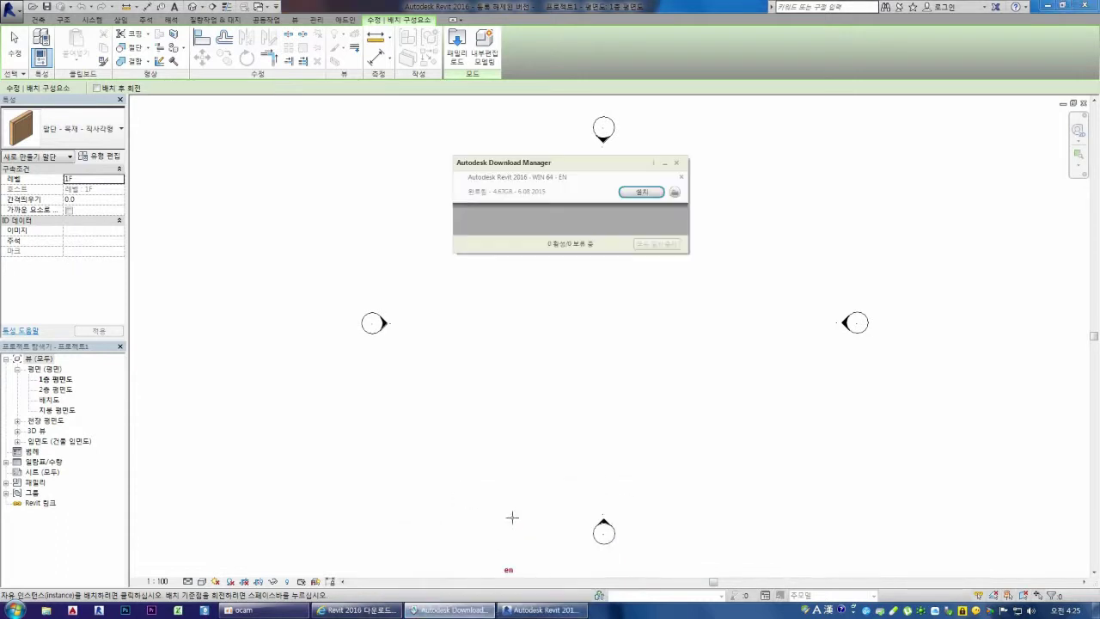
left_click(676, 162)
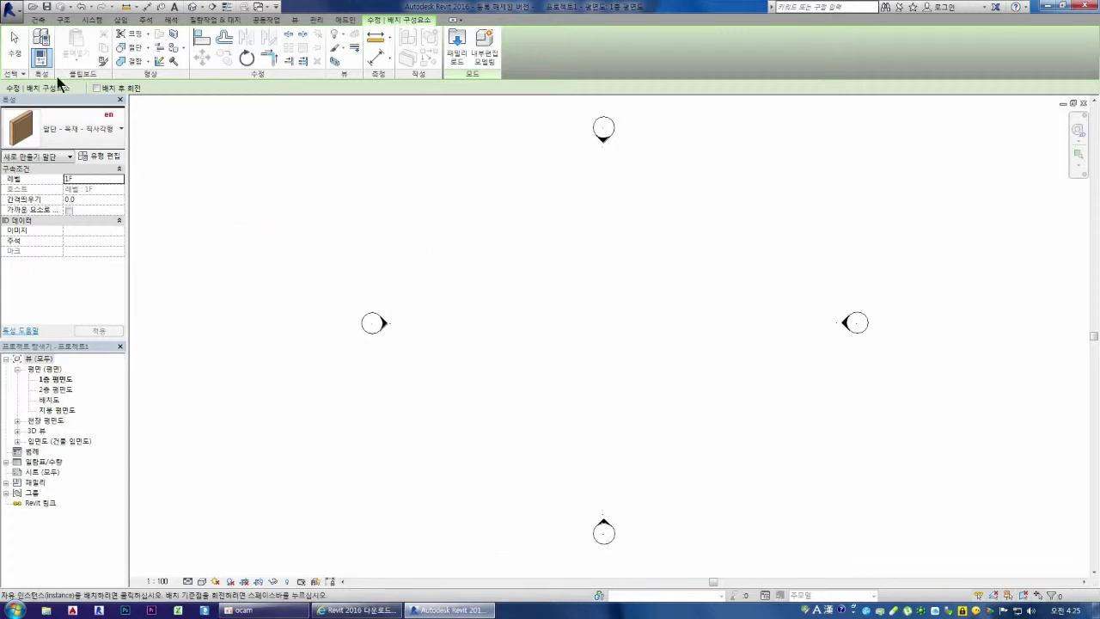
left_click(14, 47)
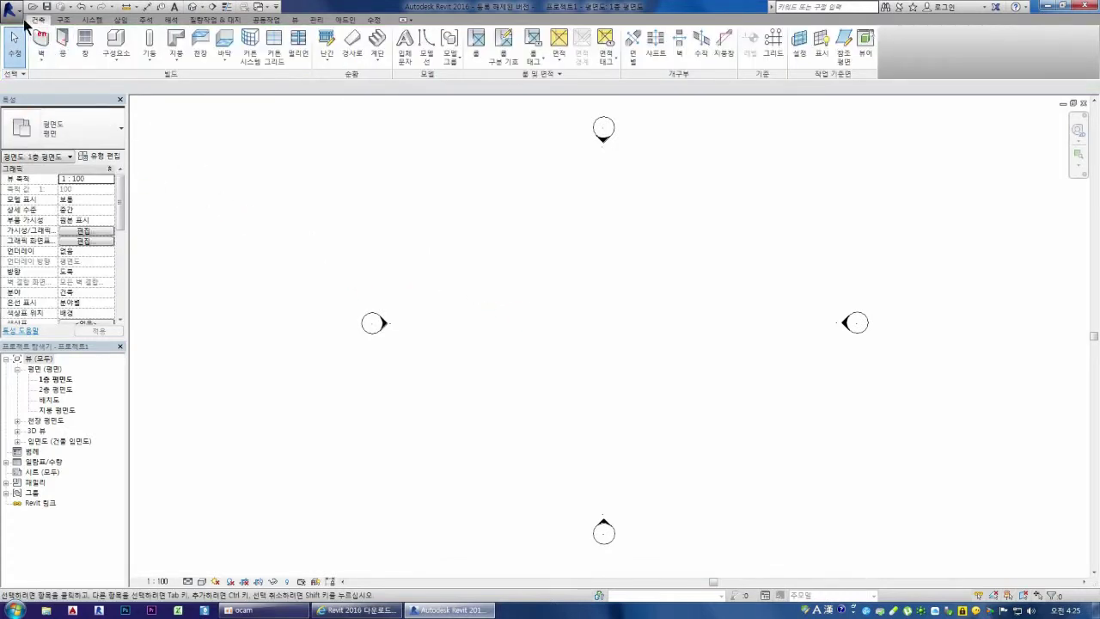
Show Revit 2016's Options on File Locations, move the dialog left, and open Windows Explorer
left_click(12, 13)
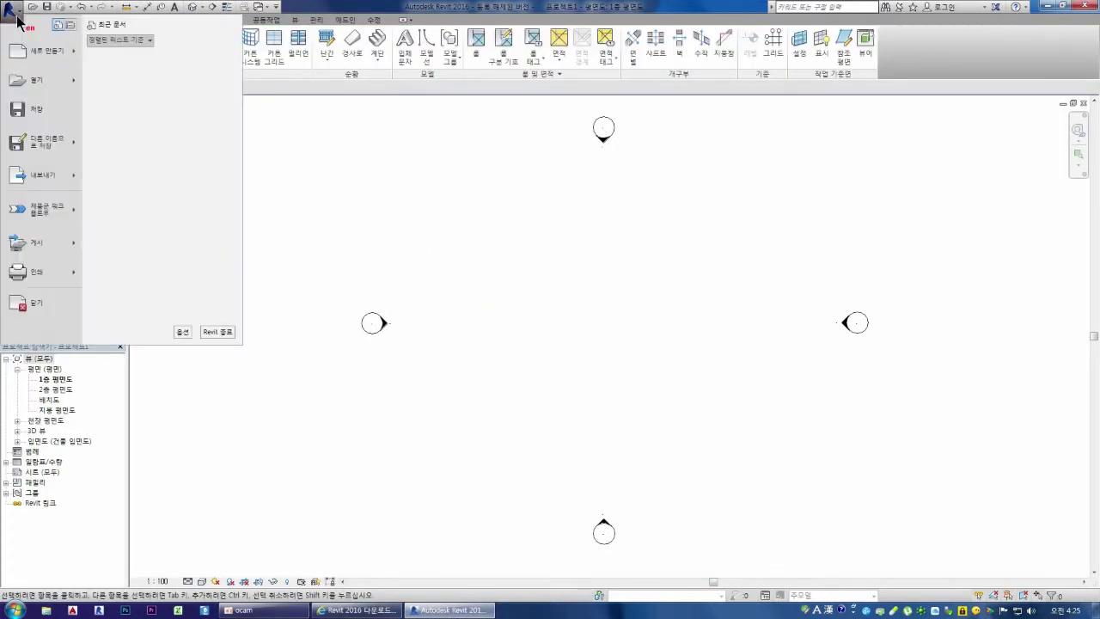
left_click(182, 332)
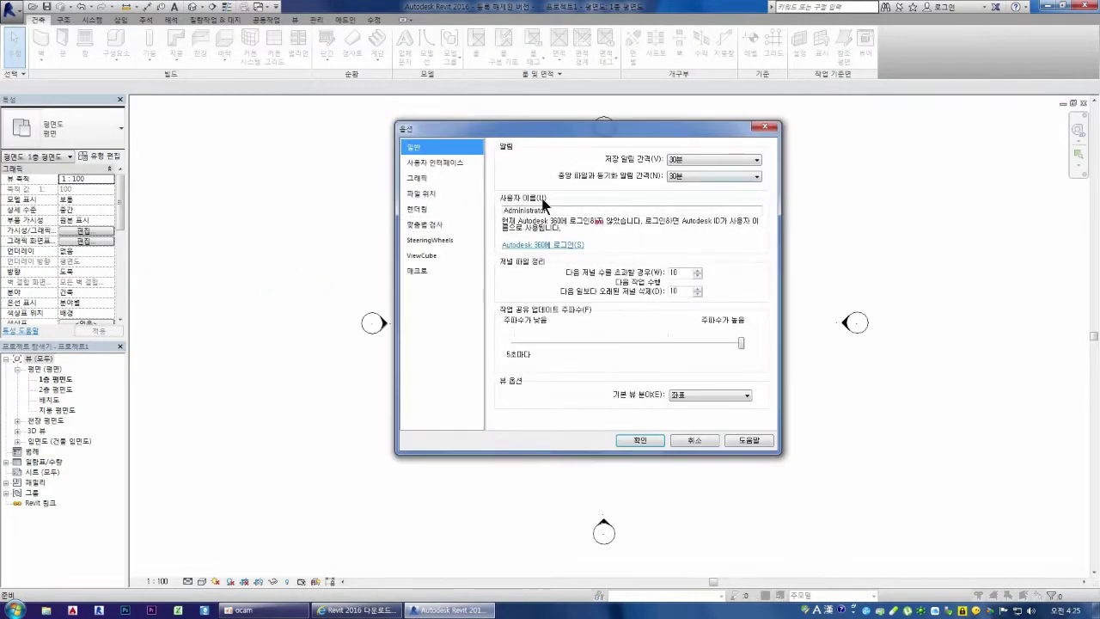
left_click(423, 194)
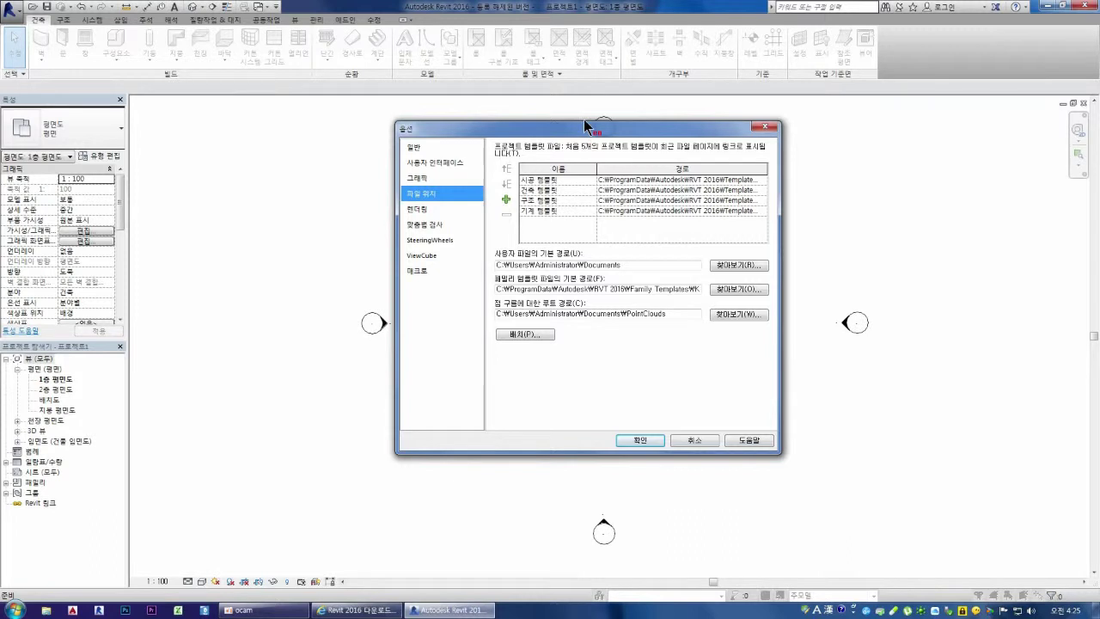
left_click_drag(585, 128, 329, 145)
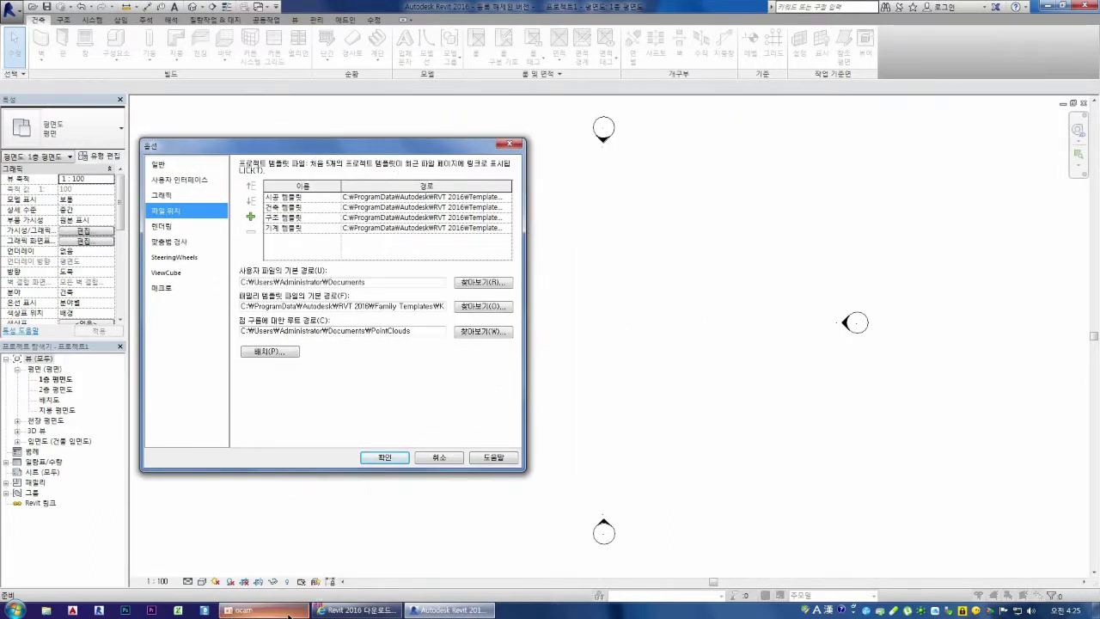
left_click(47, 610)
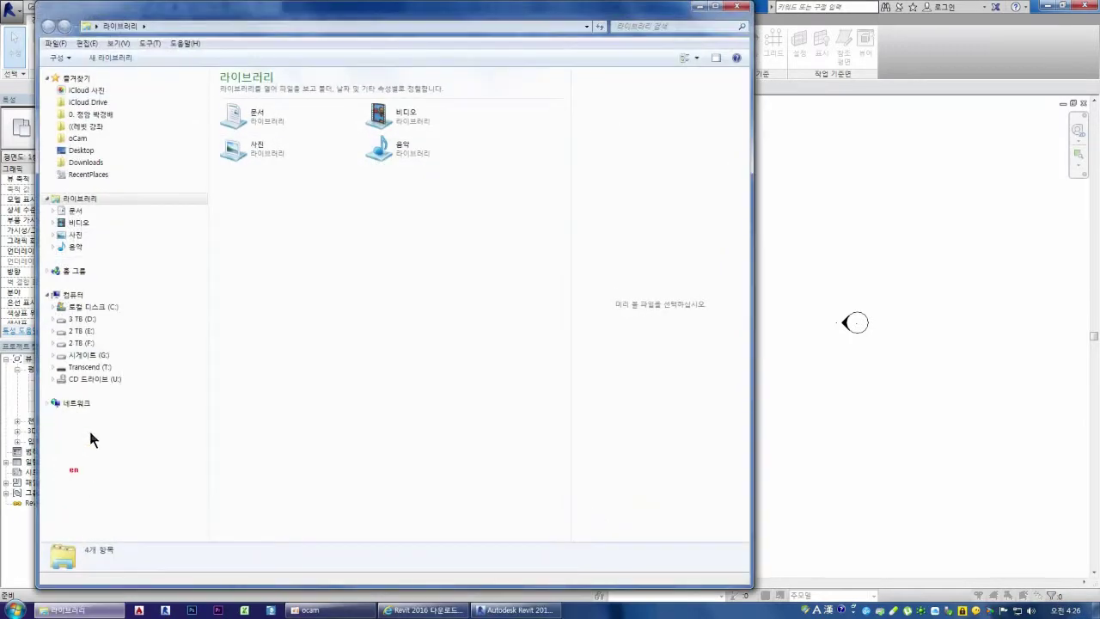
Expand C:\ProgramData and select 'Show hidden files, folders and drives' in Folder Options
left_click(53, 306)
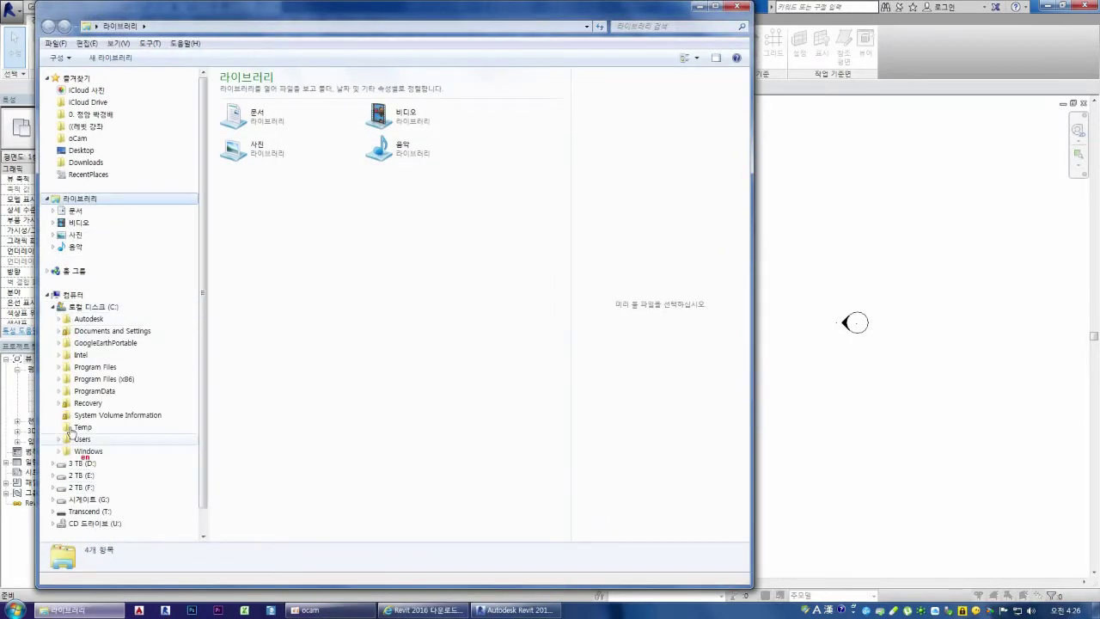
left_click(58, 391)
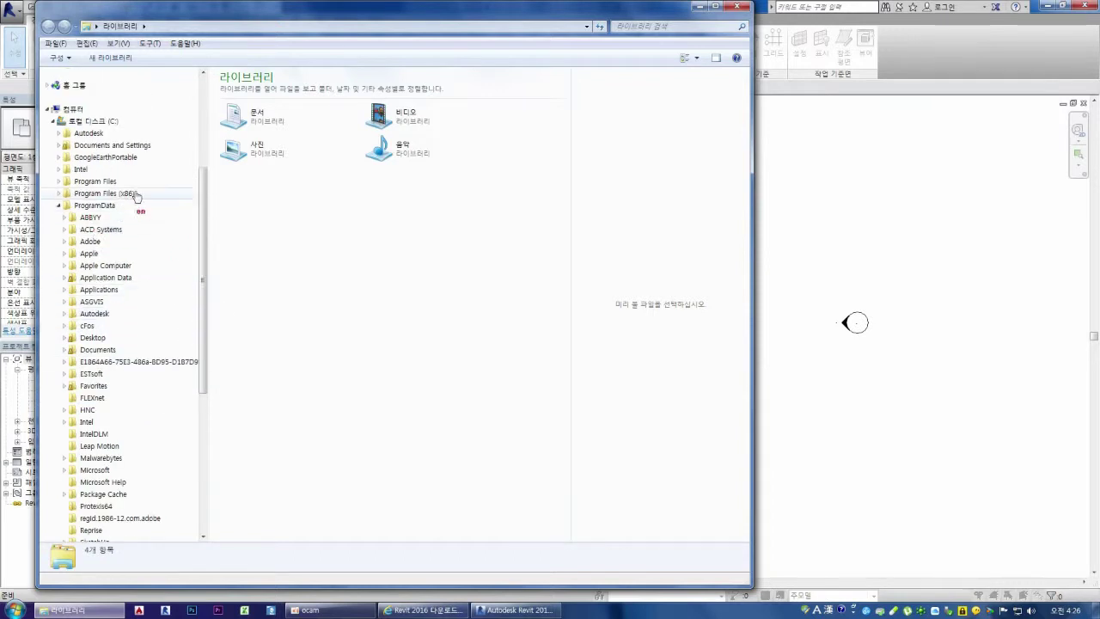
left_click(151, 44)
left_click(176, 99)
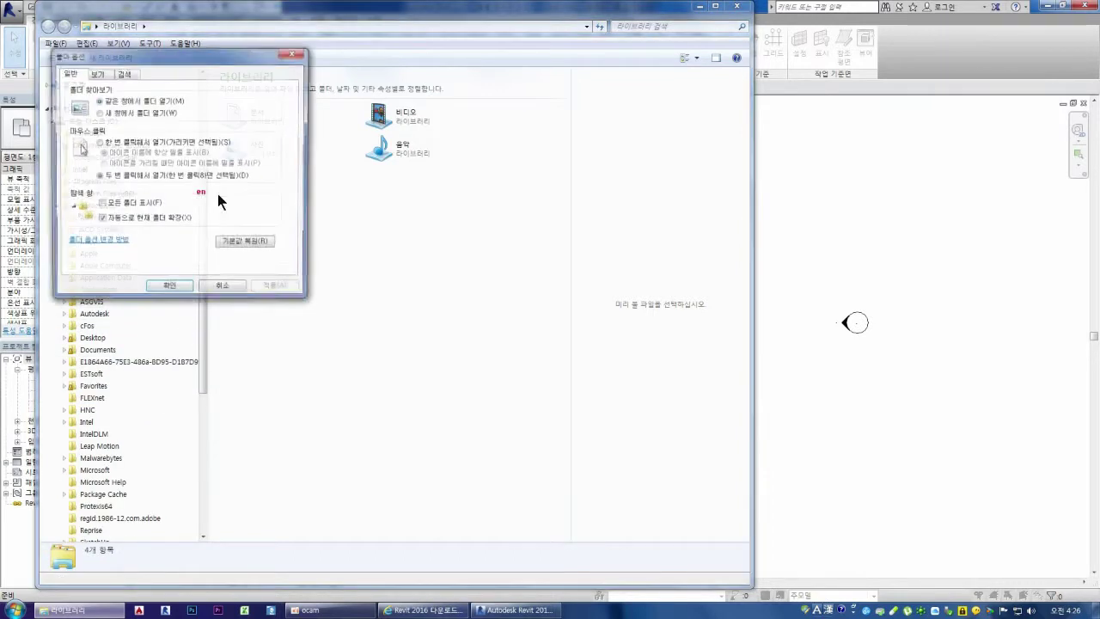
left_click(97, 74)
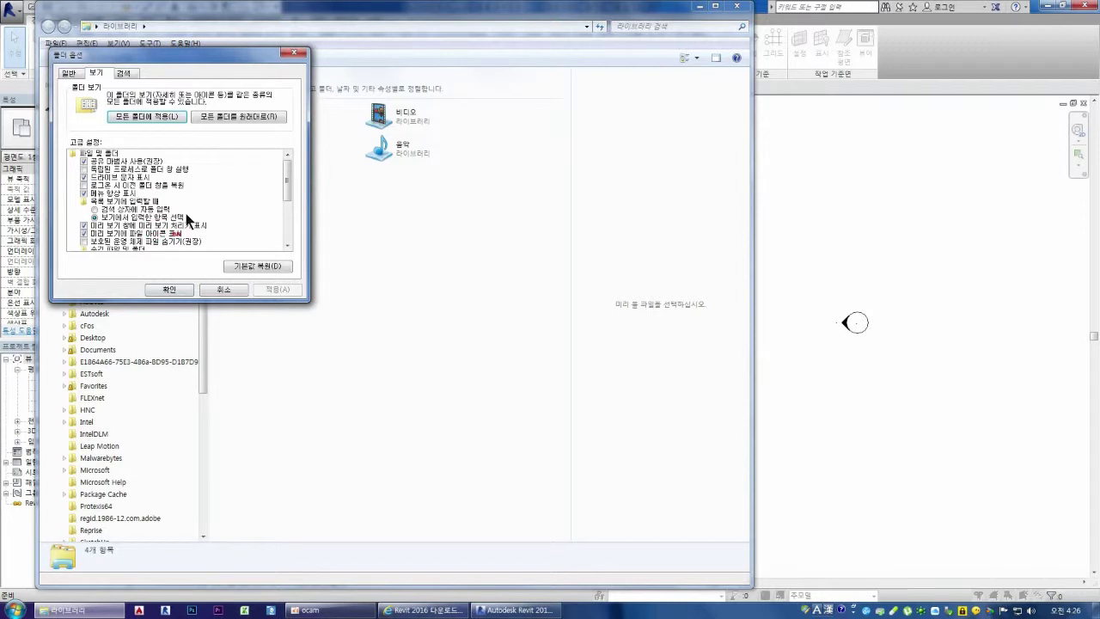
left_click_drag(289, 176, 288, 206)
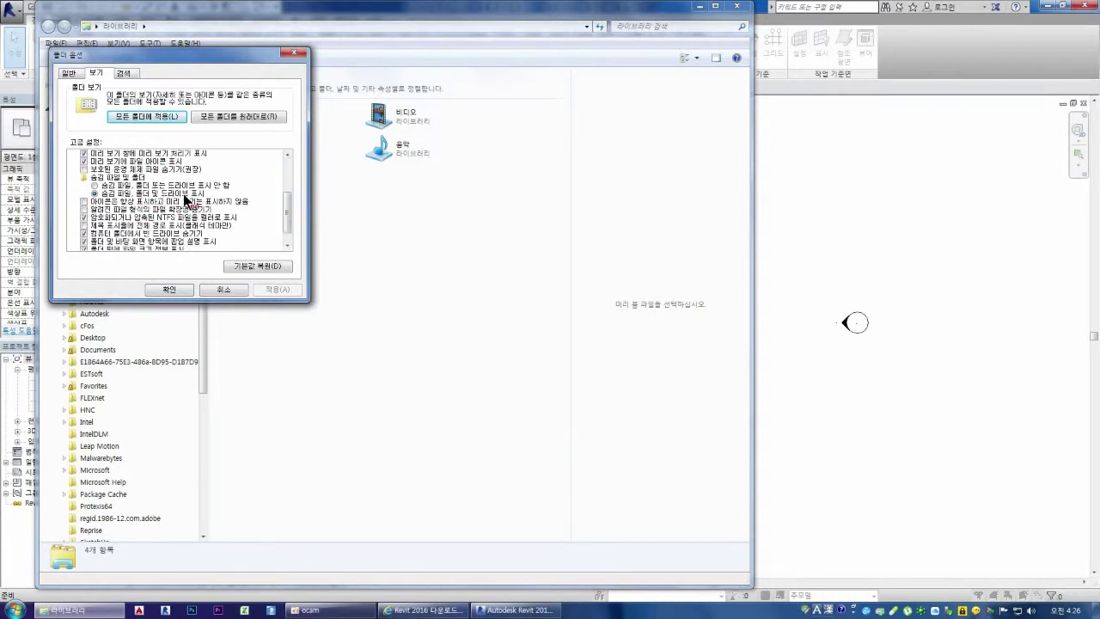
left_click(95, 185)
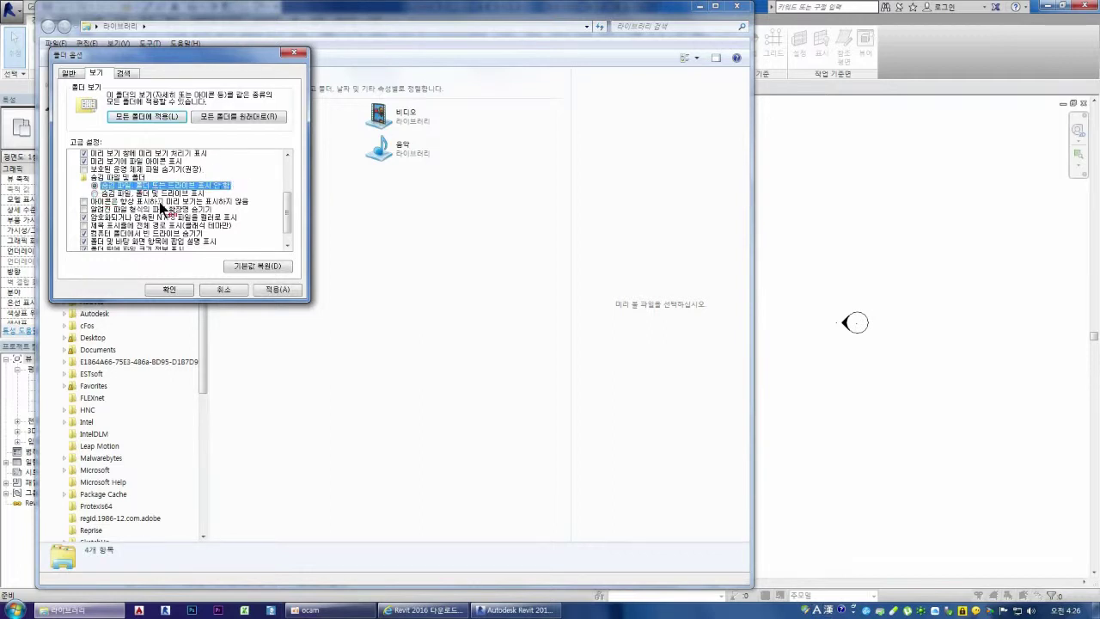
left_click(96, 194)
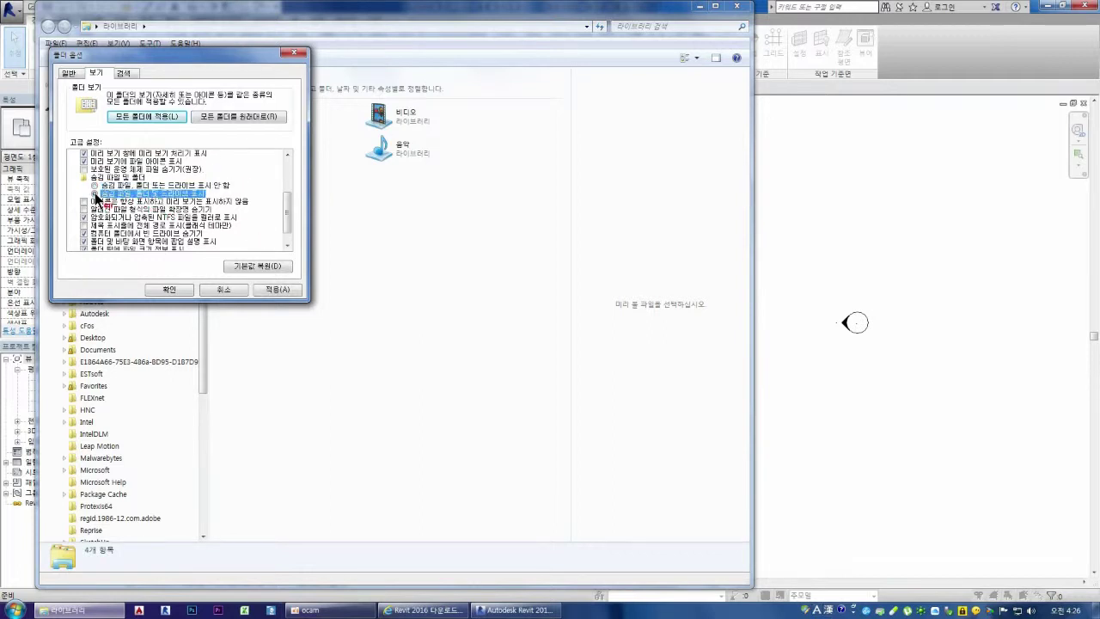
Apply and close Folder Options, then open C:\ProgramData\Autodesk\RVT 2016
left_click(268, 288)
left_click(168, 289)
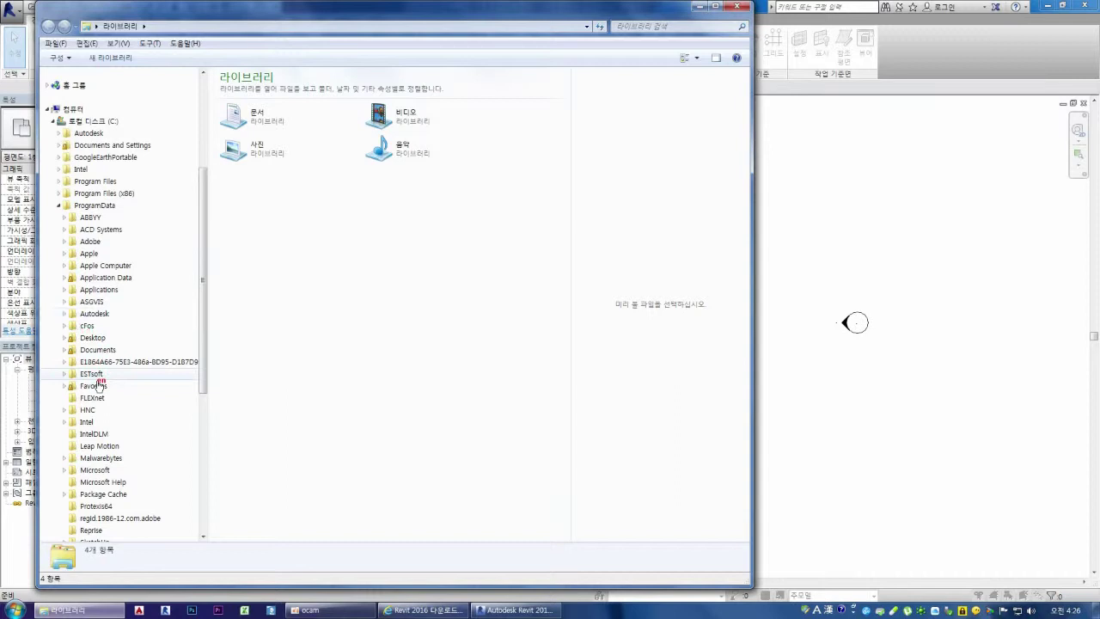
left_click_drag(203, 357, 205, 391)
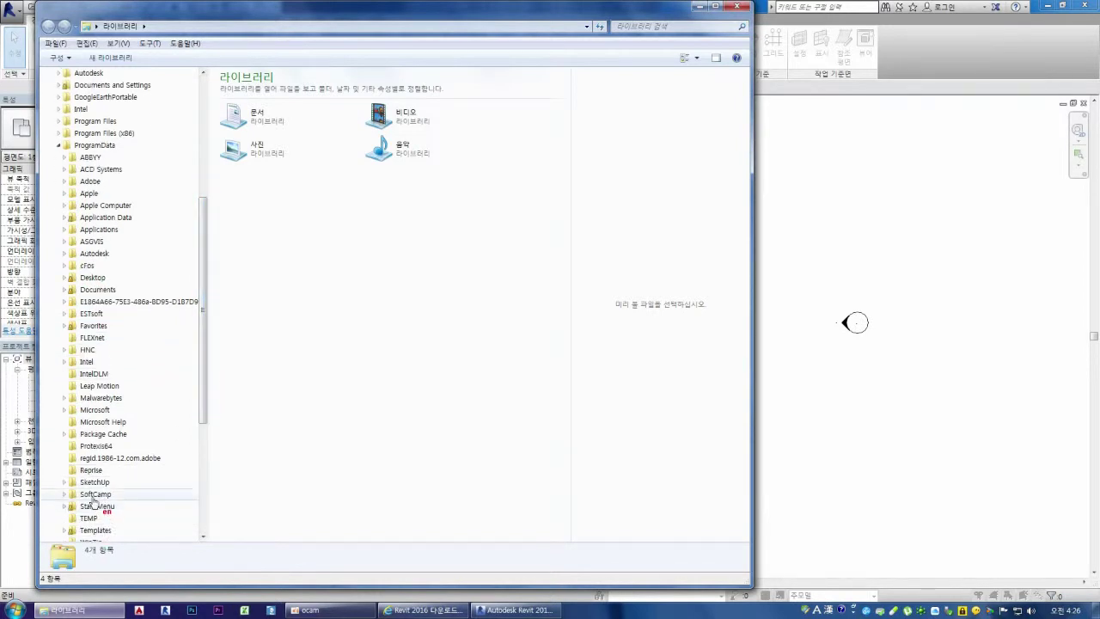
scroll(95, 481, "up", 5)
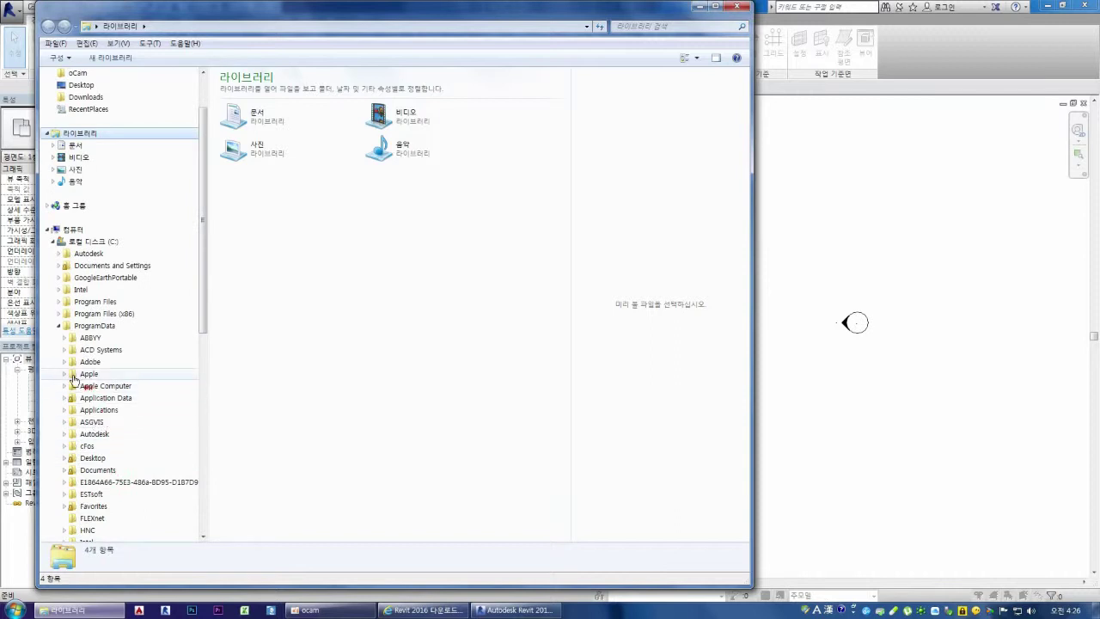
left_click(63, 434)
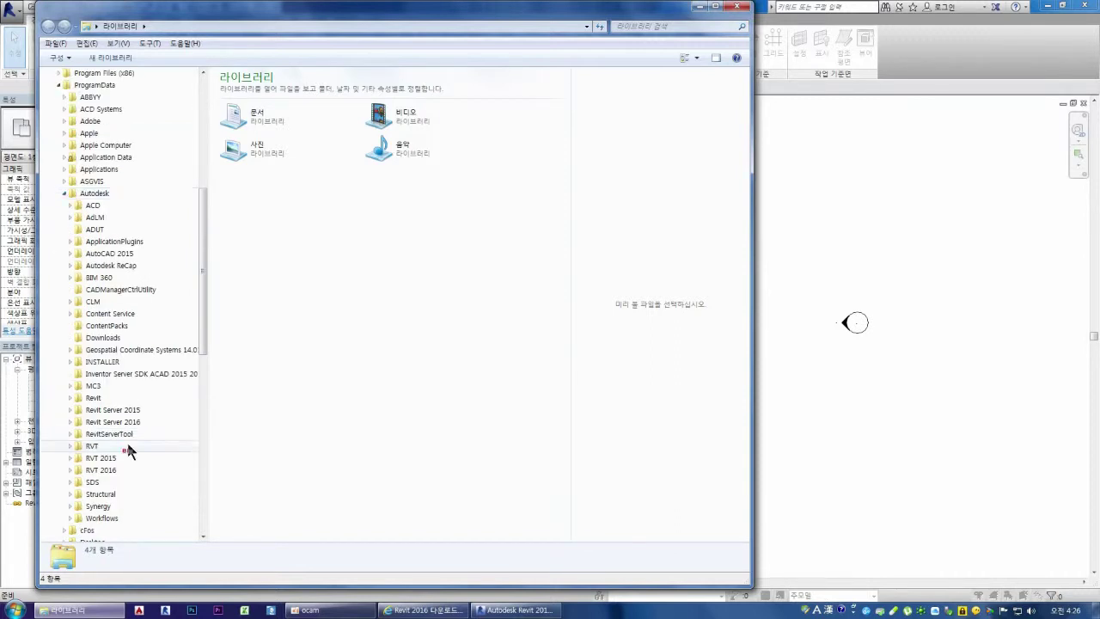
left_click(96, 474)
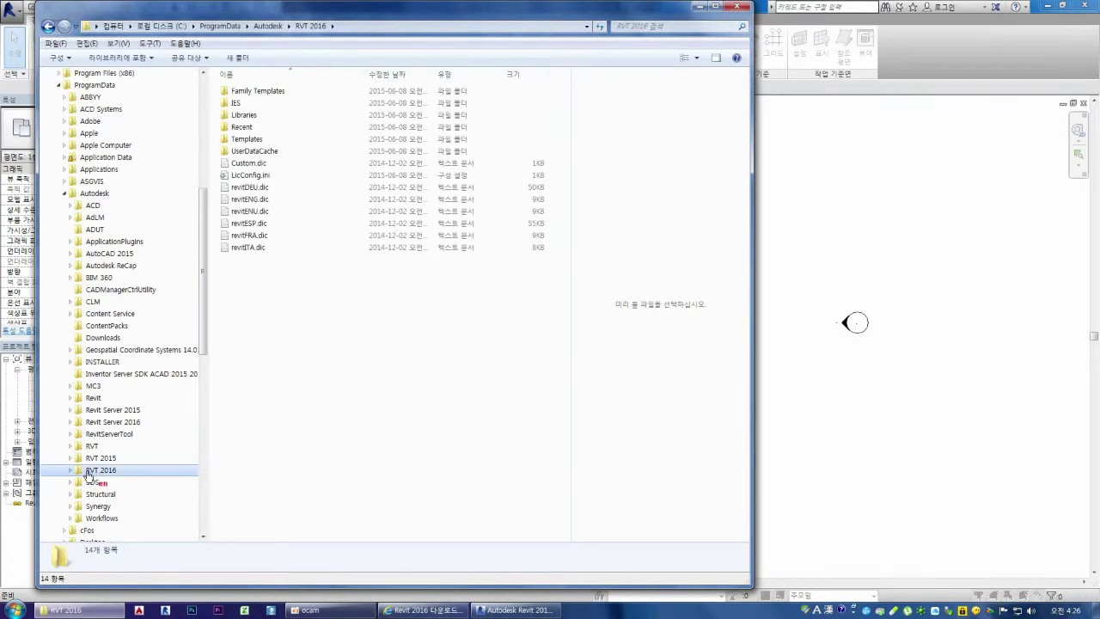
Browse RVT 2016's Family Templates, Libraries, Generic and Korea library folders
left_click(70, 471)
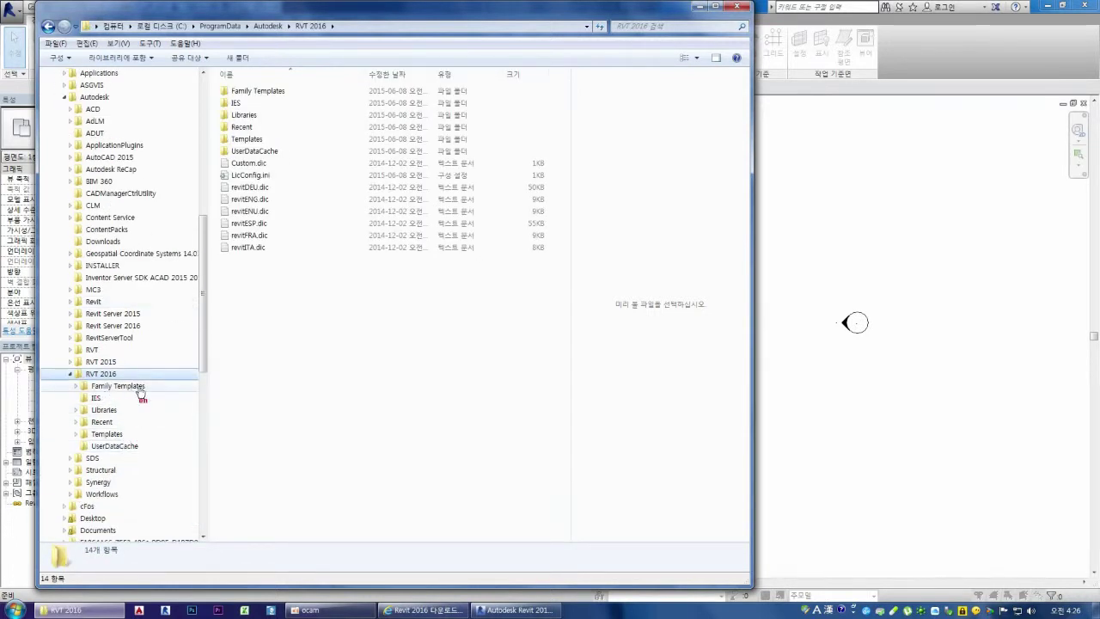
left_click(112, 386)
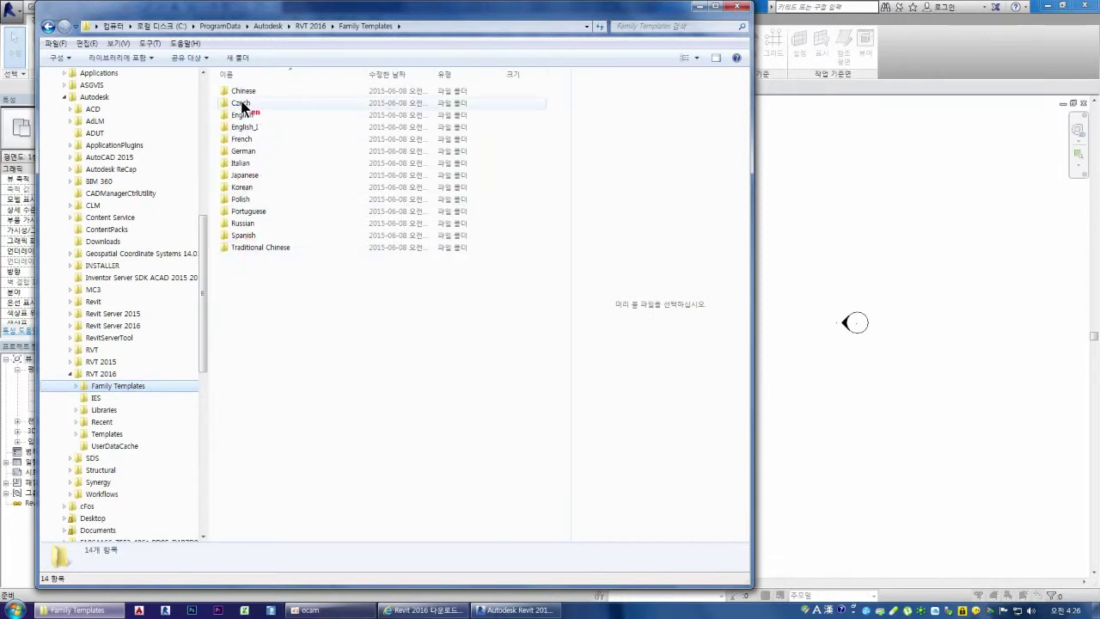
left_click(106, 411)
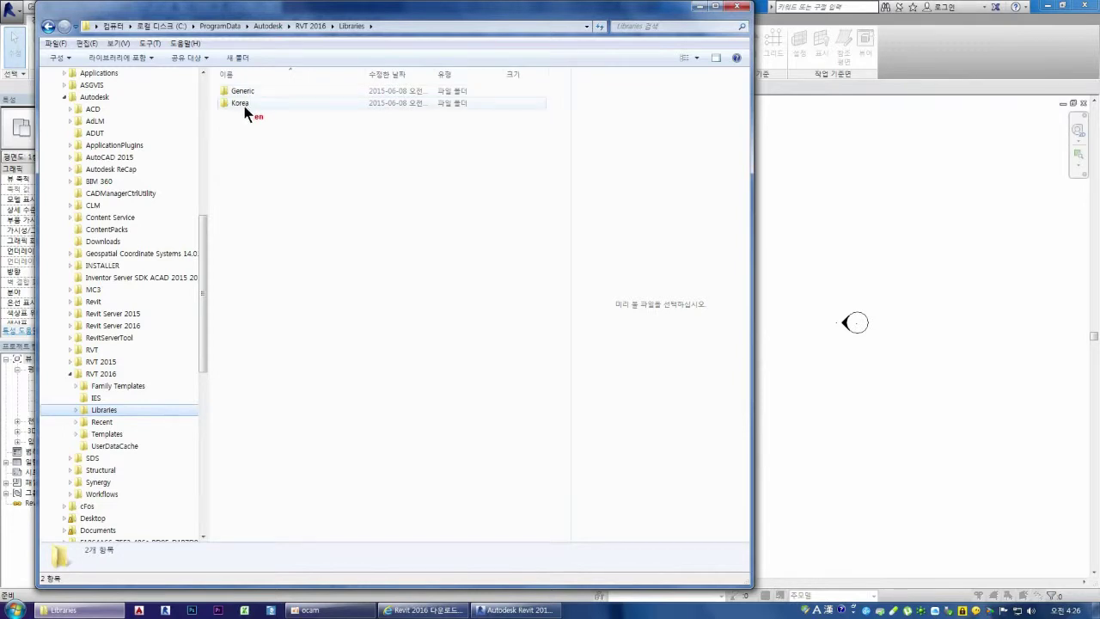
left_click(75, 409)
scroll(86, 410, "down", 6)
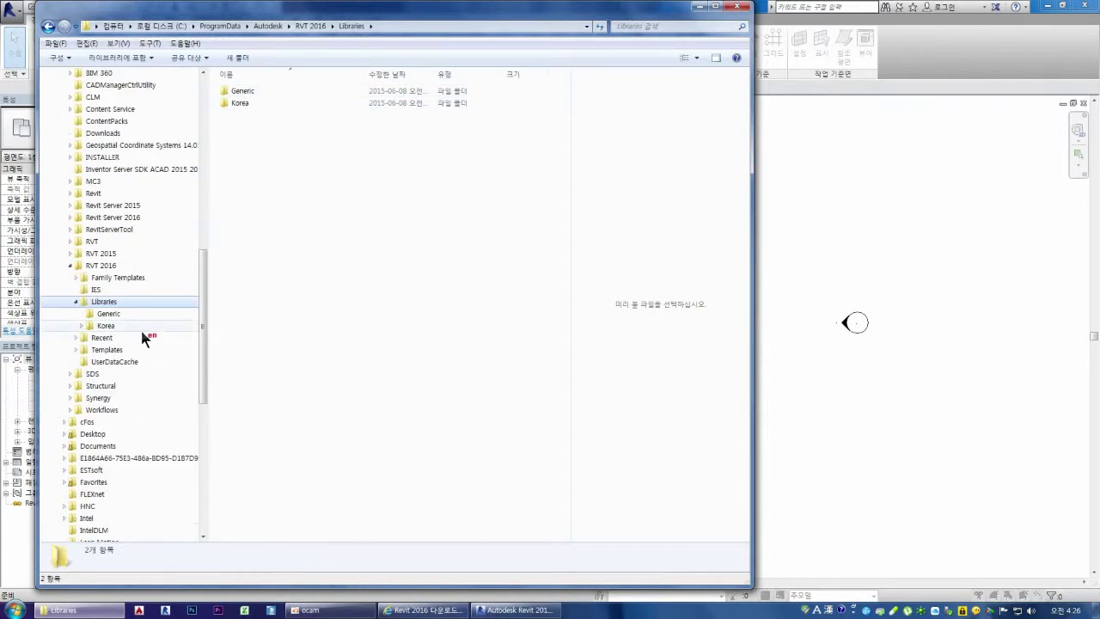
left_click(118, 314)
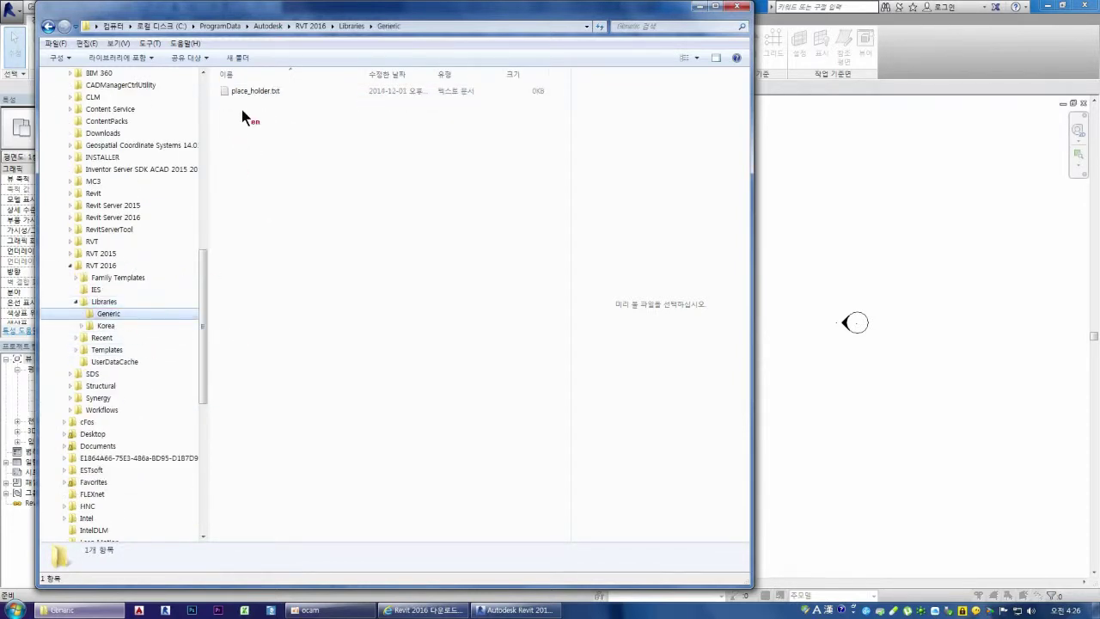
left_click(107, 302)
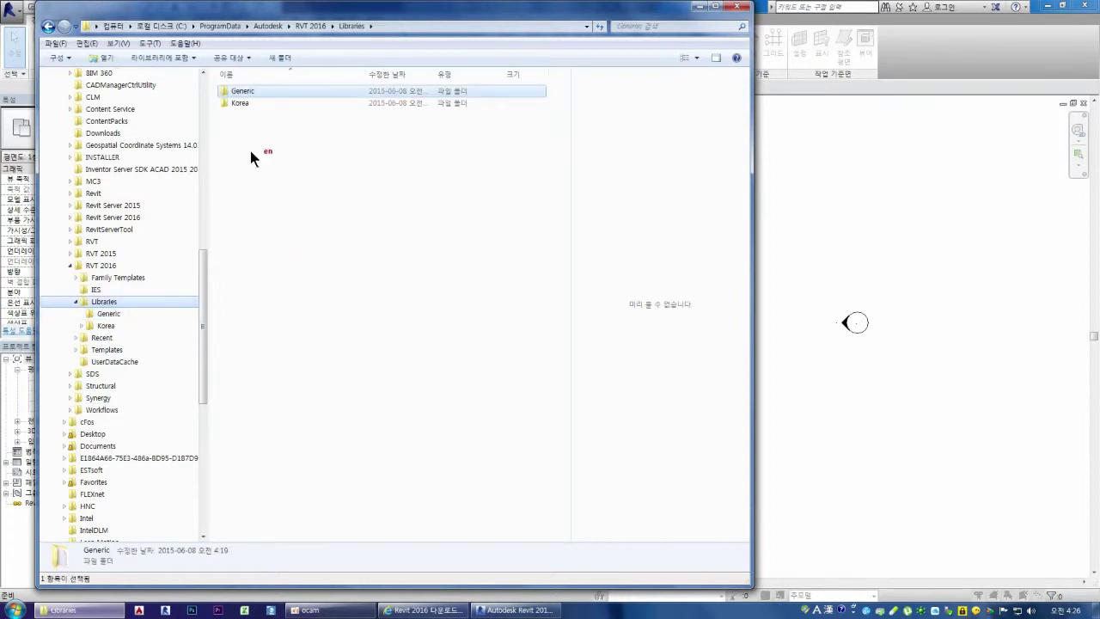
left_click(105, 326)
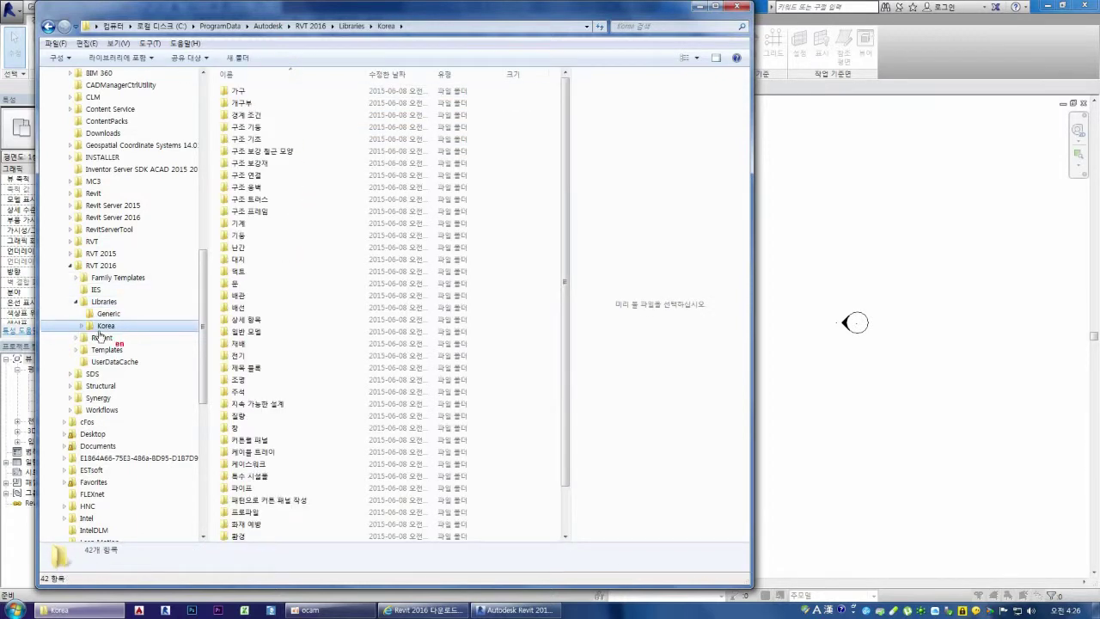
left_click_drag(204, 305, 204, 297)
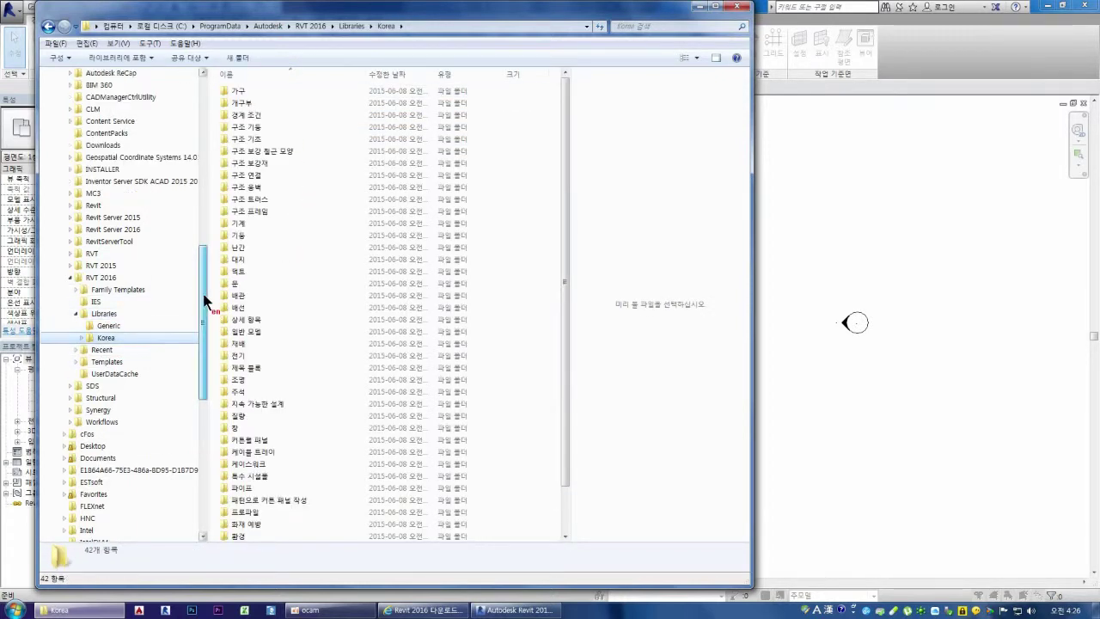
Expand RVT 2015 and its Libraries folder, then return to Revit's File Locations
left_click(70, 278)
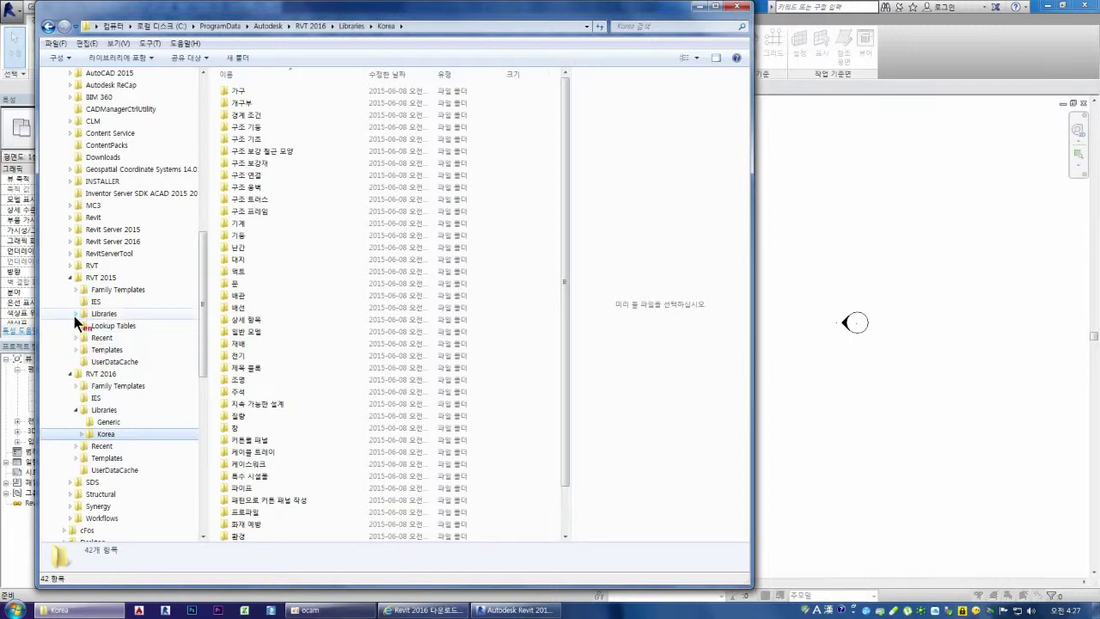
left_click(75, 313)
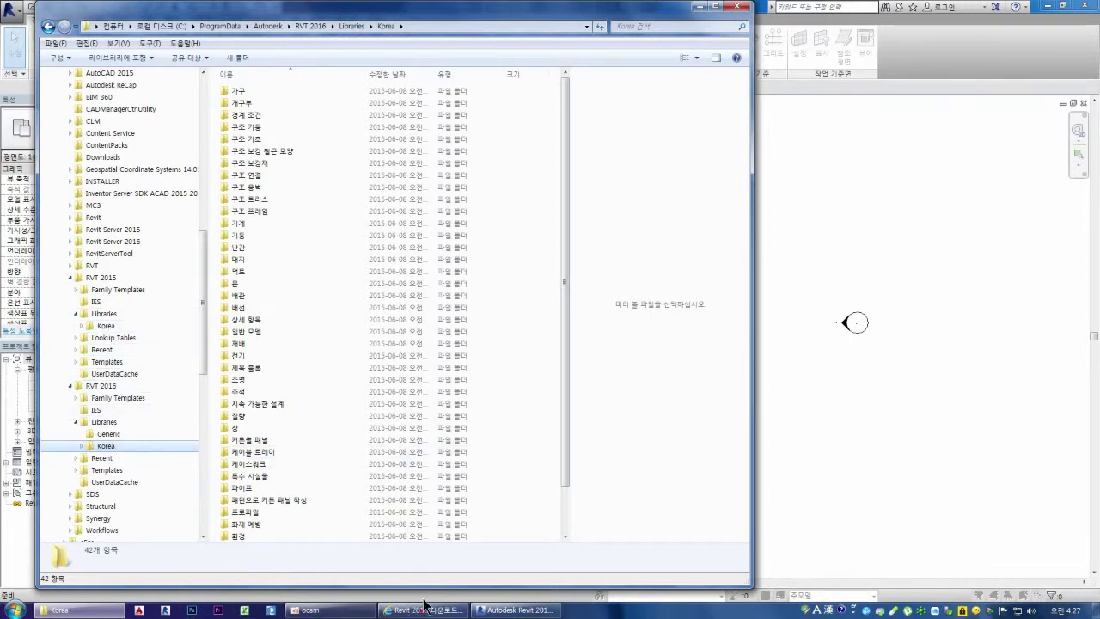
left_click(507, 606)
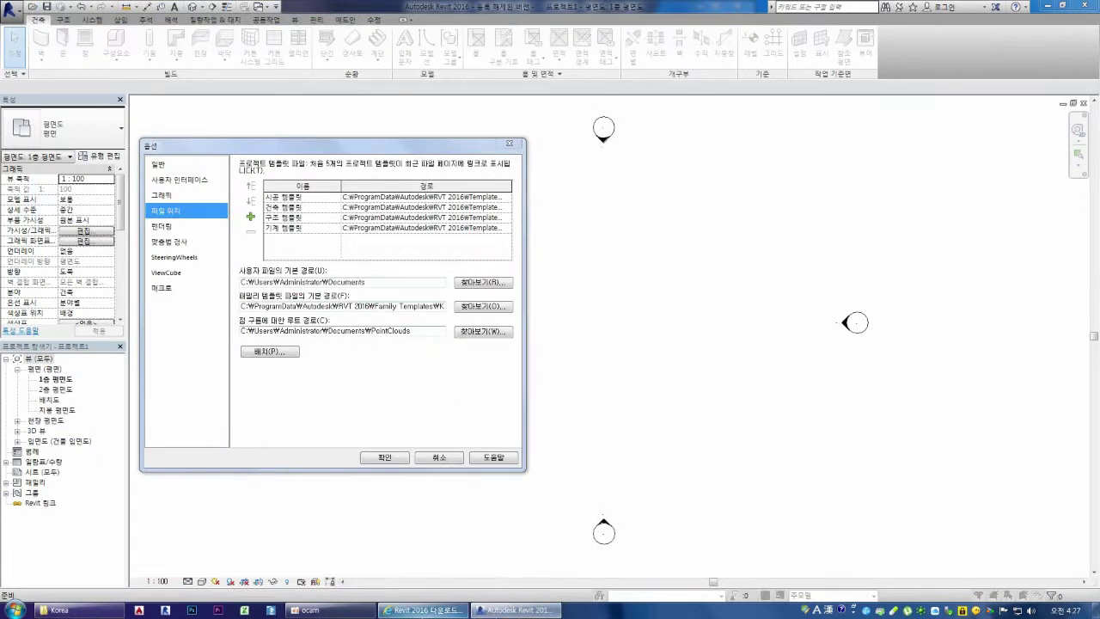
Open the RVT 2016 Templates folder (Generic, Korea) in Explorer, then return to Revit's File Locations options
left_click(89, 610)
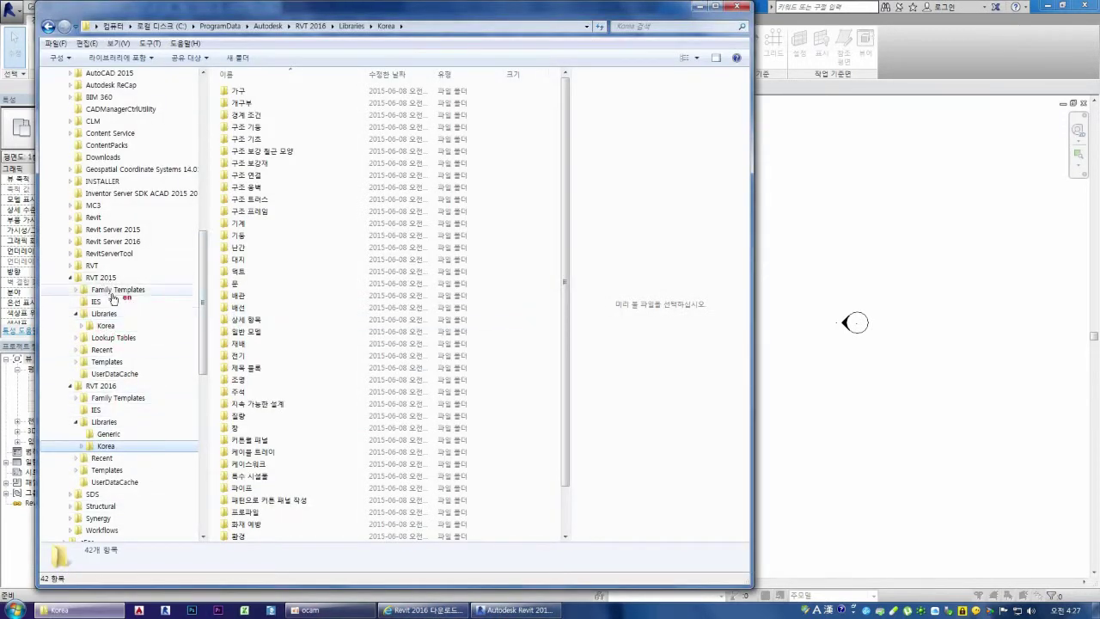
left_click(79, 470)
left_click(110, 470)
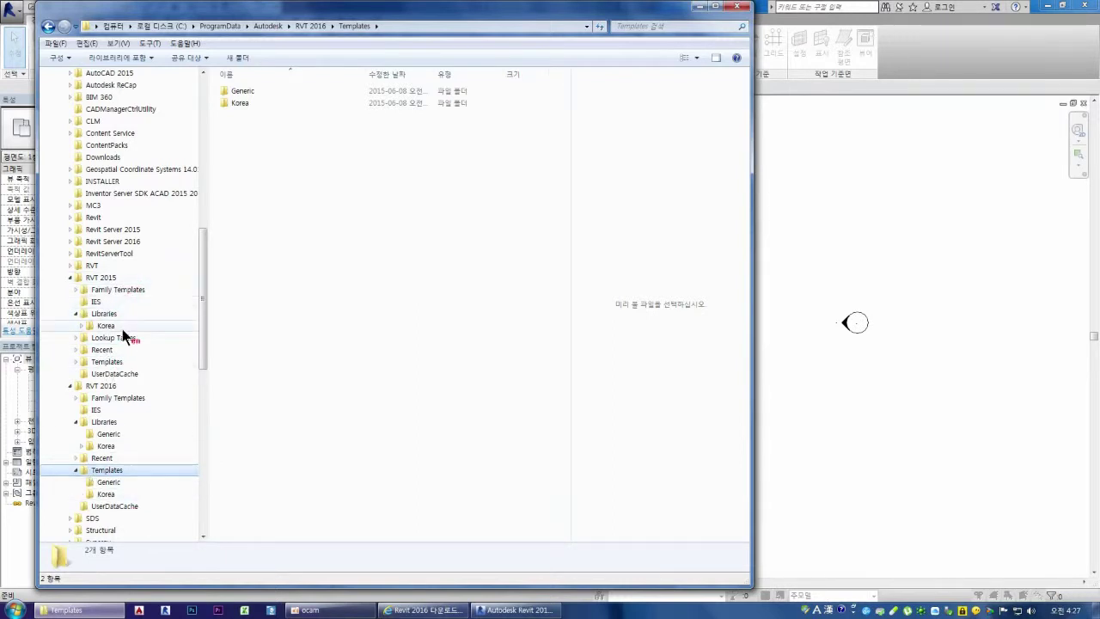
left_click(516, 609)
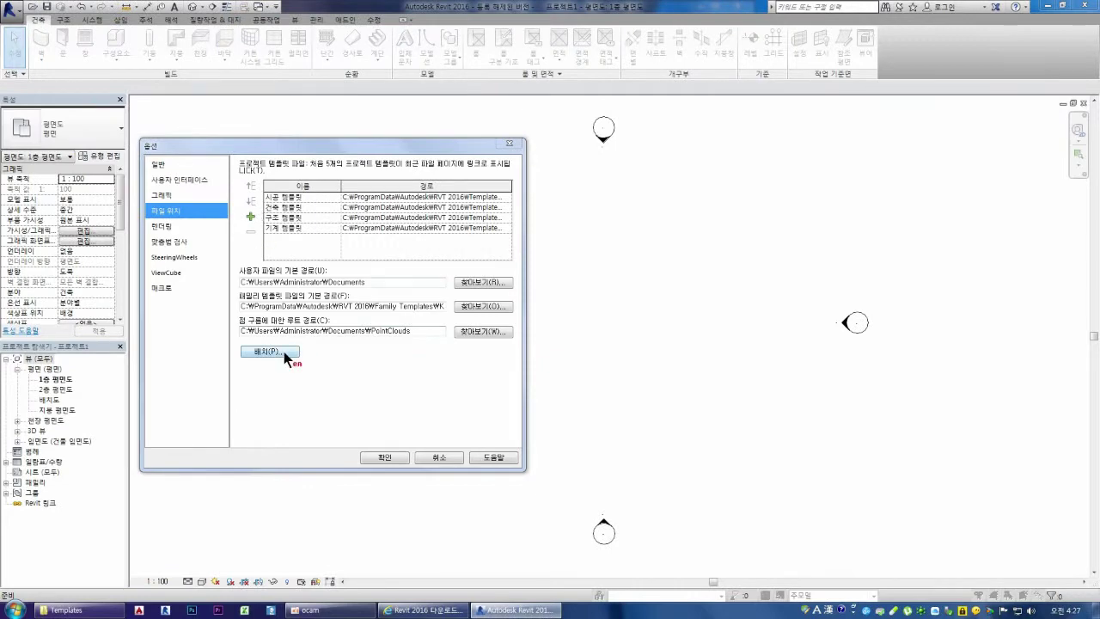
View the configured library locations, then cancel both the Places list and the Options dialog unchanged
left_click(284, 353)
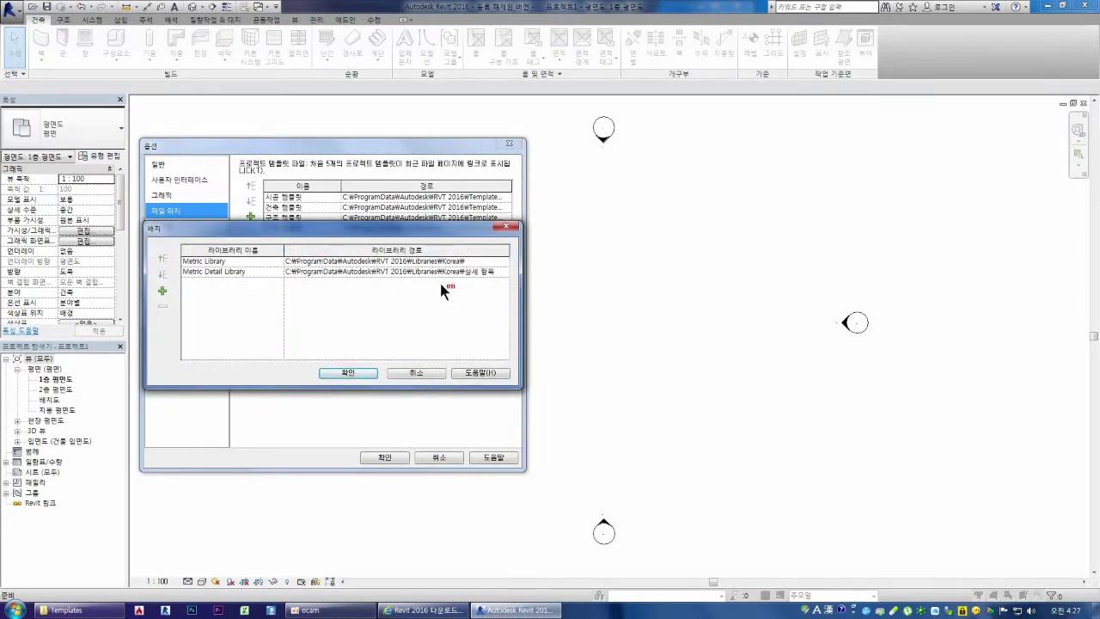
left_click(419, 375)
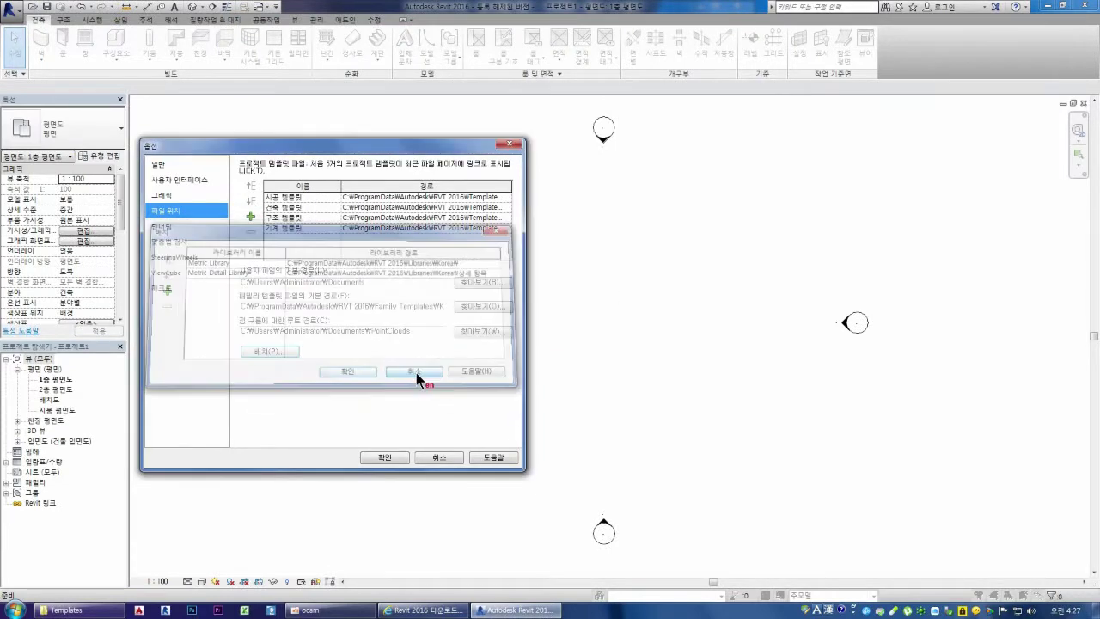
left_click(447, 460)
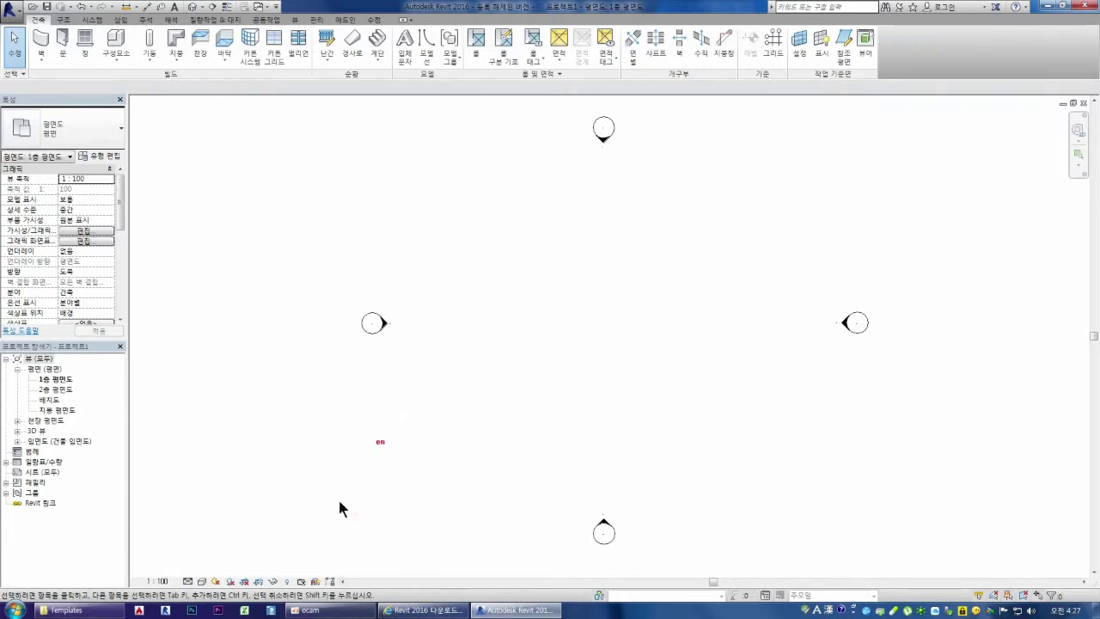
left_click(432, 610)
mouse_move(421, 610)
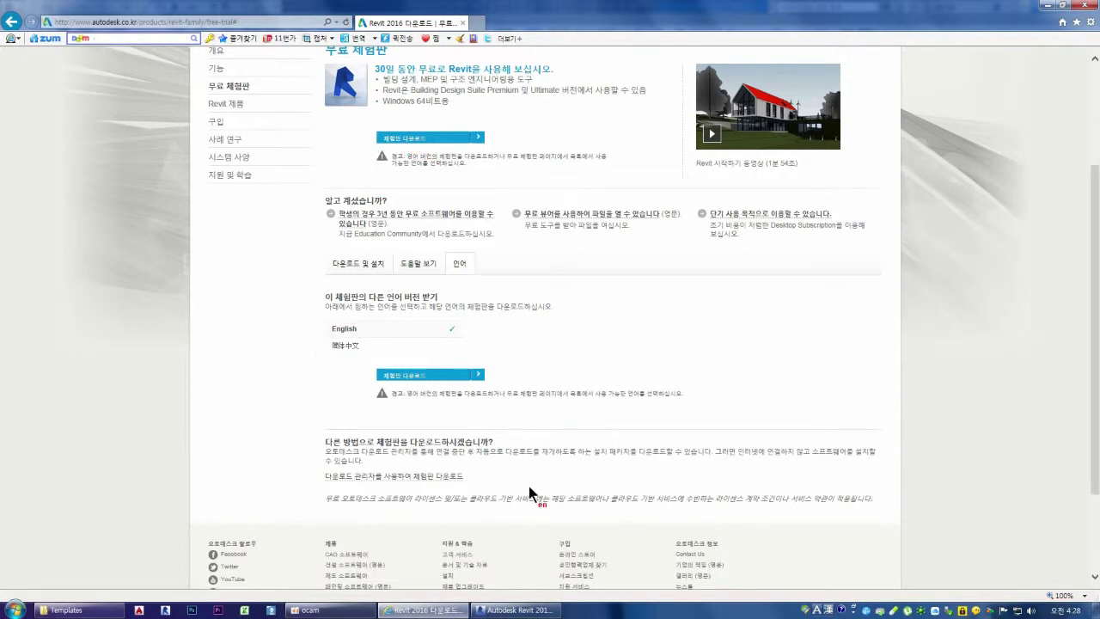
left_click_drag(310, 474, 311, 468)
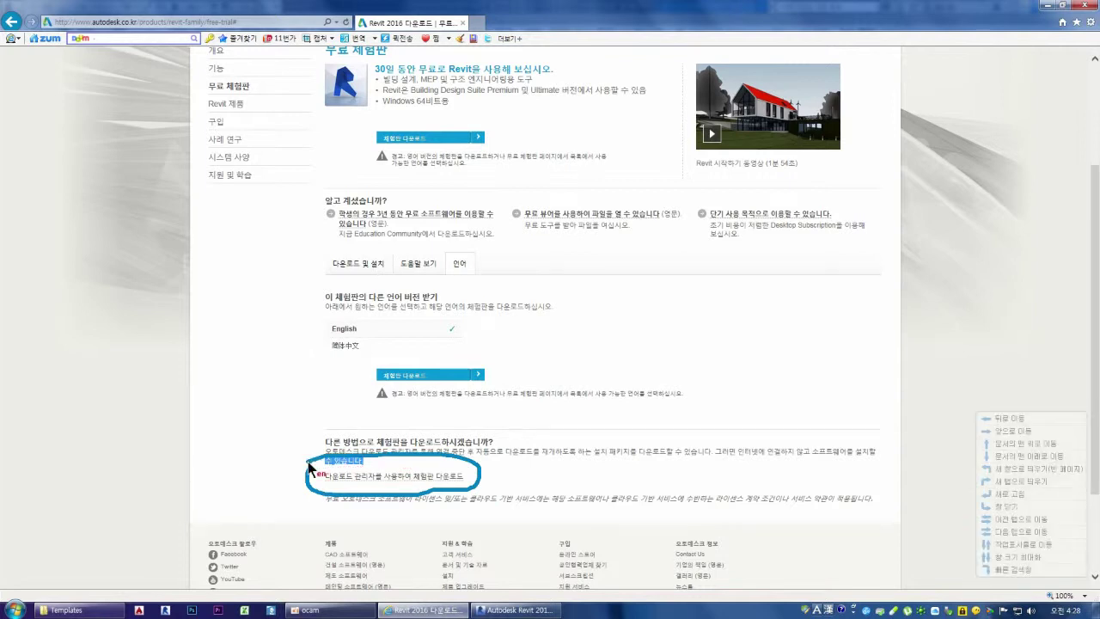
right_click(312, 469)
left_click(288, 417)
mouse_move(366, 352)
right_mouse_down()
mouse_move(344, 144)
mouse_move(487, 187)
mouse_move(537, 449)
mouse_move(302, 474)
mouse_move(483, 507)
mouse_move(528, 464)
mouse_move(636, 473)
mouse_move(671, 500)
right_mouse_up()
mouse_move(557, 491)
right_mouse_down()
mouse_move(631, 432)
mouse_move(611, 519)
mouse_move(746, 487)
right_mouse_up()
mouse_move(589, 487)
right_mouse_down()
mouse_move(425, 448)
mouse_move(315, 475)
right_mouse_up()
mouse_move(460, 520)
right_mouse_down()
mouse_move(395, 434)
mouse_move(400, 509)
mouse_move(468, 442)
mouse_move(485, 512)
mouse_move(296, 443)
mouse_move(481, 515)
mouse_move(473, 526)
right_mouse_up()
mouse_move(352, 464)
right_mouse_down()
mouse_move(307, 490)
mouse_move(503, 447)
mouse_move(335, 447)
mouse_move(303, 461)
right_mouse_up()
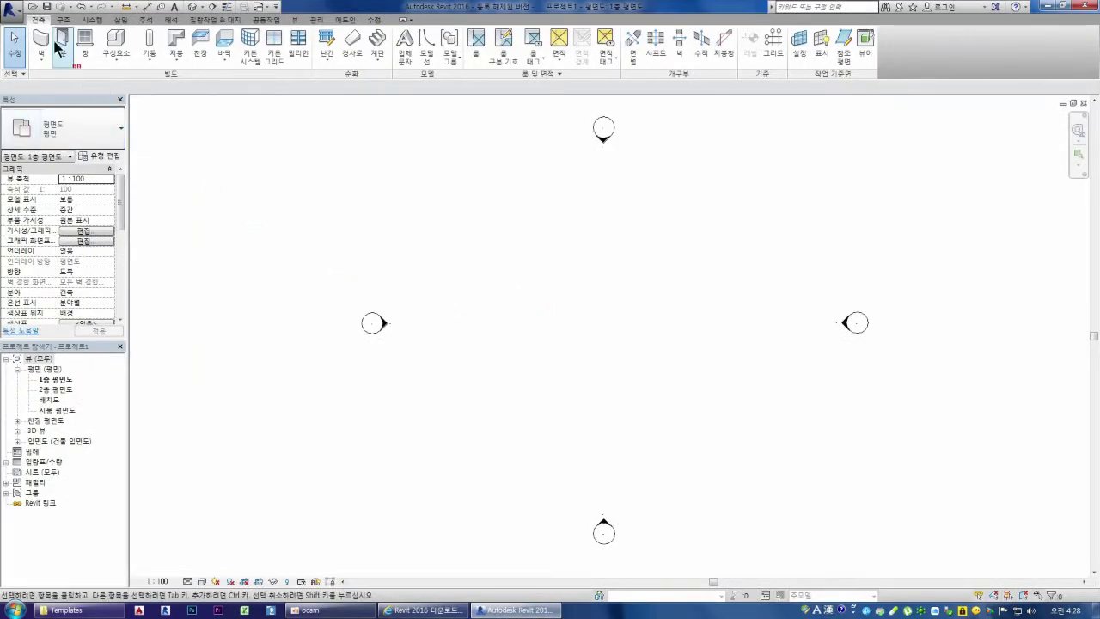
Start the Open project dialog in Revit and bring the RVT 2016 Templates Explorer window forward
left_click(33, 7)
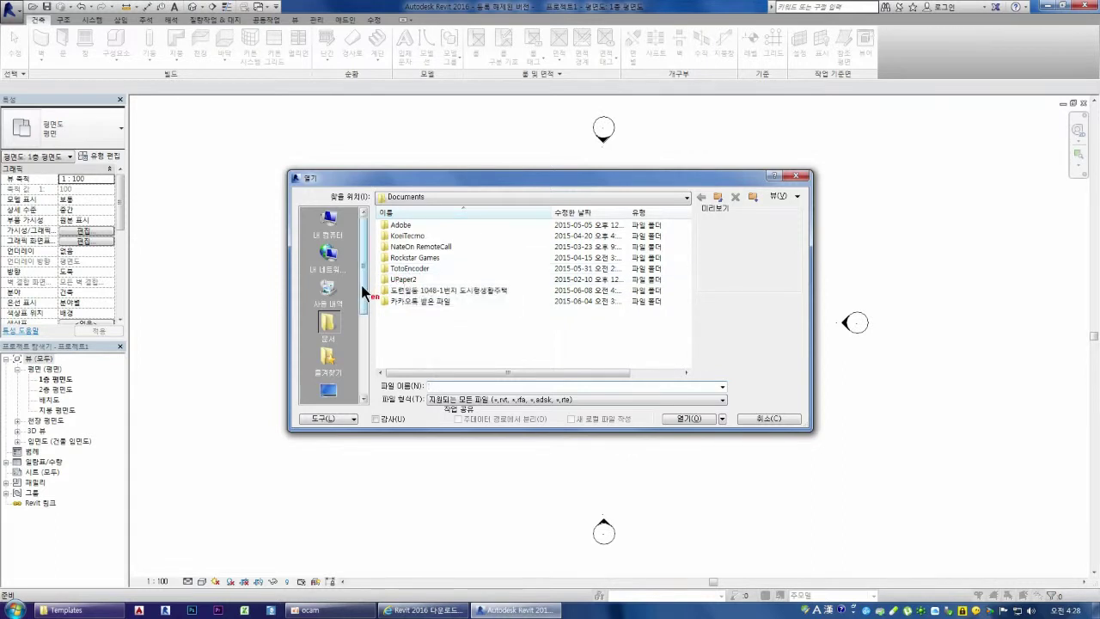
left_click(86, 610)
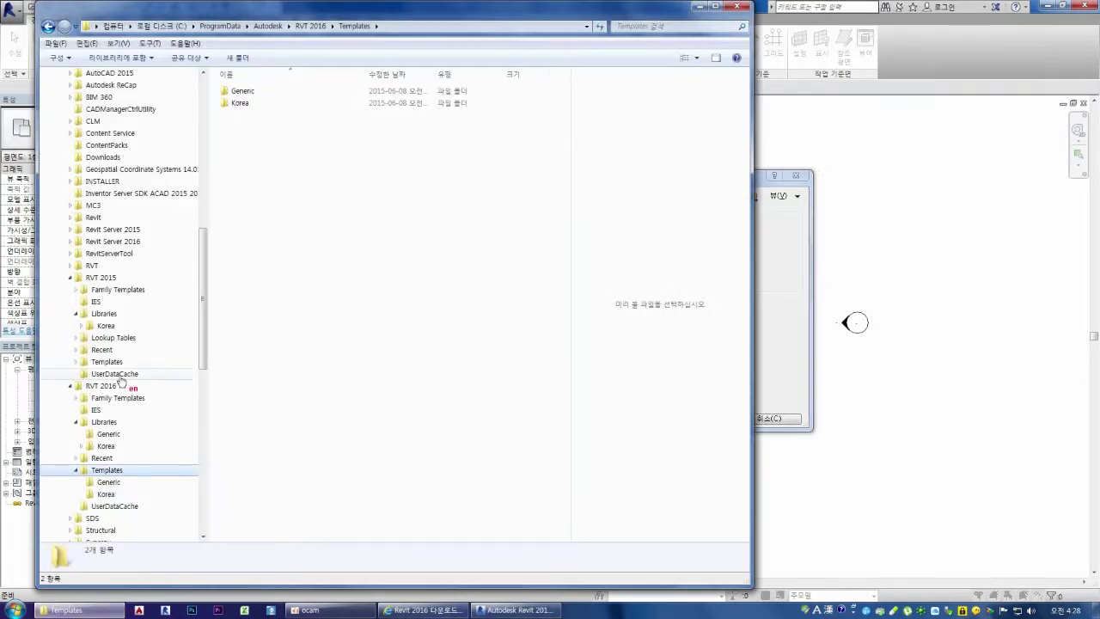
In Documents, browse Rockstar Games down through Social Club, Launcher and Renderer, then go back
left_click_drag(203, 287, 201, 90)
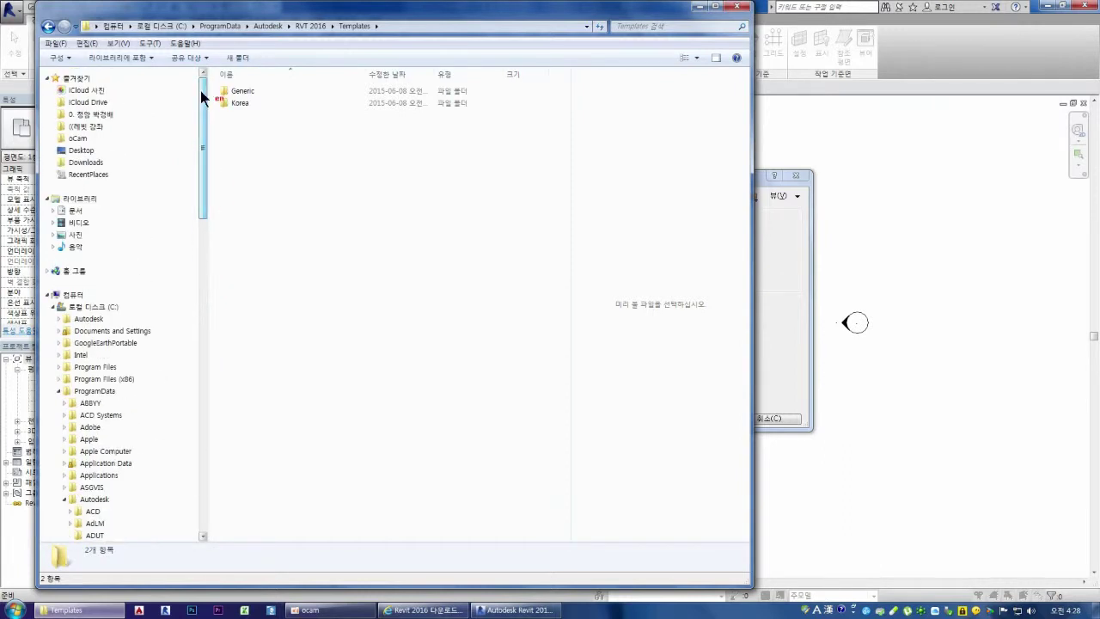
left_click(86, 211)
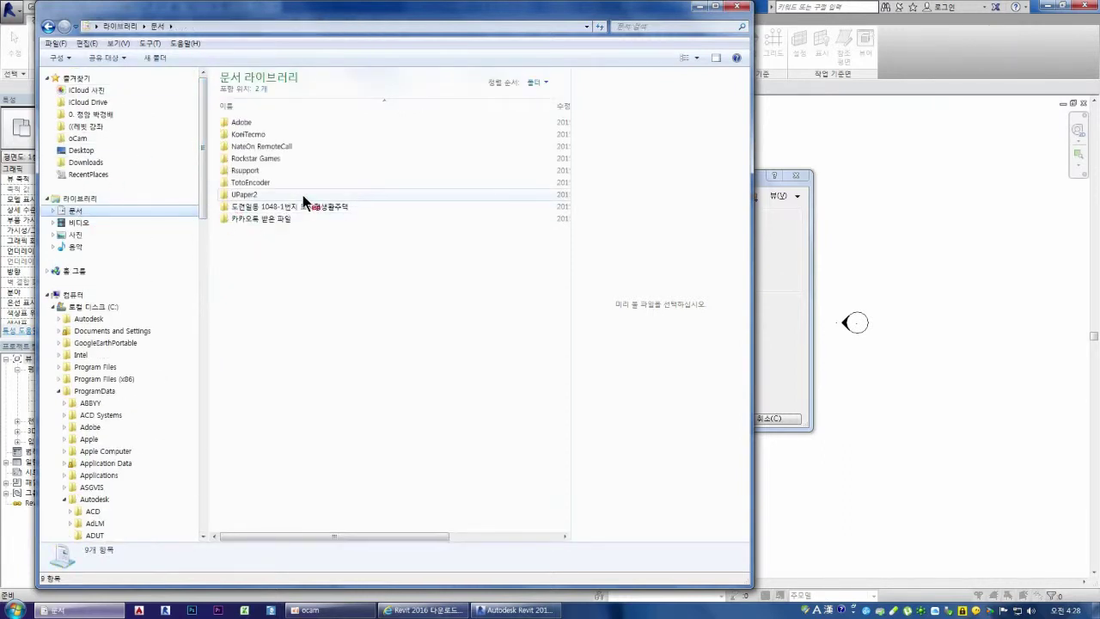
double_click(254, 159)
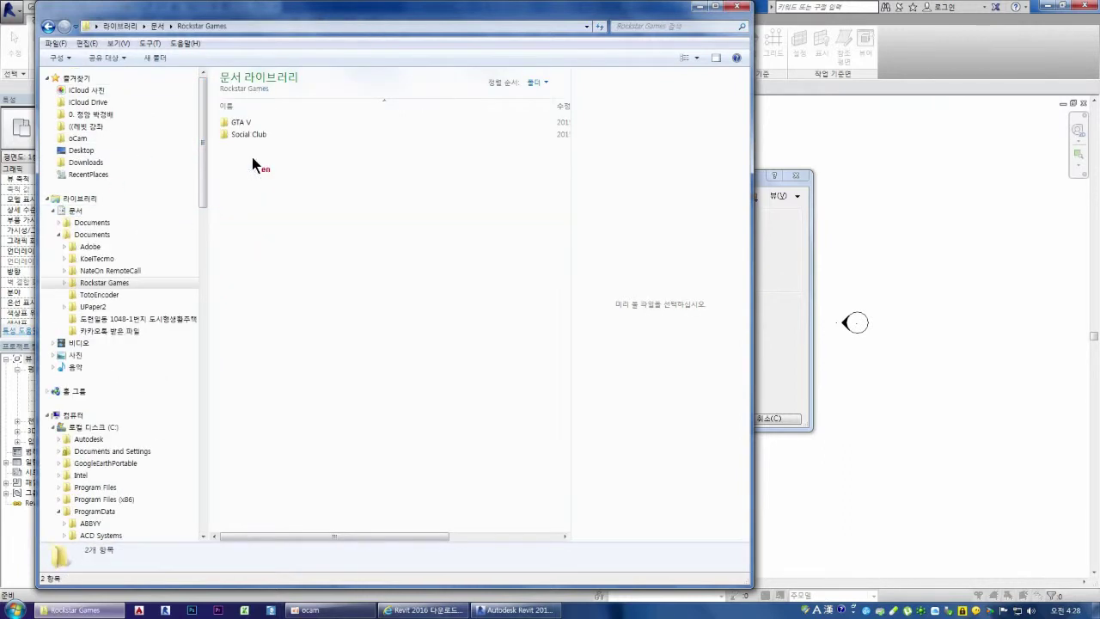
double_click(255, 136)
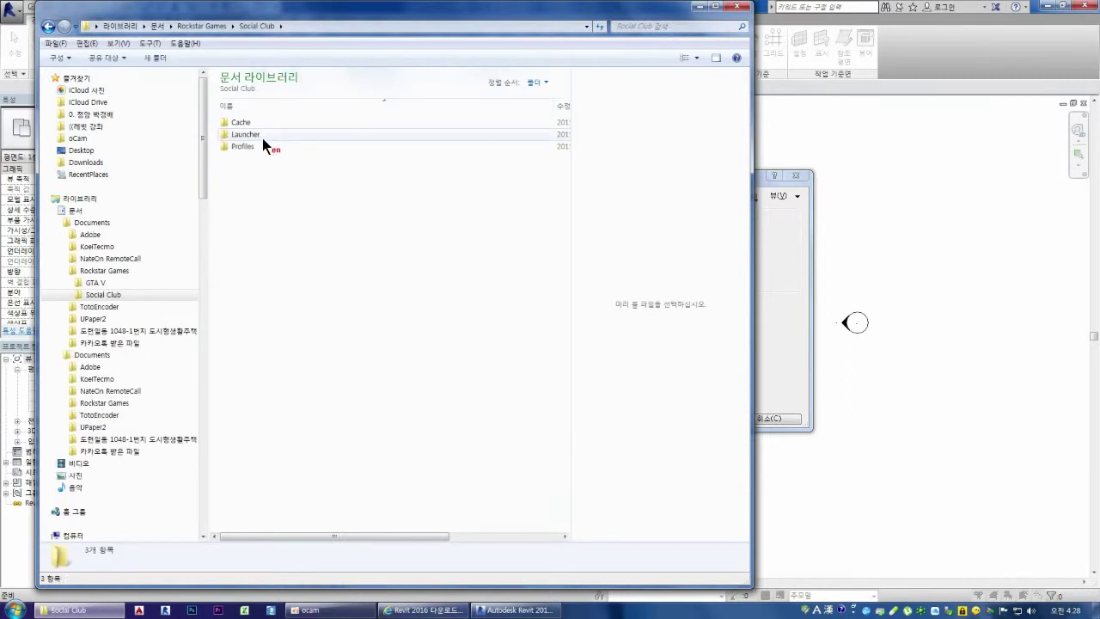
double_click(260, 135)
double_click(247, 122)
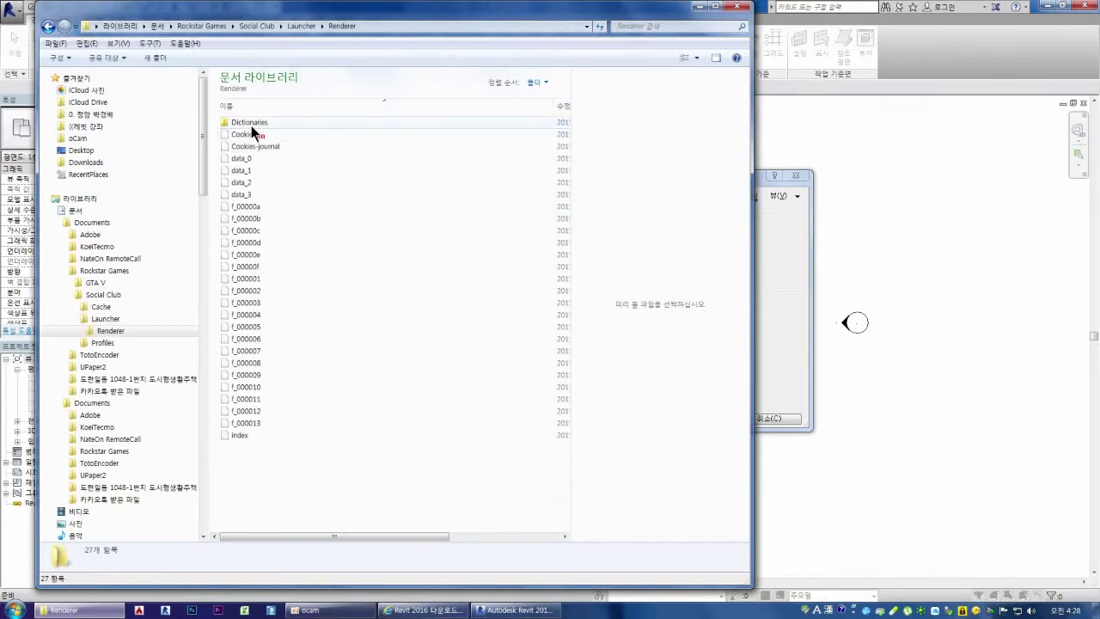
key("BackSpace")
key("BackSpace")
key("BackSpace")
key("BackSpace")
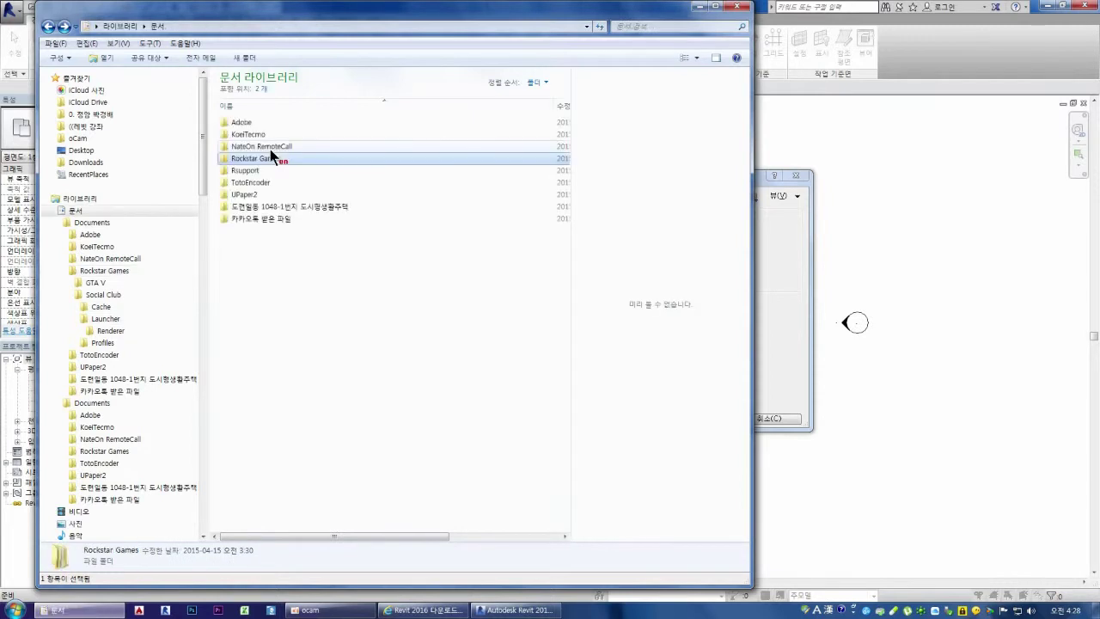
Permanently delete the Rockstar Games folder from Documents
left_click(279, 253)
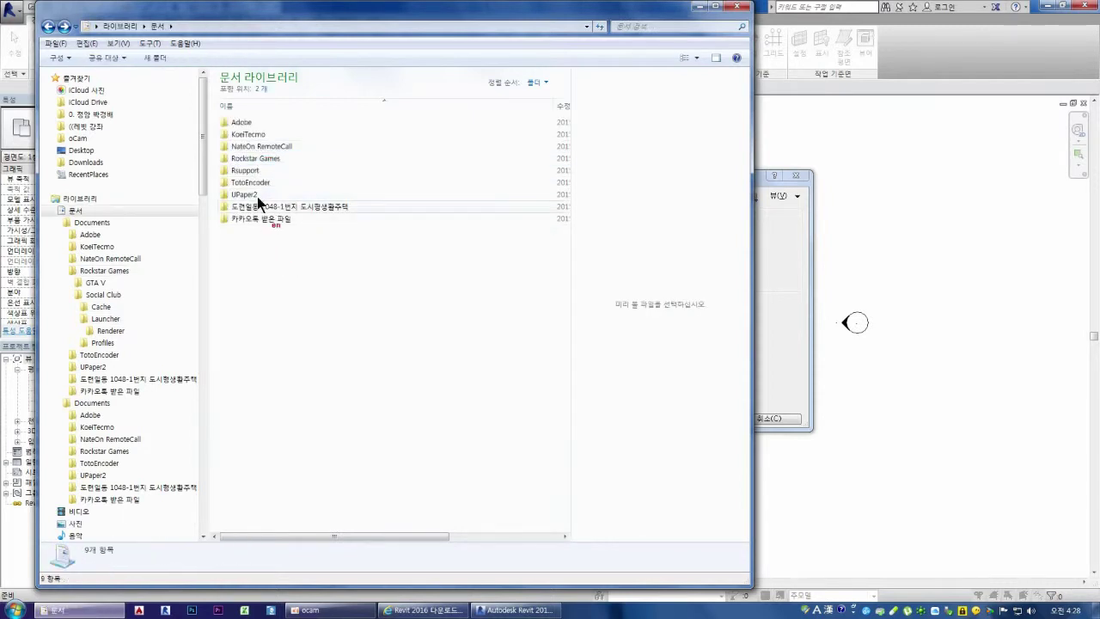
left_click(254, 163)
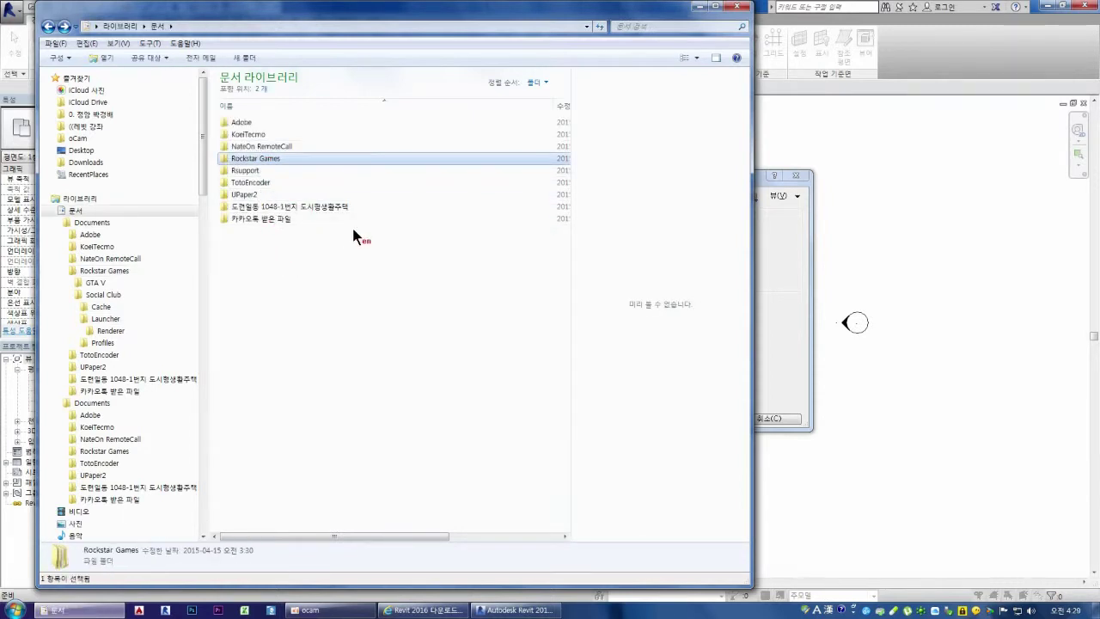
key("Delete")
key("Return")
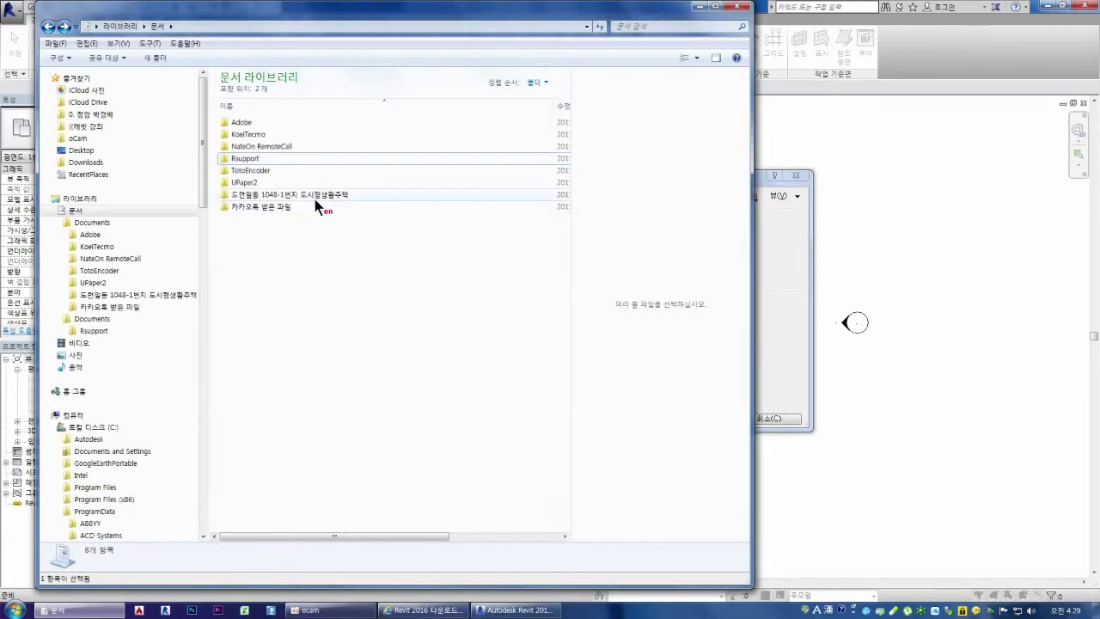
Permanently delete the 도시형생활주택 housing-project folder, then close Explorer
double_click(318, 198)
key("BackSpace")
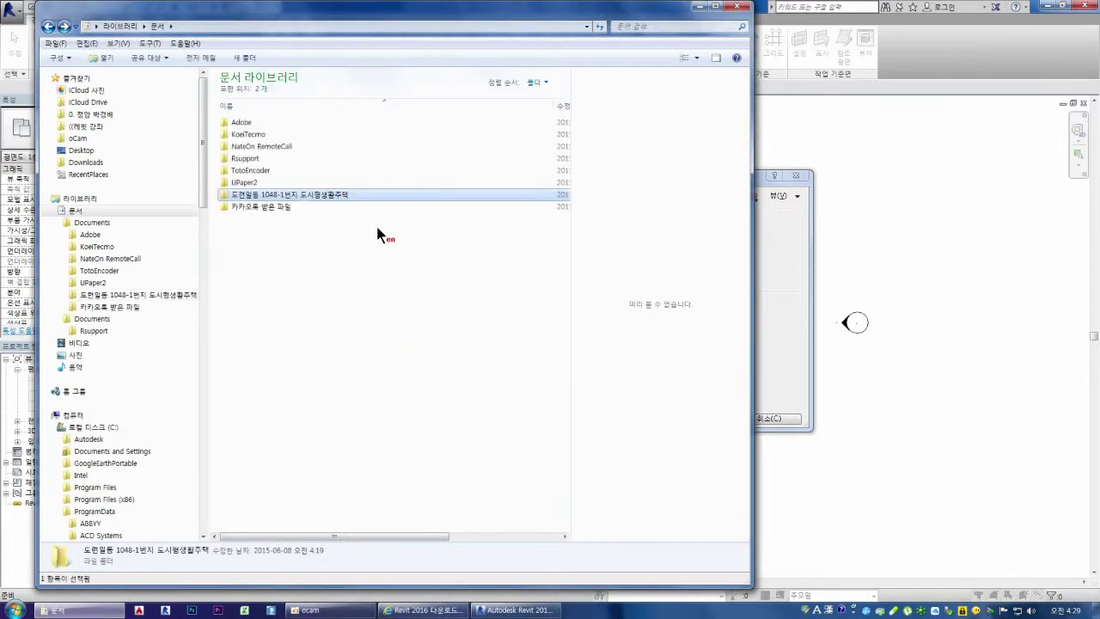
key("Delete")
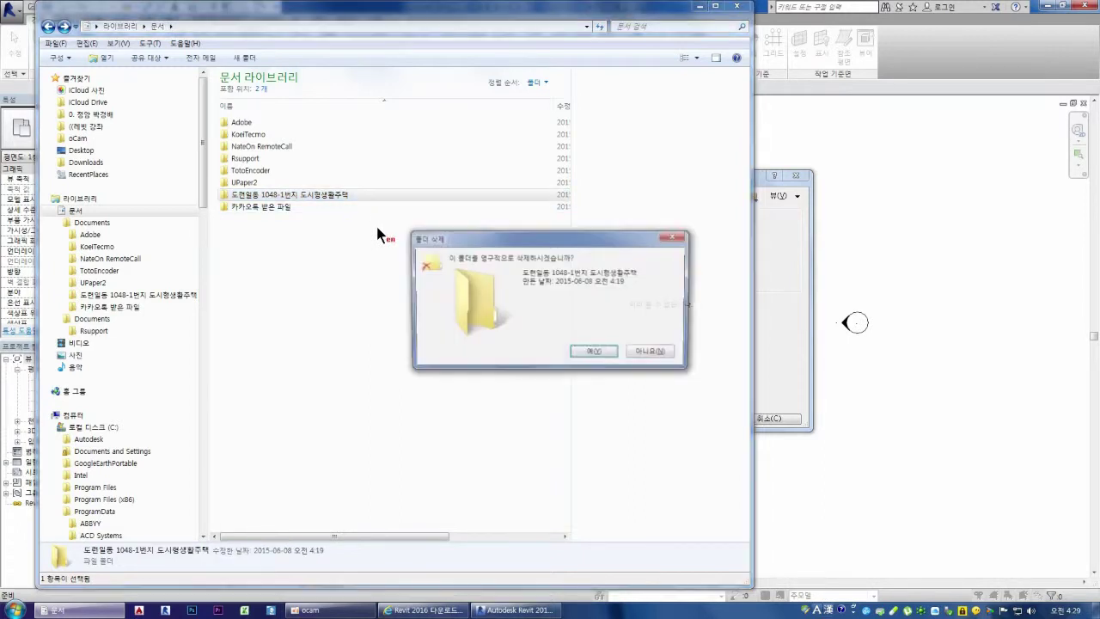
key("Return")
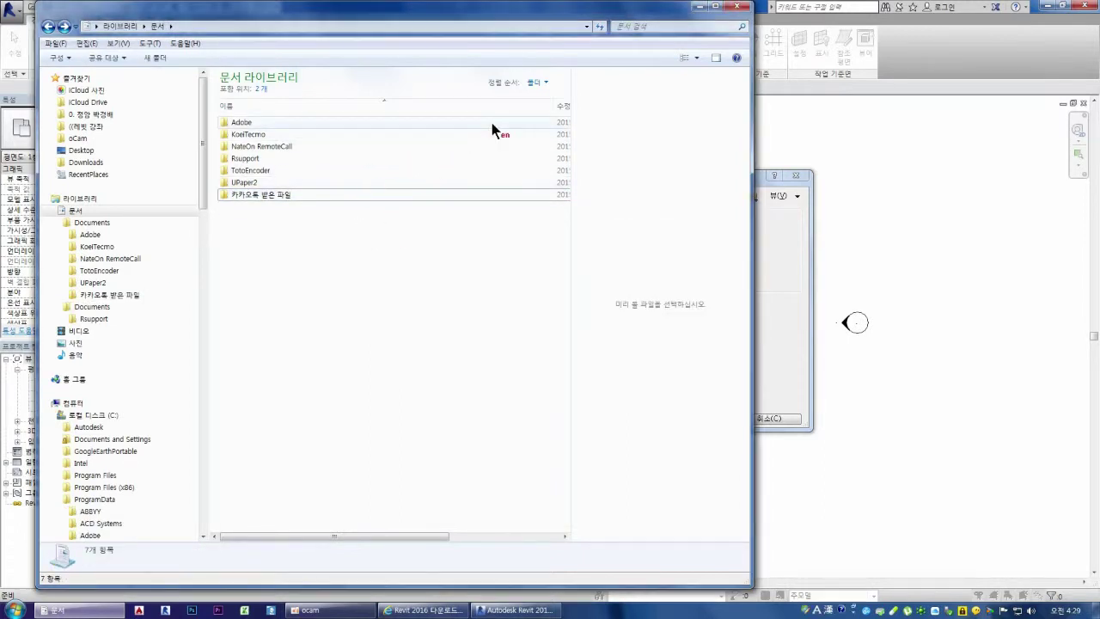
left_click(744, 10)
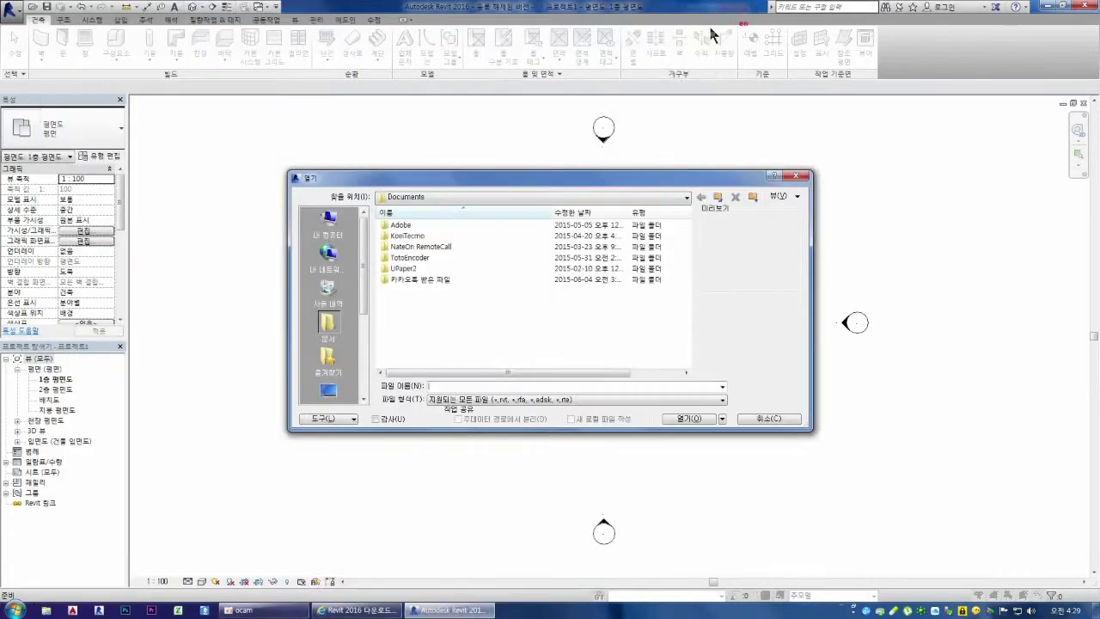
Open T:\참다랑어\참다랑어.rvt from the Open dialog, then minimize the Revit window
left_click_drag(570, 183, 552, 197)
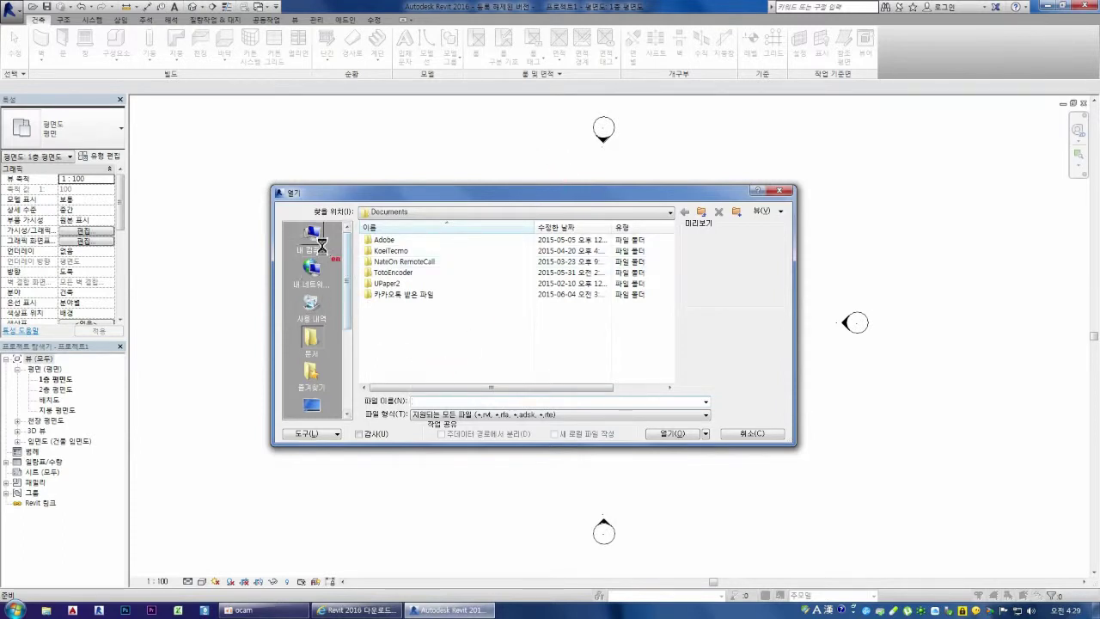
double_click(397, 323)
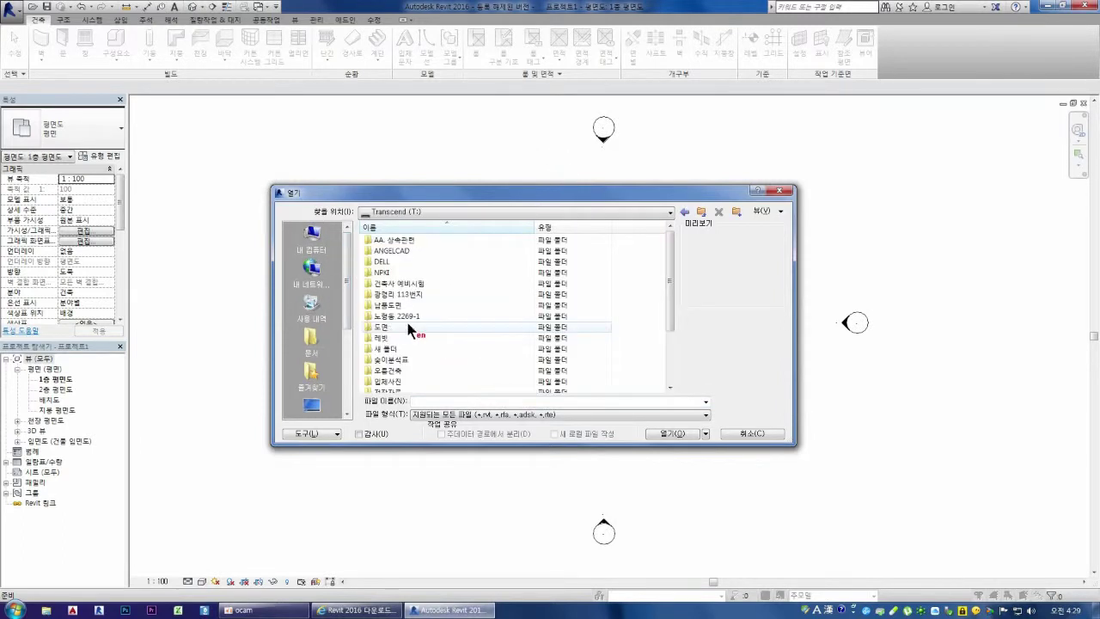
scroll(406, 334, "down", 3)
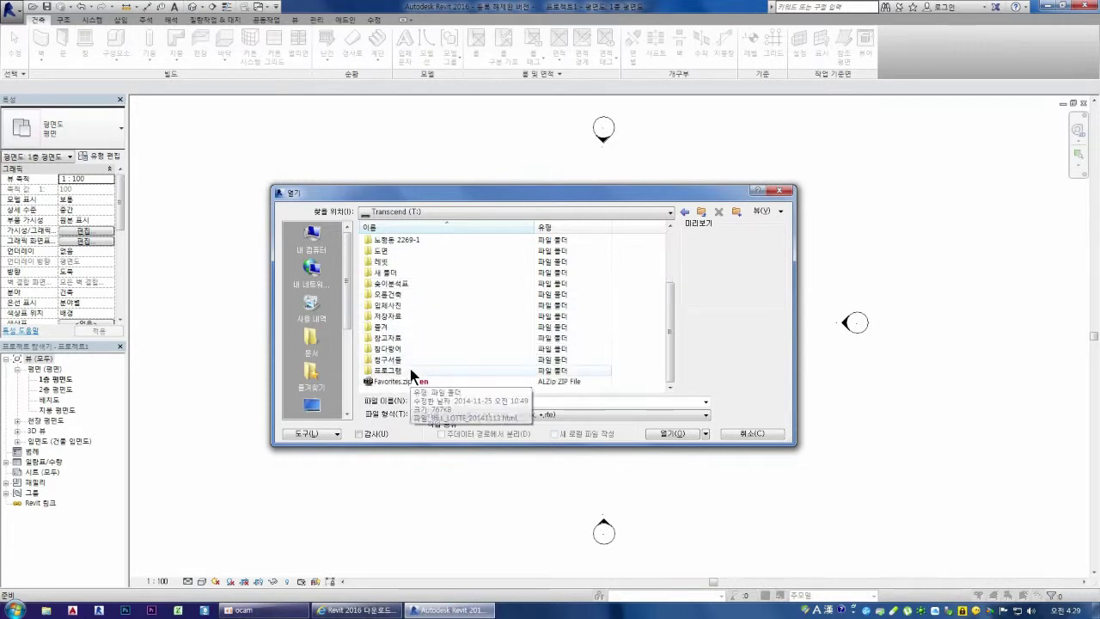
left_click(394, 350)
double_click(393, 353)
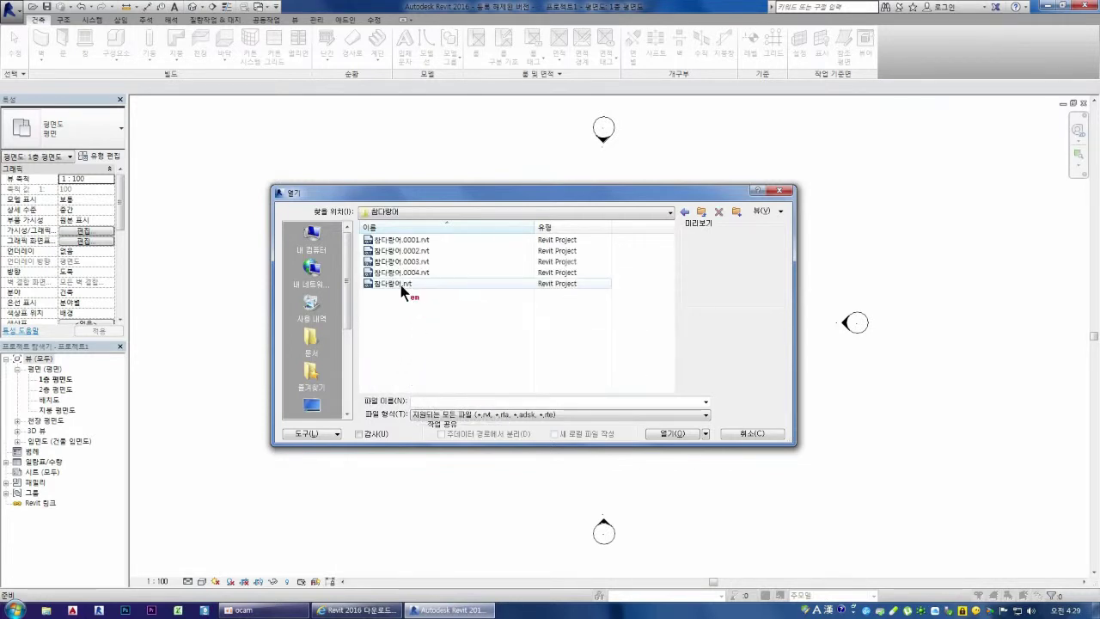
double_click(401, 284)
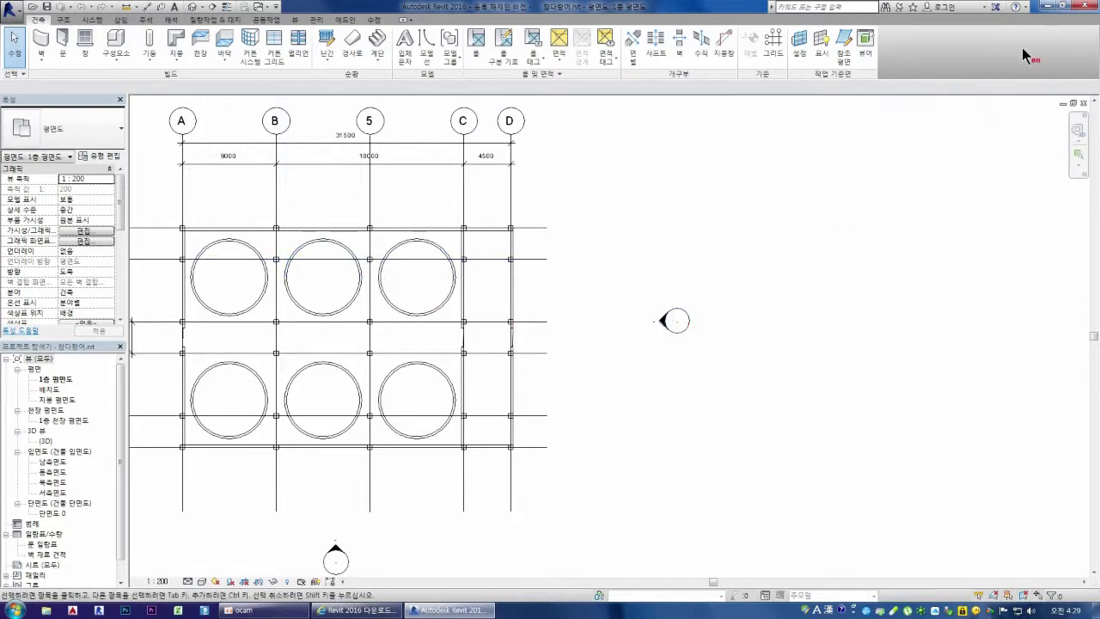
left_click(1046, 7)
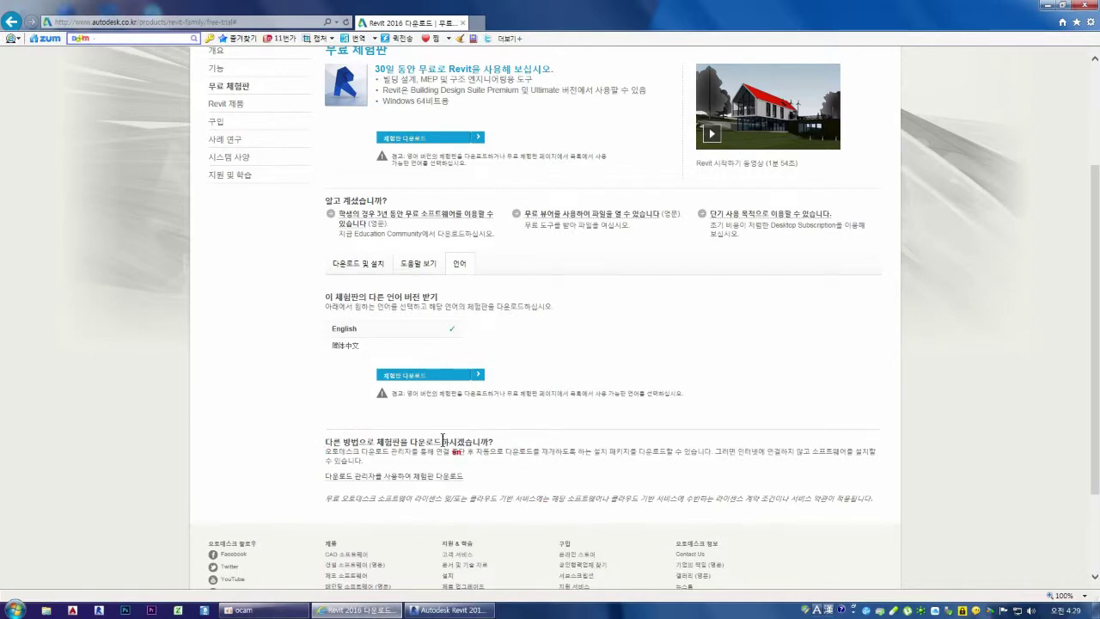
Browse the C: drive tree to C:\ProgramData\Autodesk, listing RVT 2015, RVT 2016 and Revit Server 2016
left_click(55, 609)
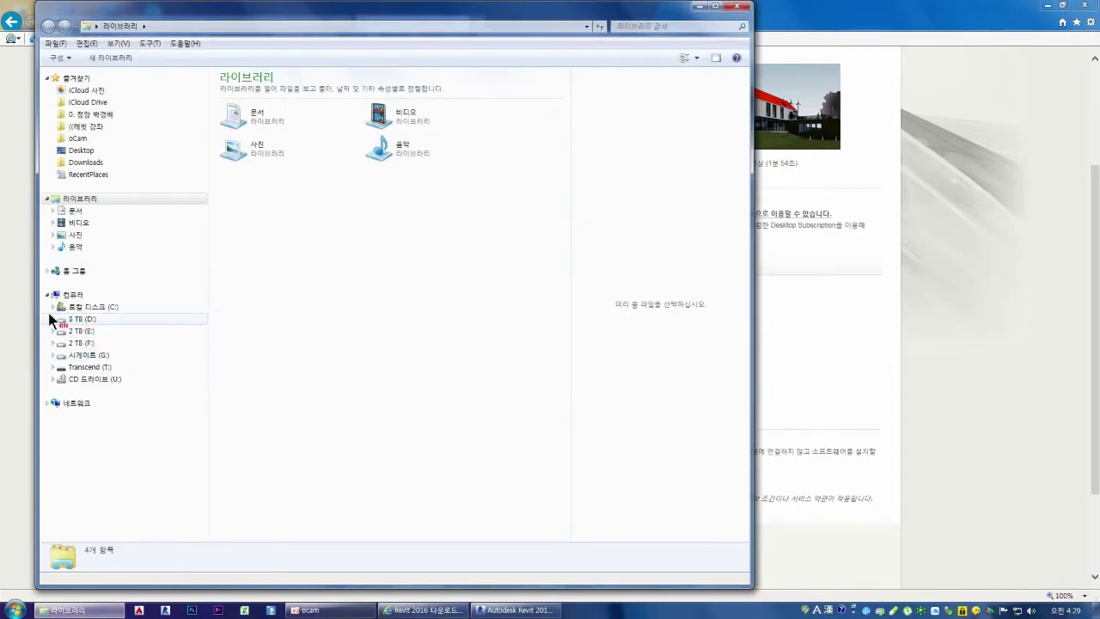
left_click(51, 307)
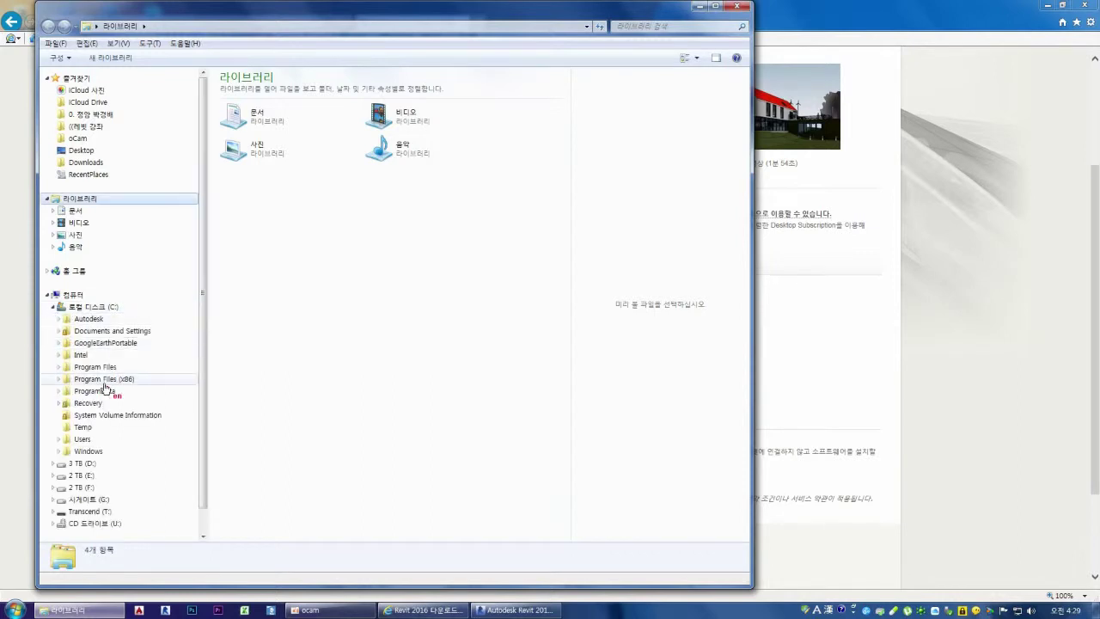
left_click(96, 391)
left_click_drag(93, 390, 88, 384)
right_click(92, 376)
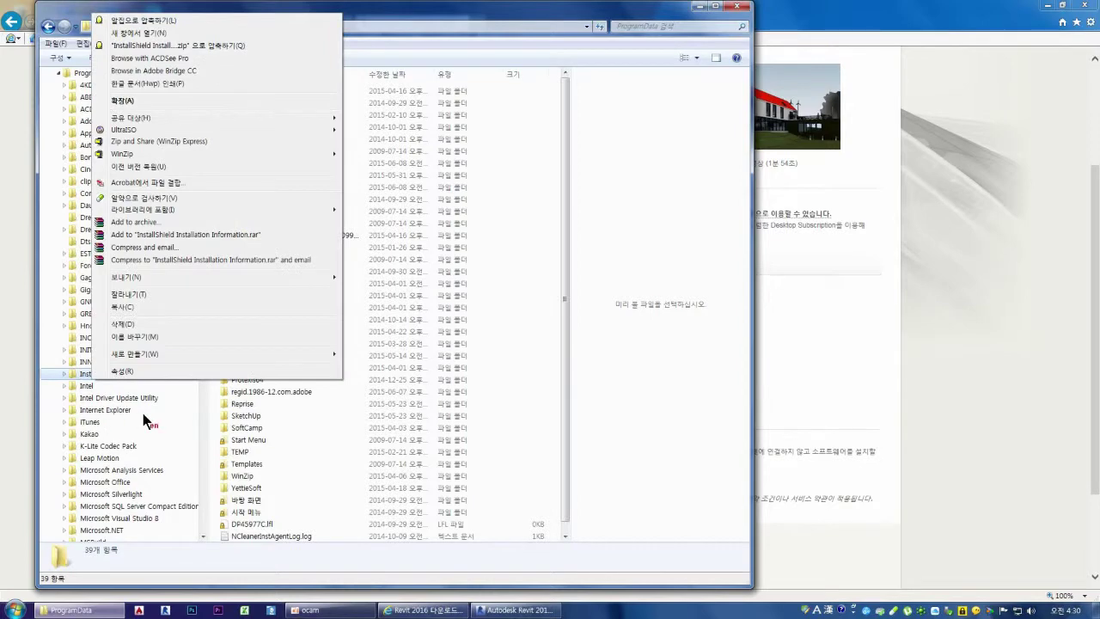
left_click(141, 411)
scroll(116, 167, "up", 2)
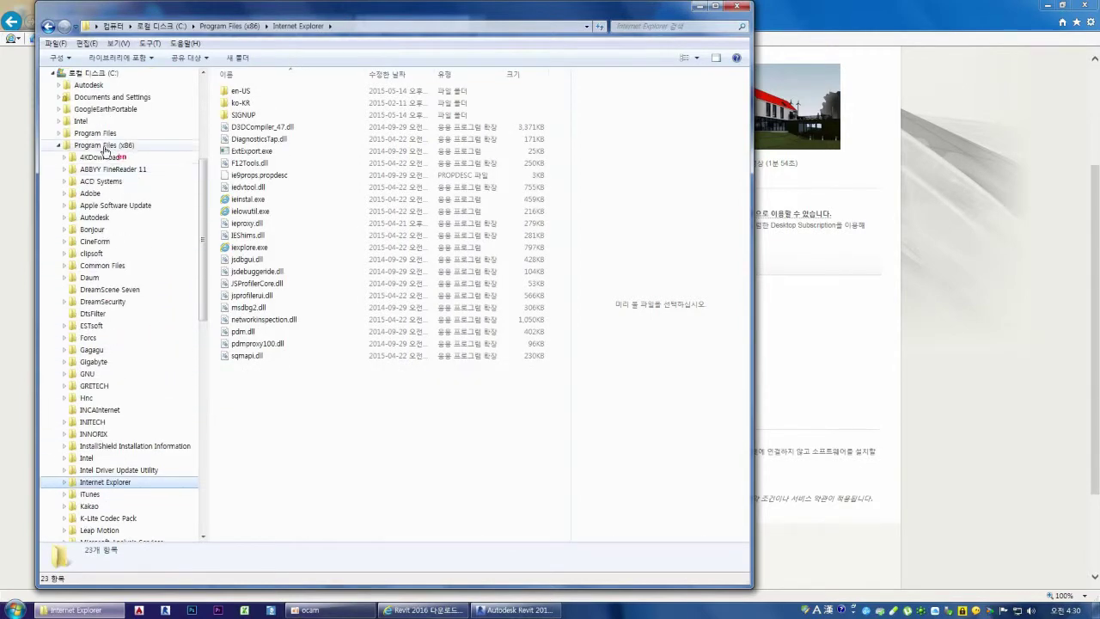
left_click(110, 146)
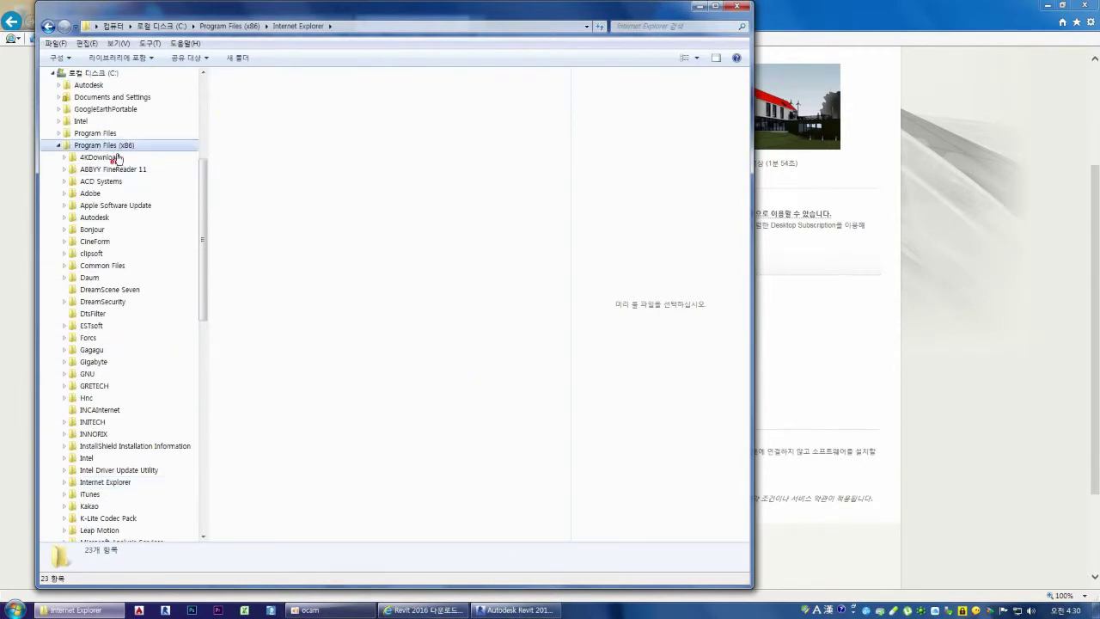
left_click(58, 145)
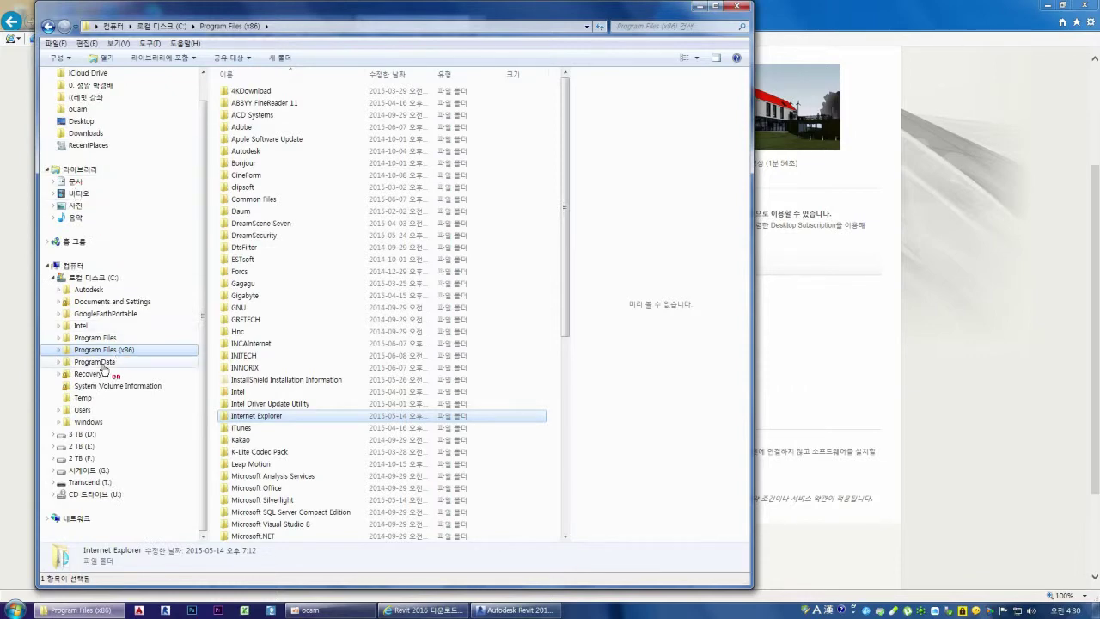
left_click(97, 361)
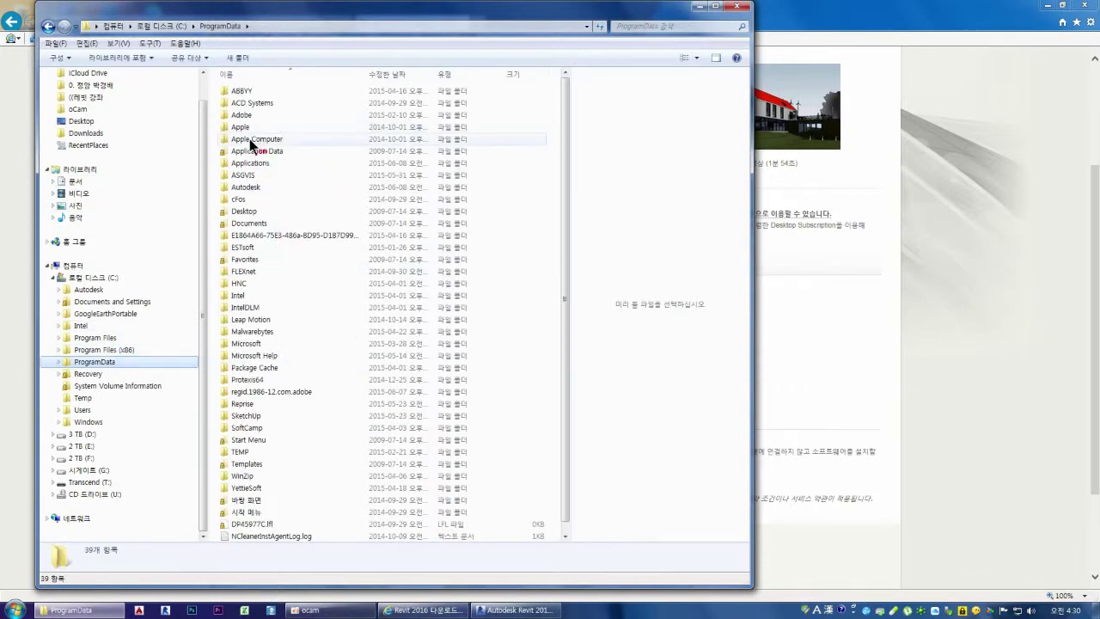
double_click(246, 188)
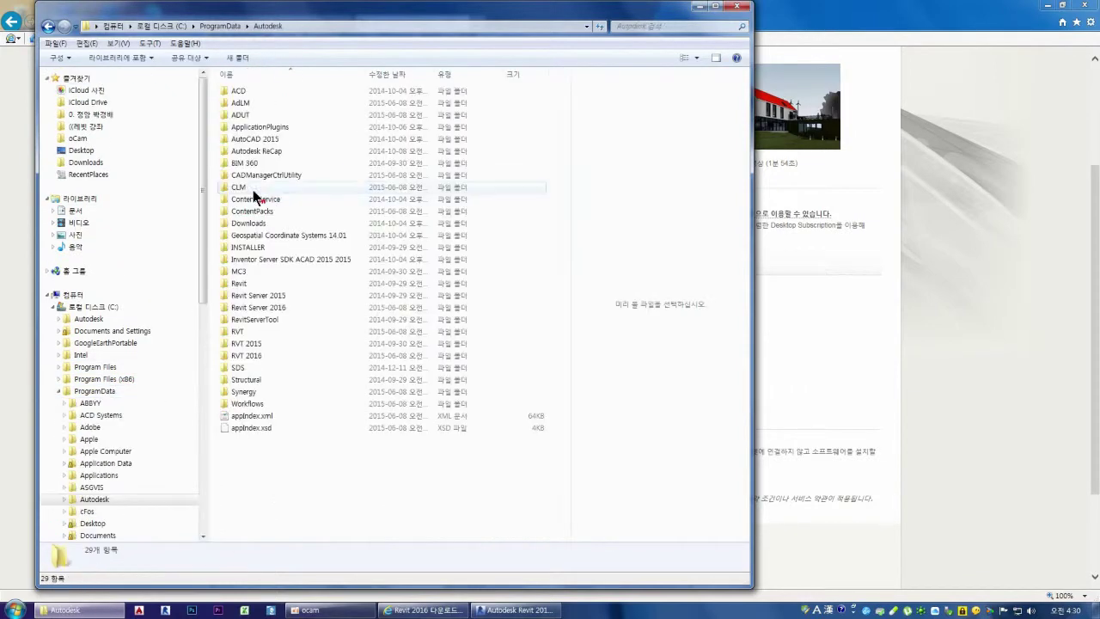
Open RVT 2016 and expand RVT 2015 and RVT 2016 in the navigation tree, briefly peeking at SDS
double_click(256, 355)
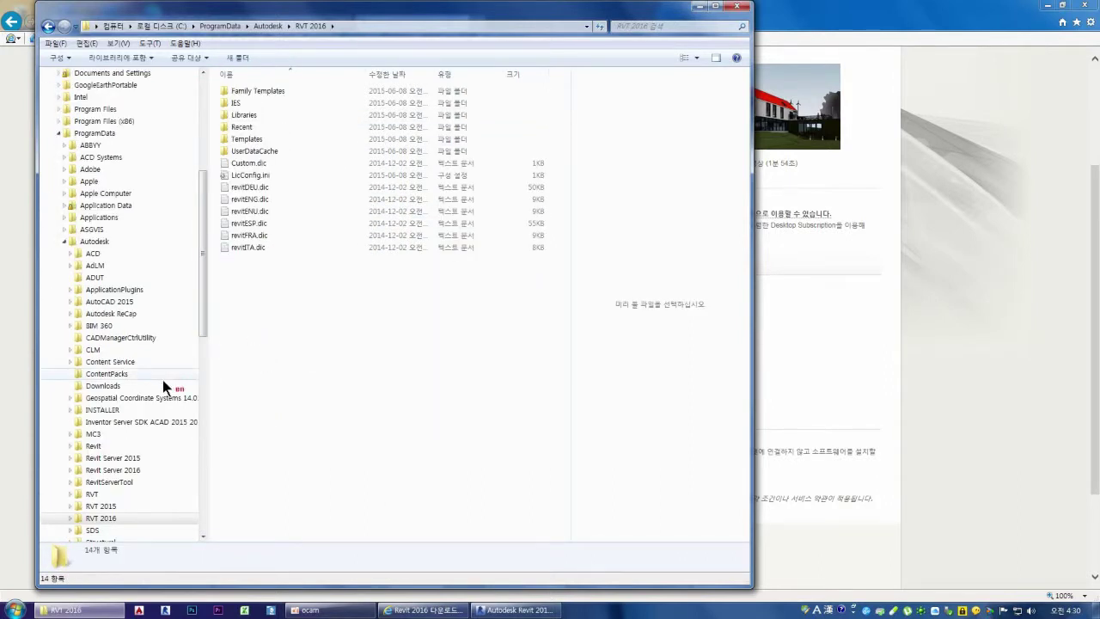
left_click(69, 508)
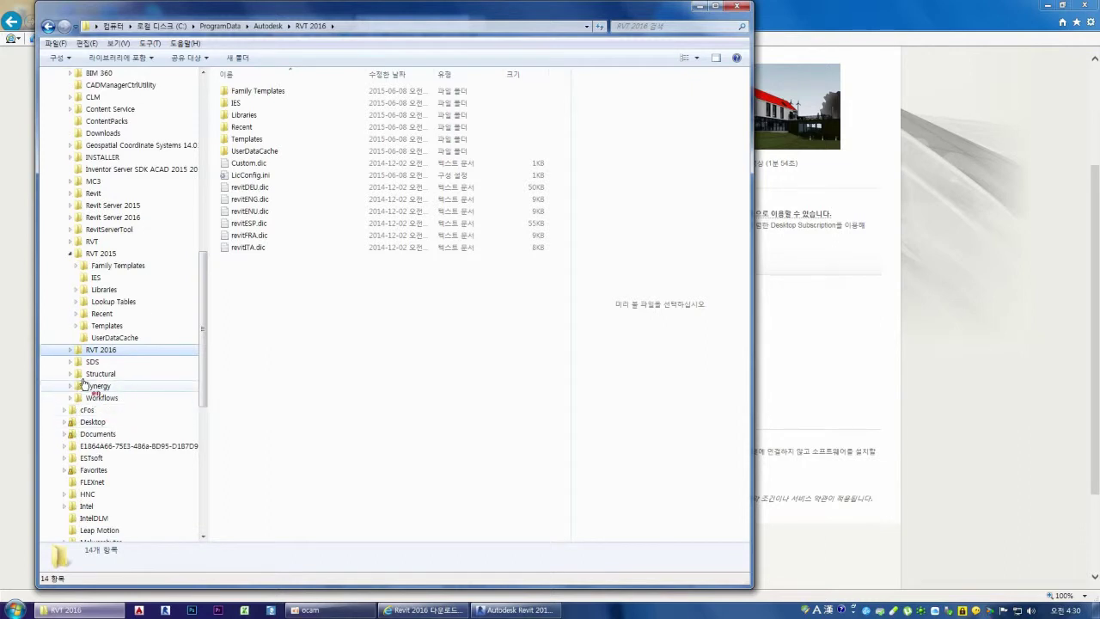
left_click(70, 362)
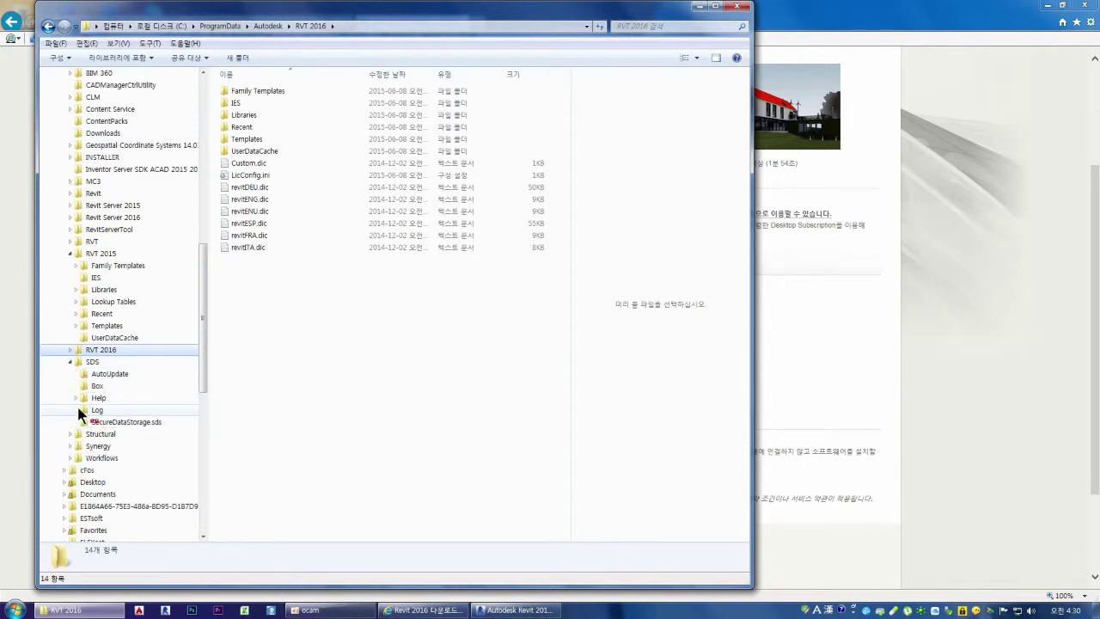
left_click(70, 362)
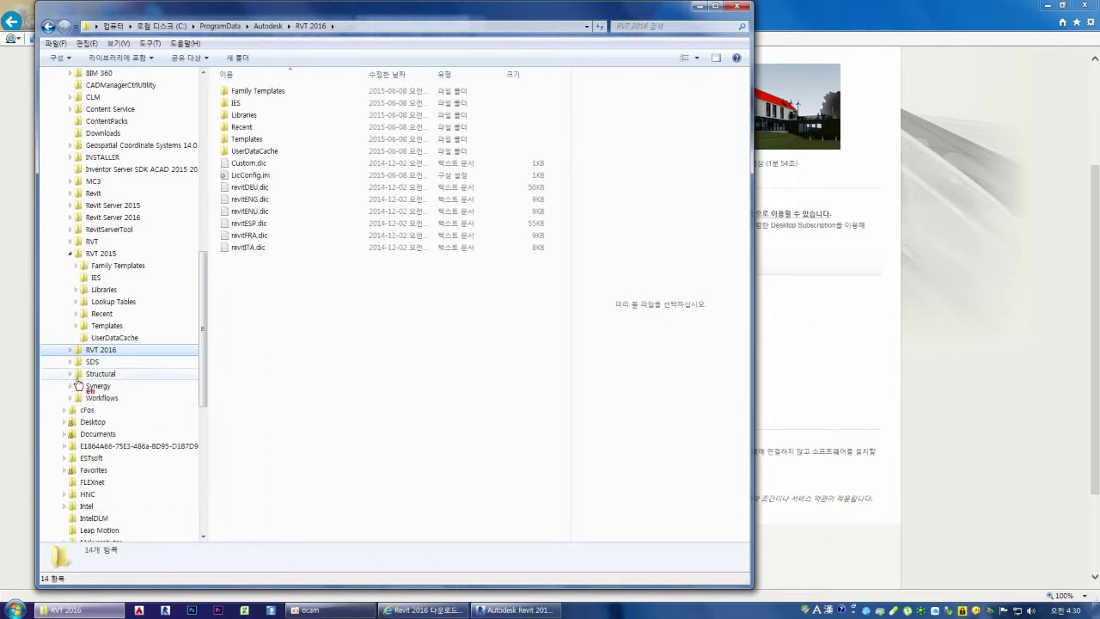
left_click(71, 349)
scroll(129, 463, "down", 6)
Expand Libraries and Family Templates for both versions and show RVT 2016's 14 language folders
left_click(76, 338)
left_click(75, 312)
scroll(88, 429, "down", 2)
scroll(88, 444, "down", 1)
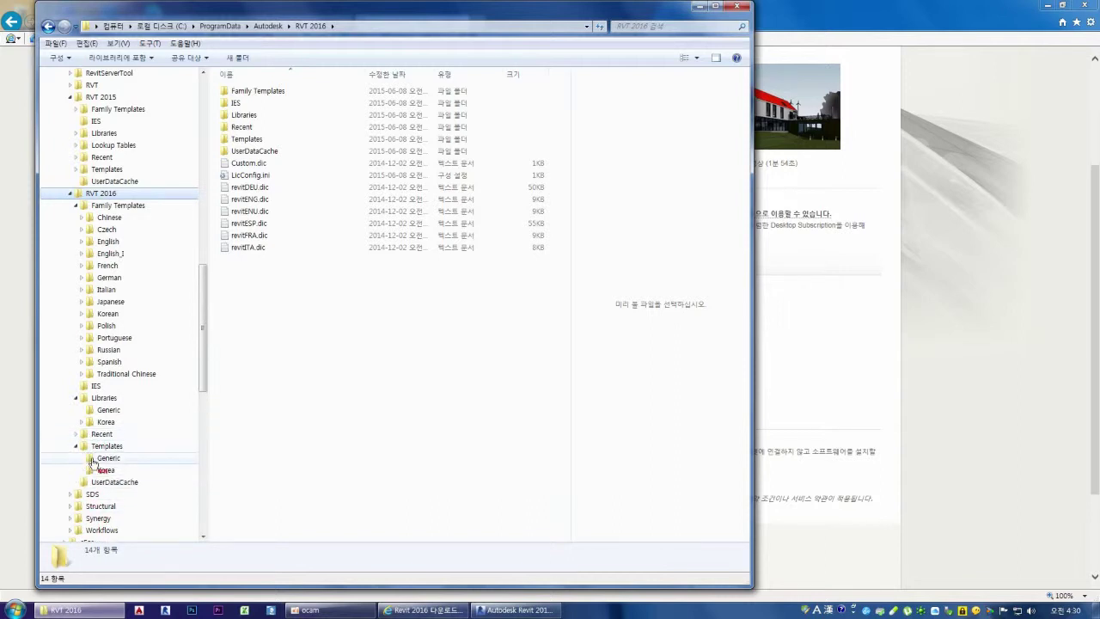
left_click(101, 207)
scroll(101, 207, "up", 1)
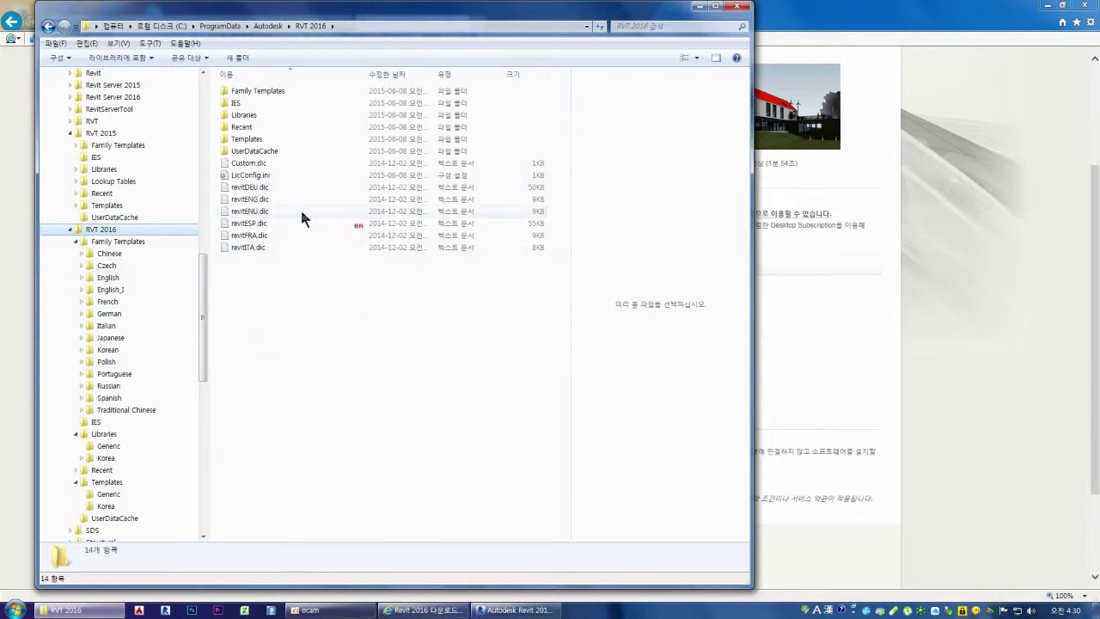
left_click(76, 146)
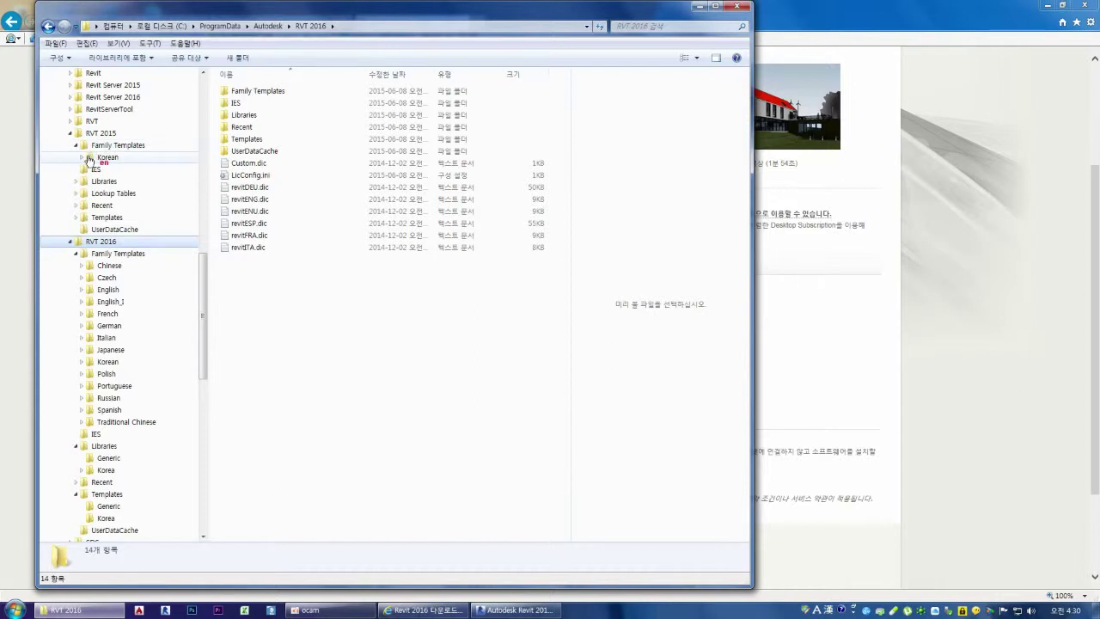
left_click(81, 158)
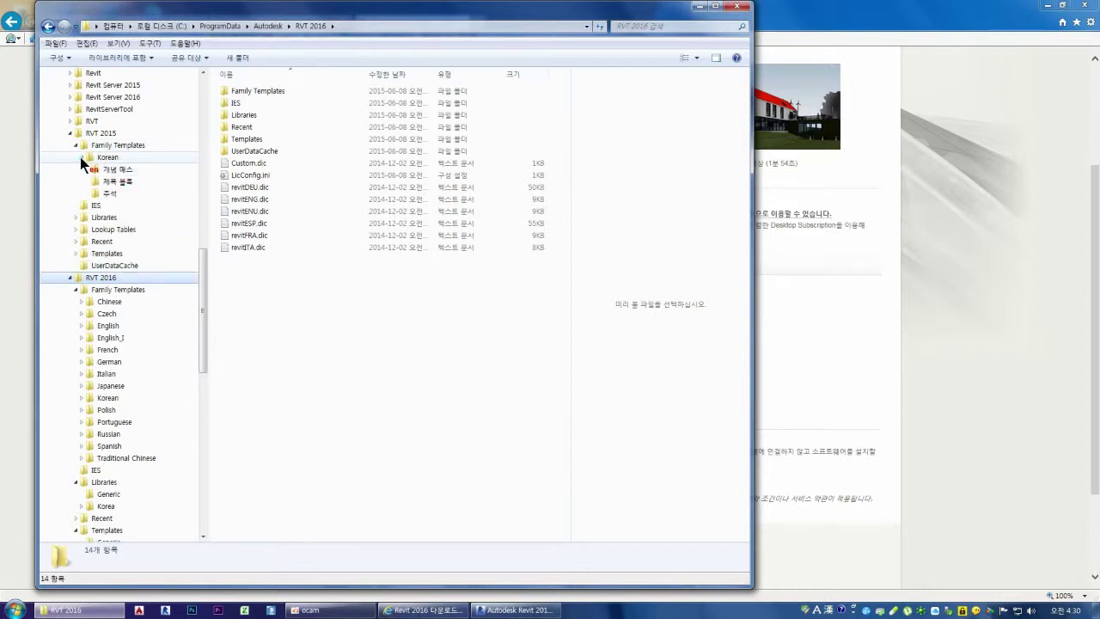
left_click(121, 291)
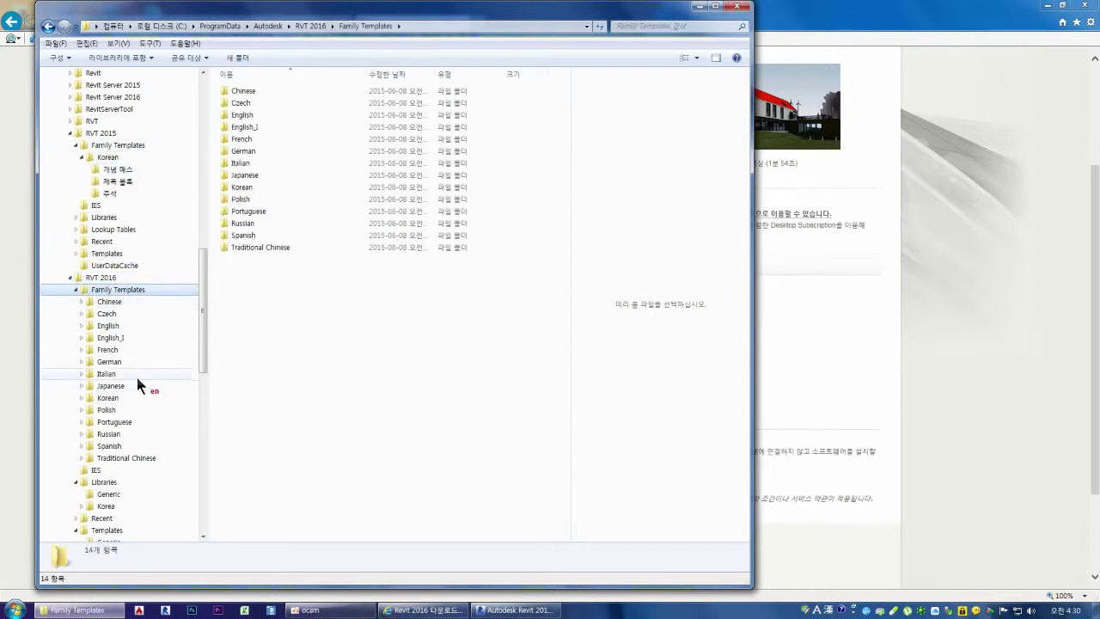
Peek into RVT 2016's Korean and Japanese family template folders, collapsing each again
left_click(81, 398)
left_click(82, 398)
left_click(81, 386)
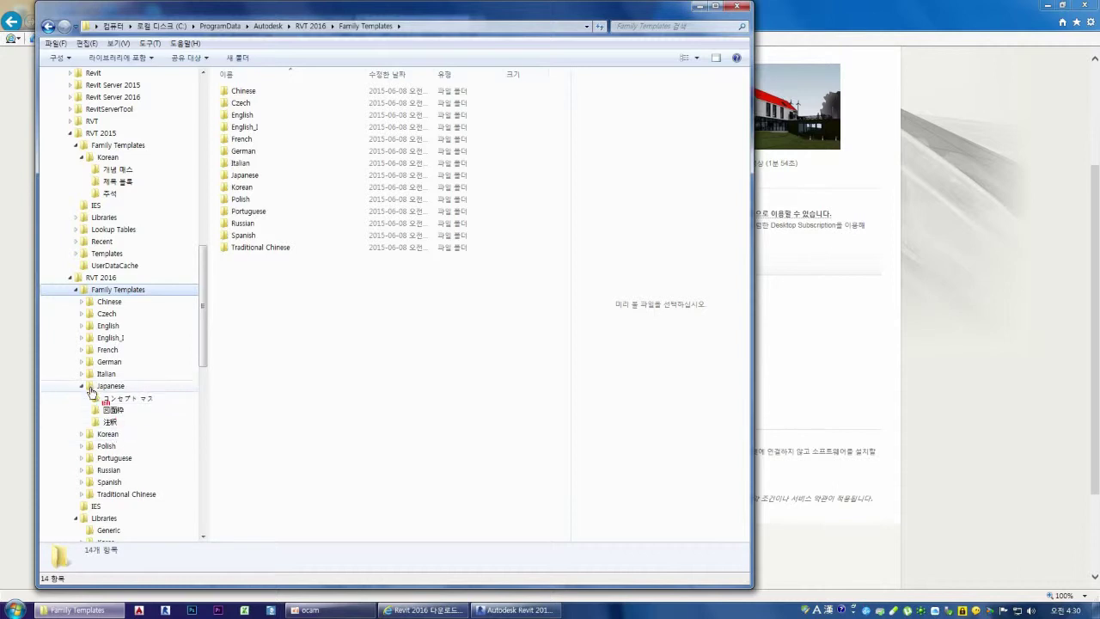
left_click(82, 385)
scroll(114, 357, "down", 2)
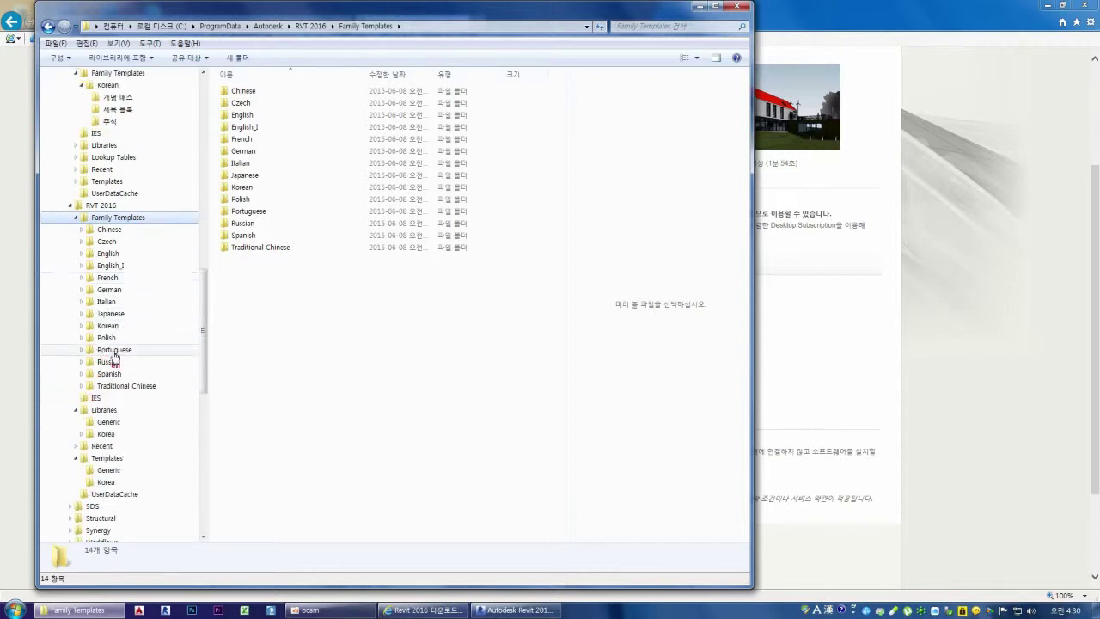
scroll(138, 366, "up", 1)
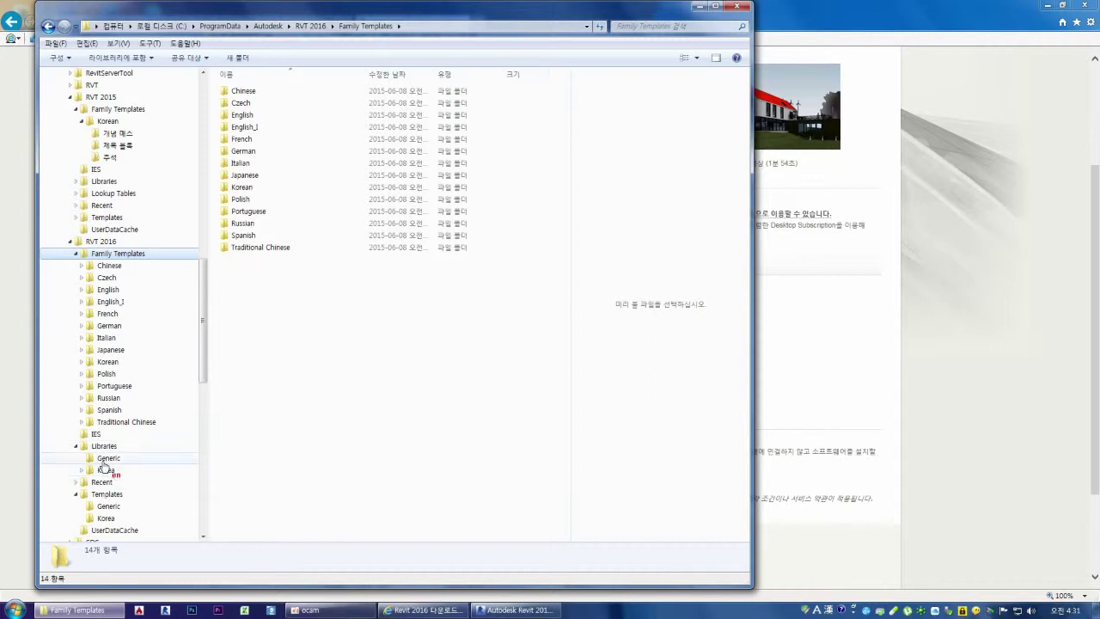
Expand RVT 2015's Libraries and Templates folders, then return to the Revit 2016 trial page
left_click(76, 181)
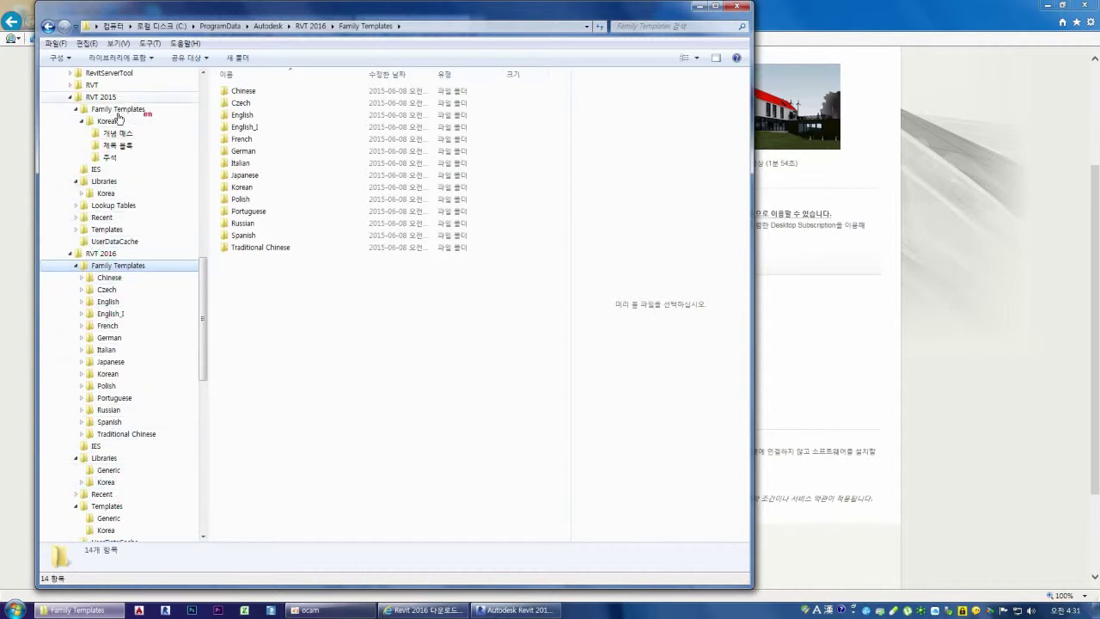
left_click(75, 230)
scroll(86, 258, "down", 4)
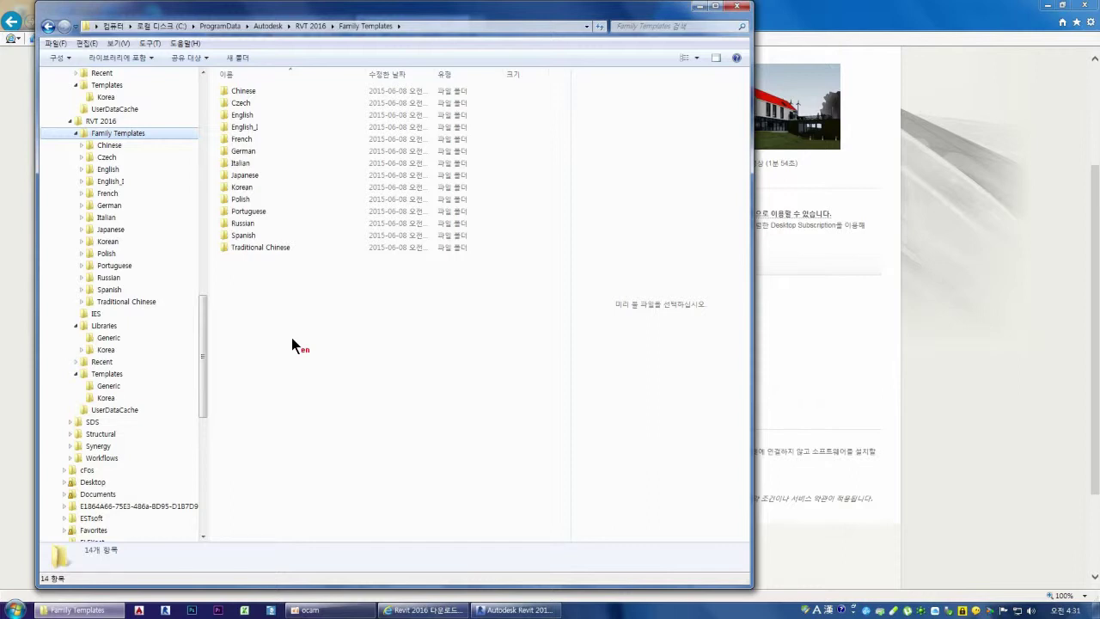
left_click(872, 365)
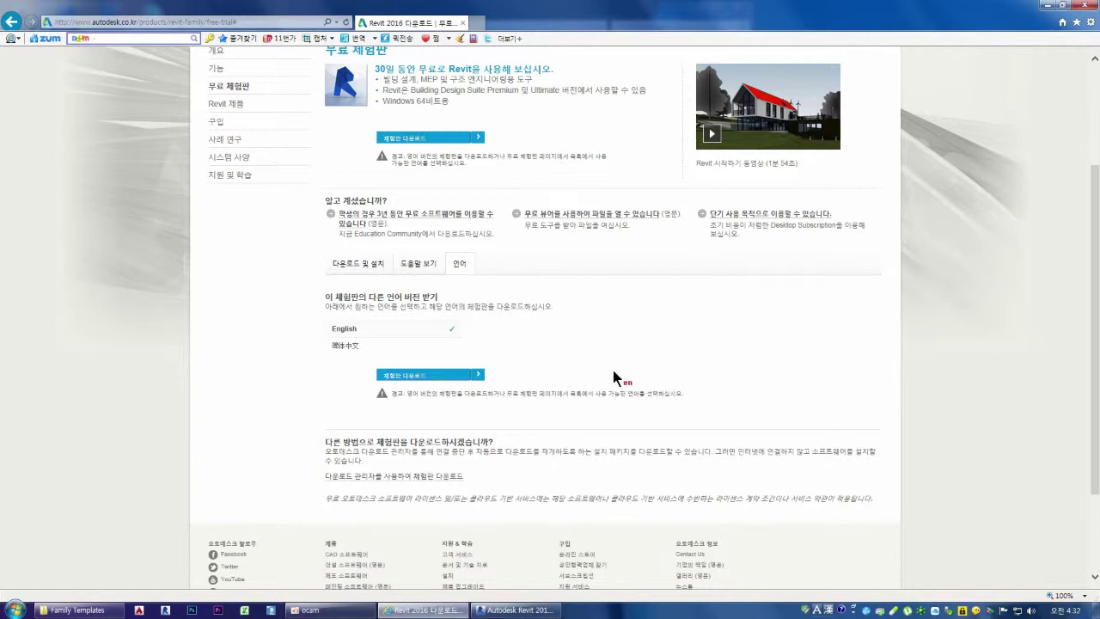
Highlight the download-manager instructions, minimize Revit, Internet Explorer and Explorer, and bring up oCam
right_click_drag(480, 427, 425, 560)
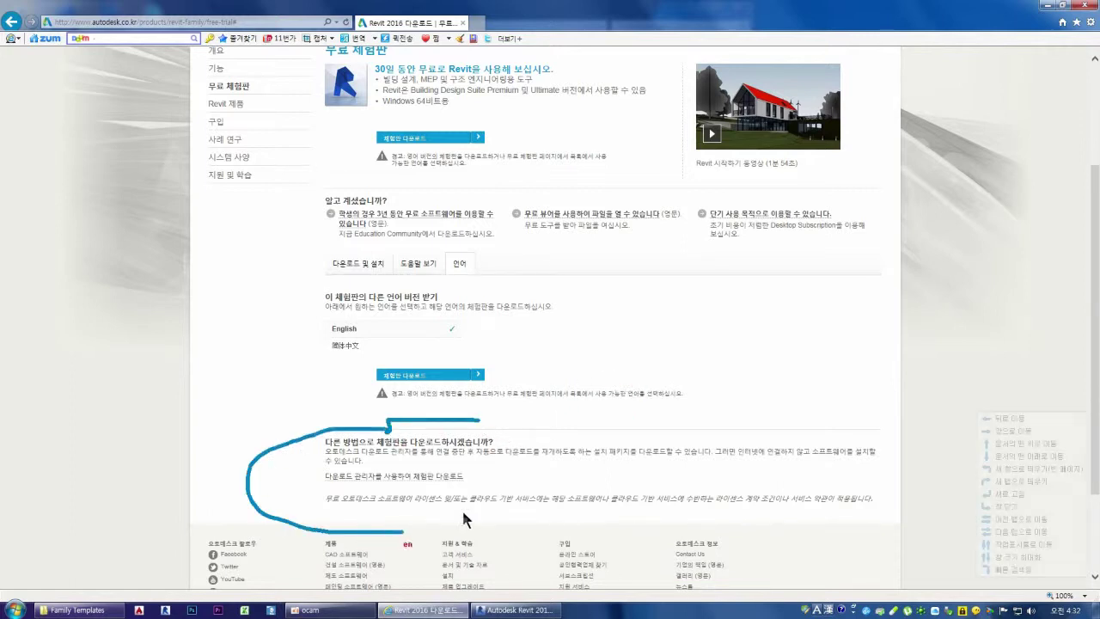
mouse_move(426, 559)
right_mouse_down()
mouse_move(483, 464)
mouse_move(465, 447)
right_mouse_up()
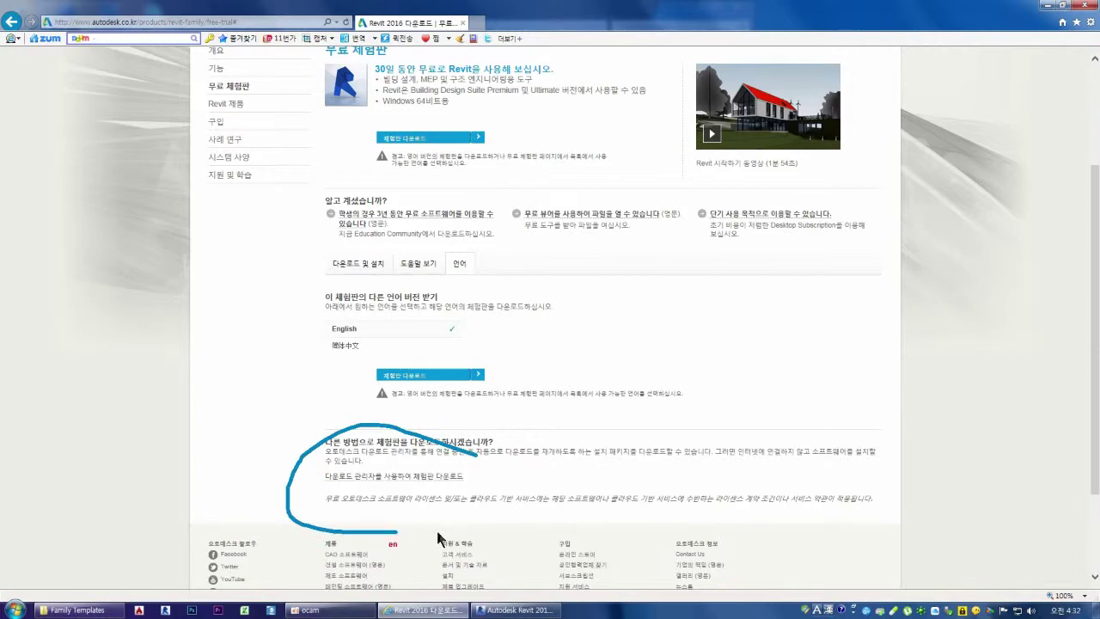
left_click(518, 610)
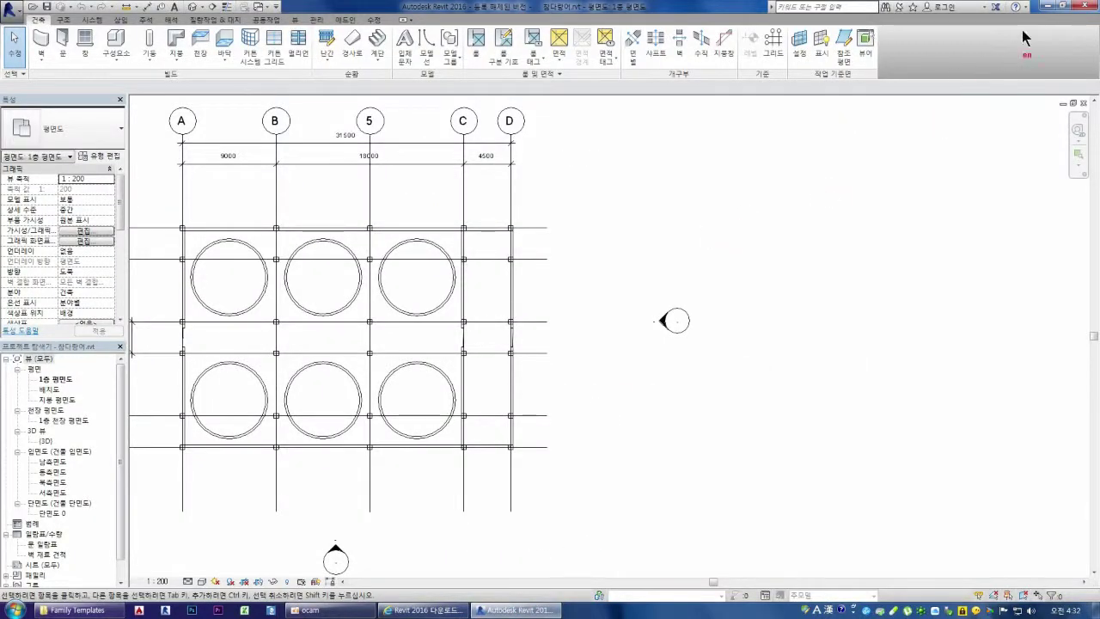
left_click(1047, 8)
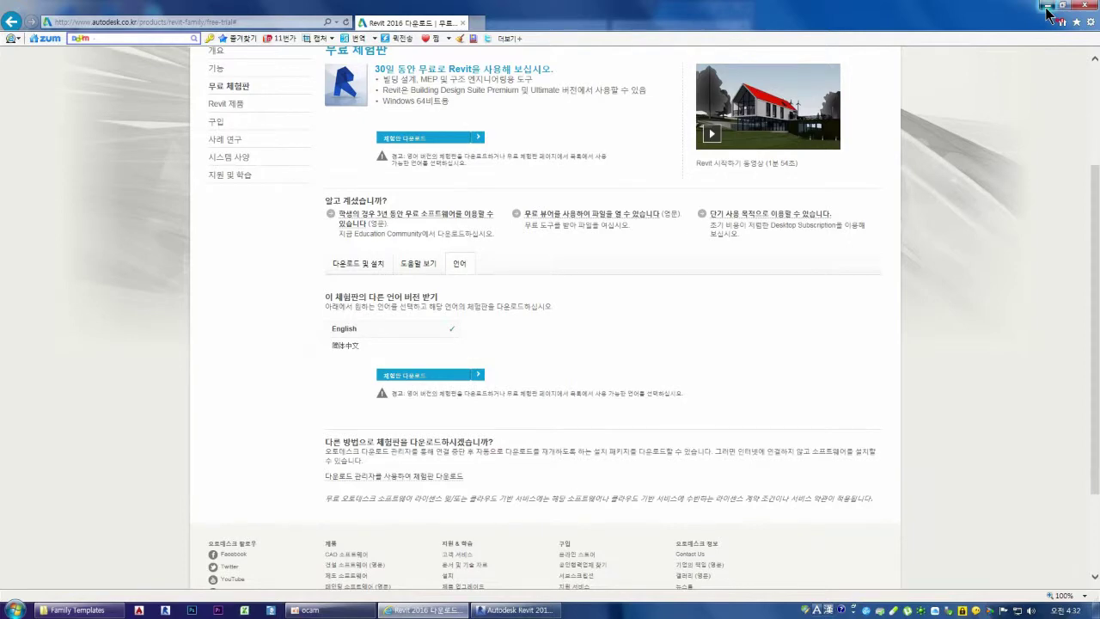
left_click(1047, 8)
left_click(708, 11)
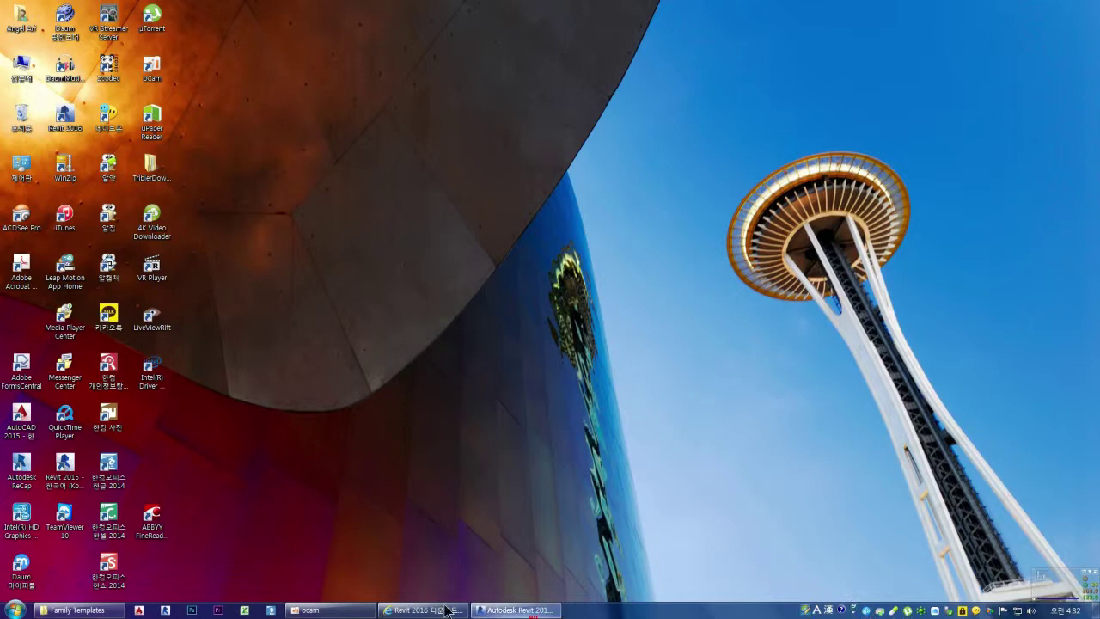
left_click(331, 609)
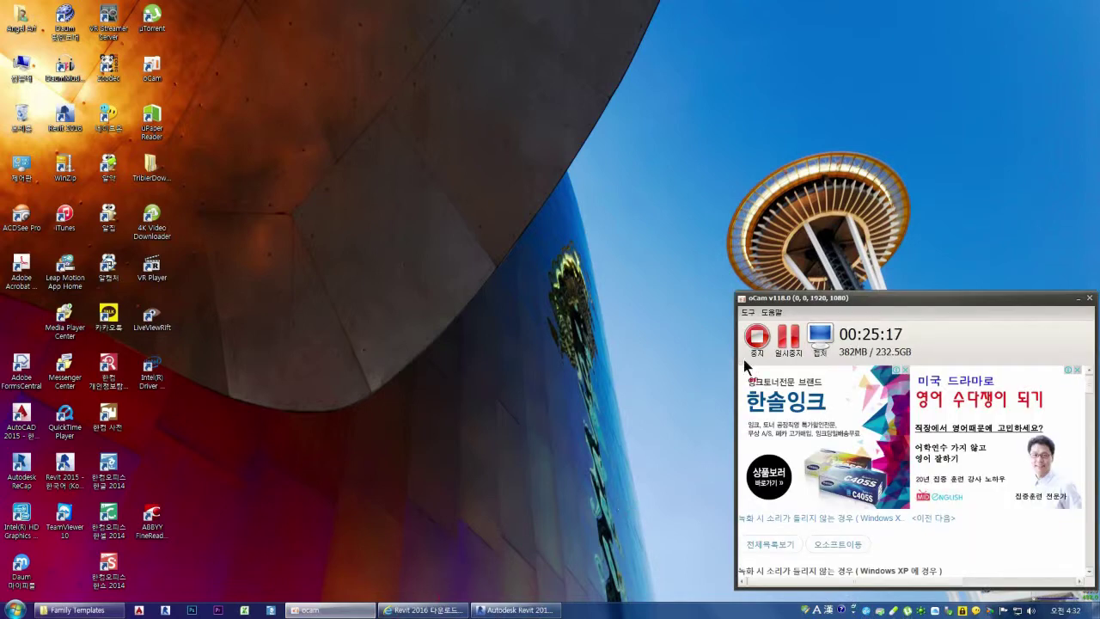